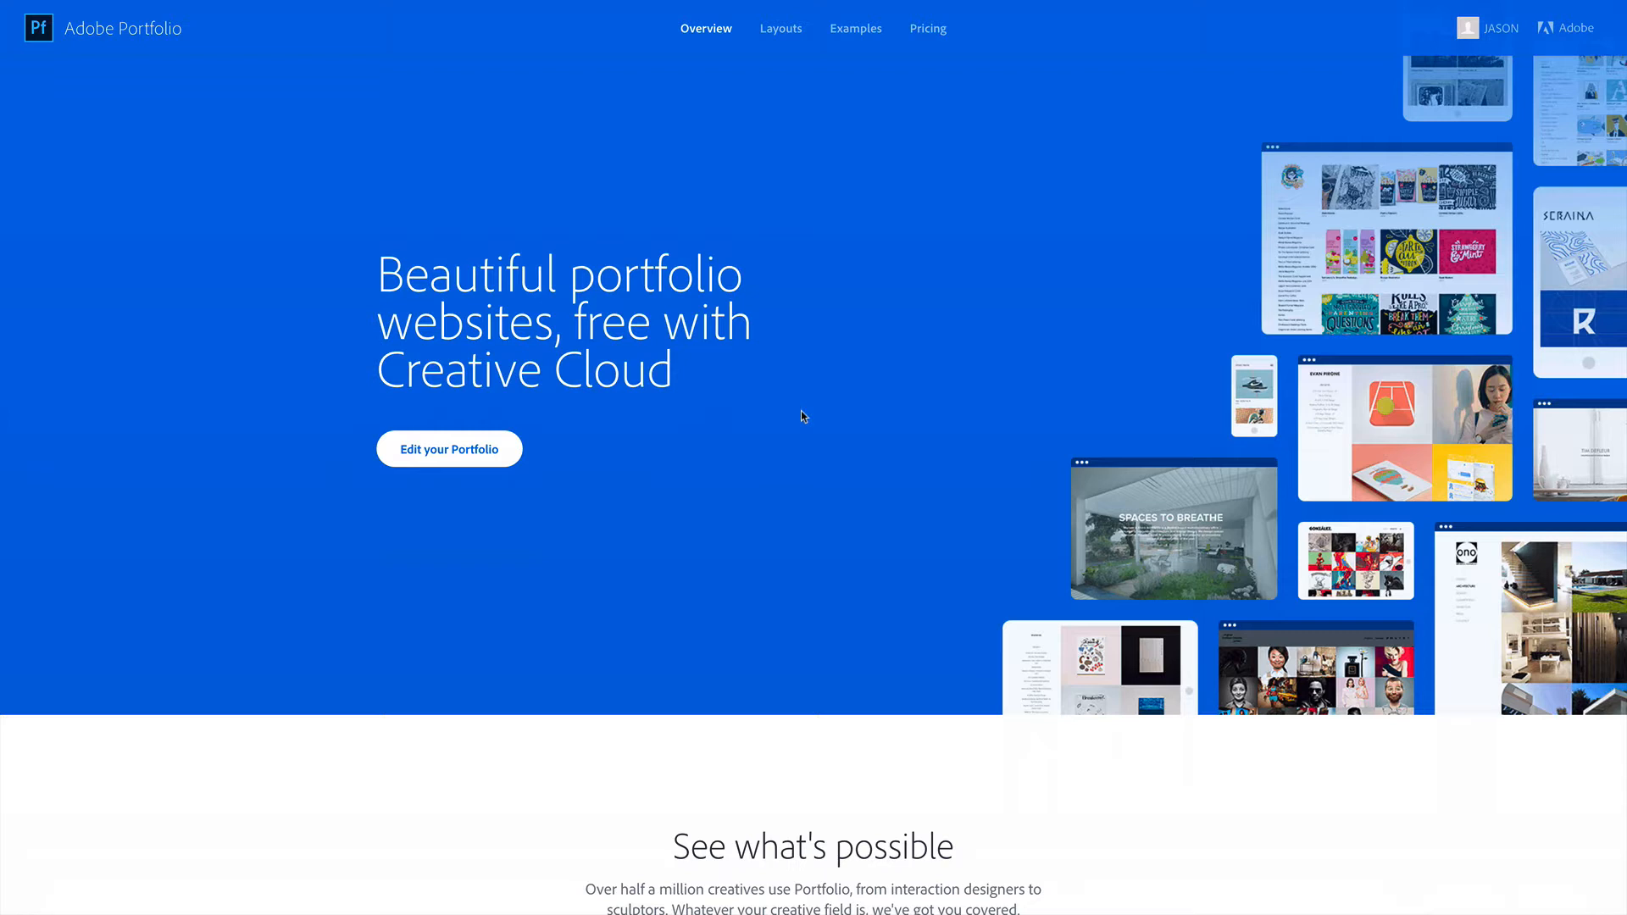
# Open the portfolio for editing and create a new project named Hyundai Global Supporter
pyautogui.click(475, 453)
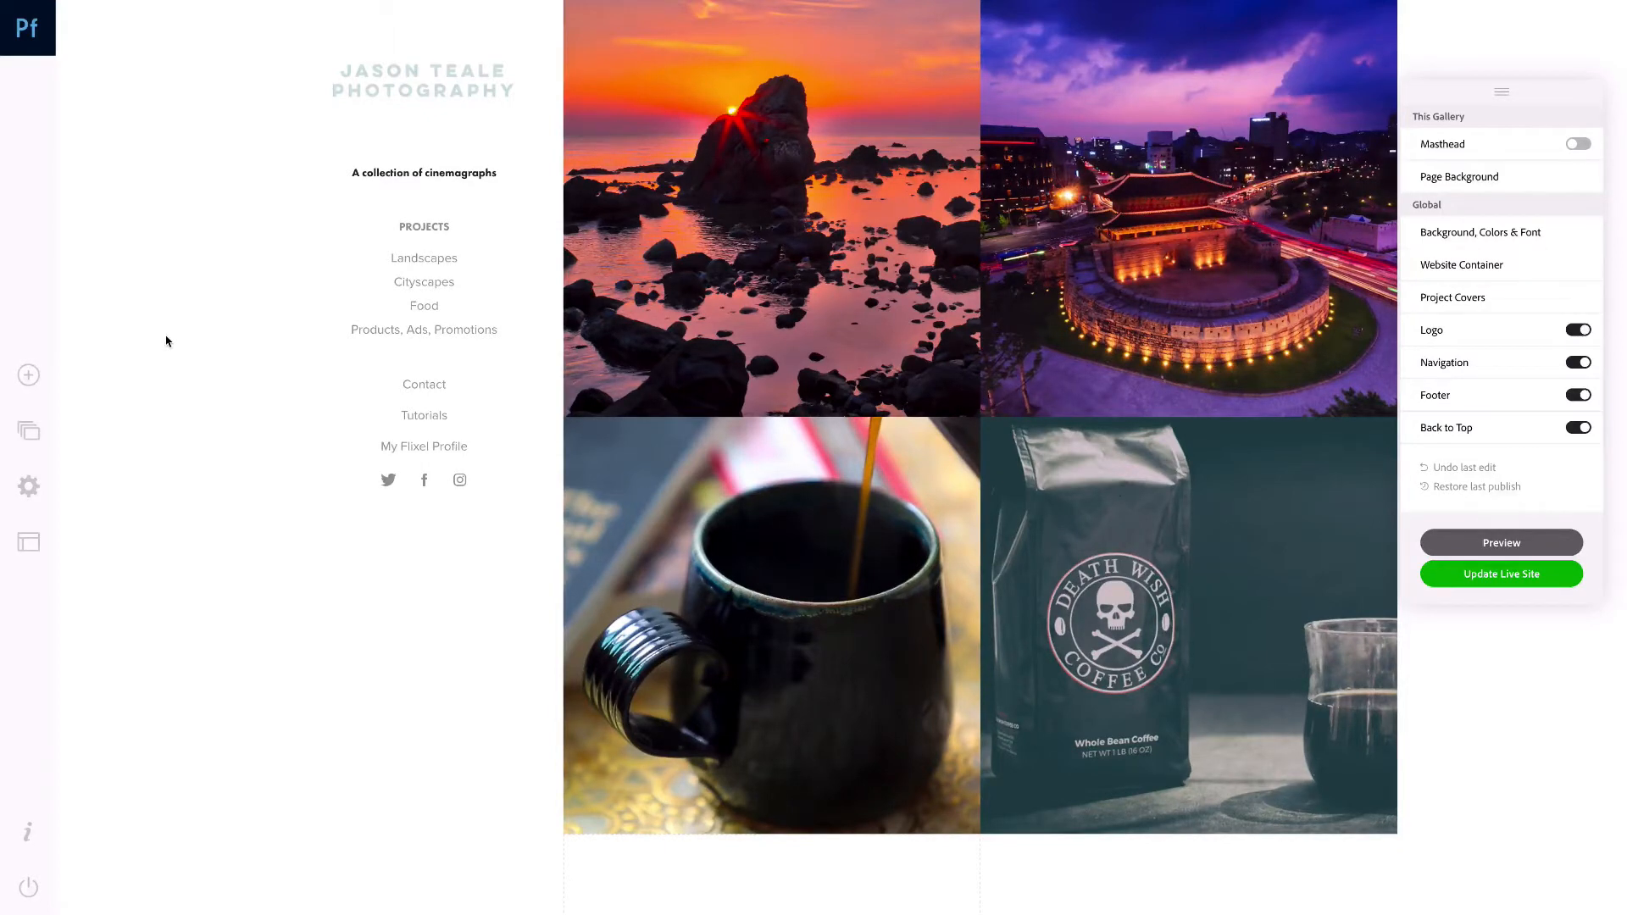
pyautogui.click(30, 378)
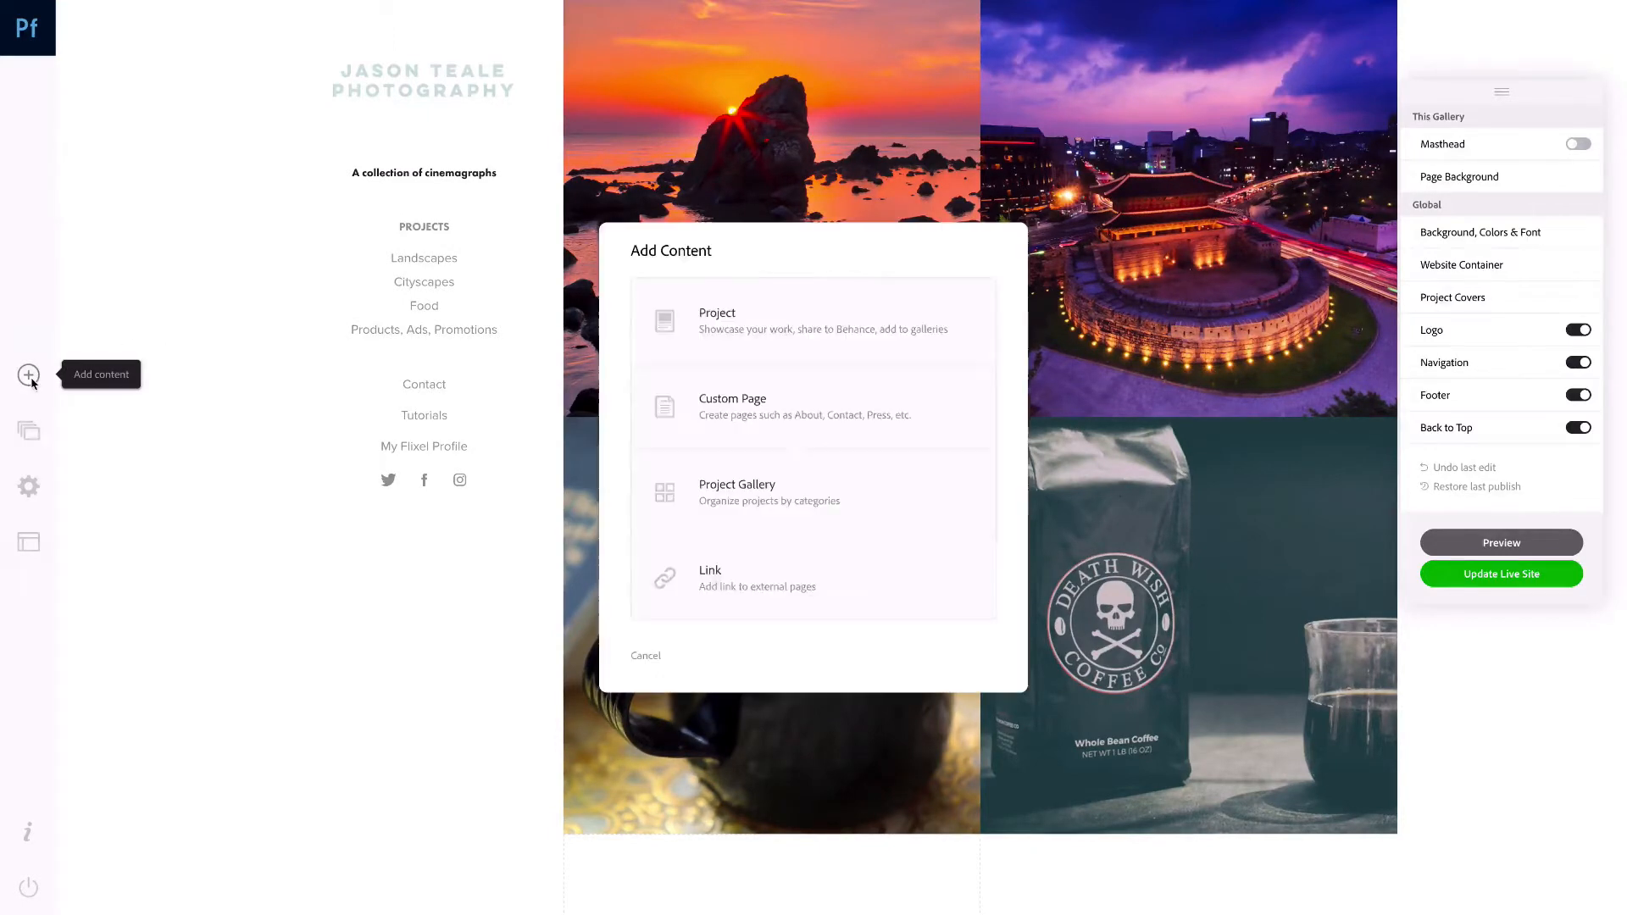
pyautogui.click(782, 353)
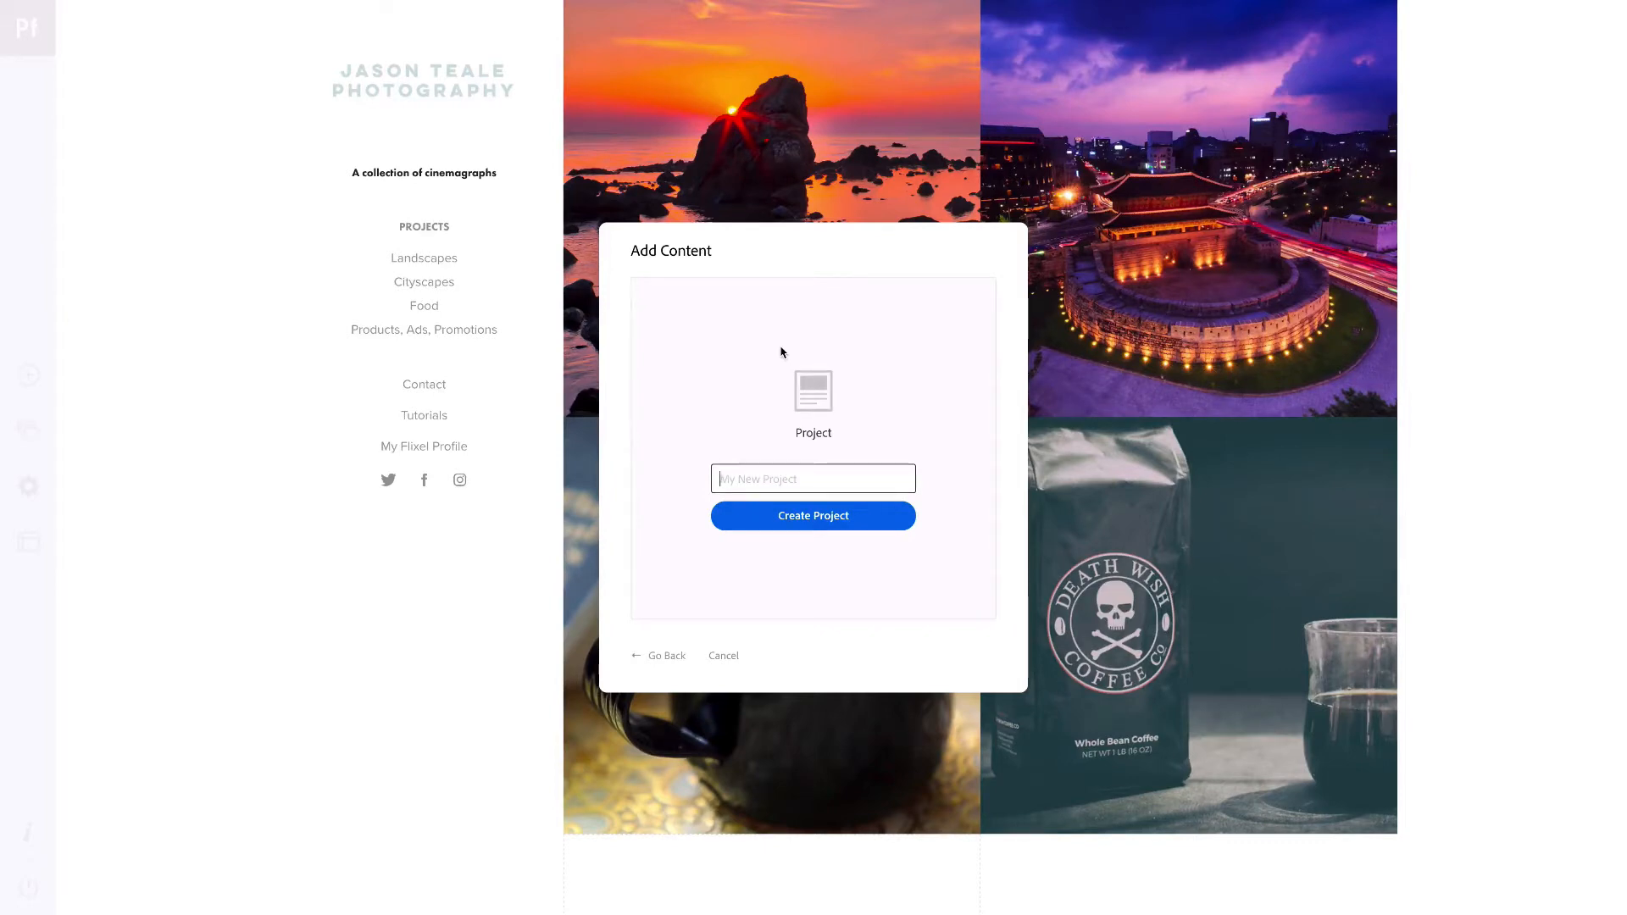
pyautogui.write('Hyundai GLobal Supporter')
pyautogui.click(777, 479)
pyautogui.press('BackSpace')
pyautogui.write('l')
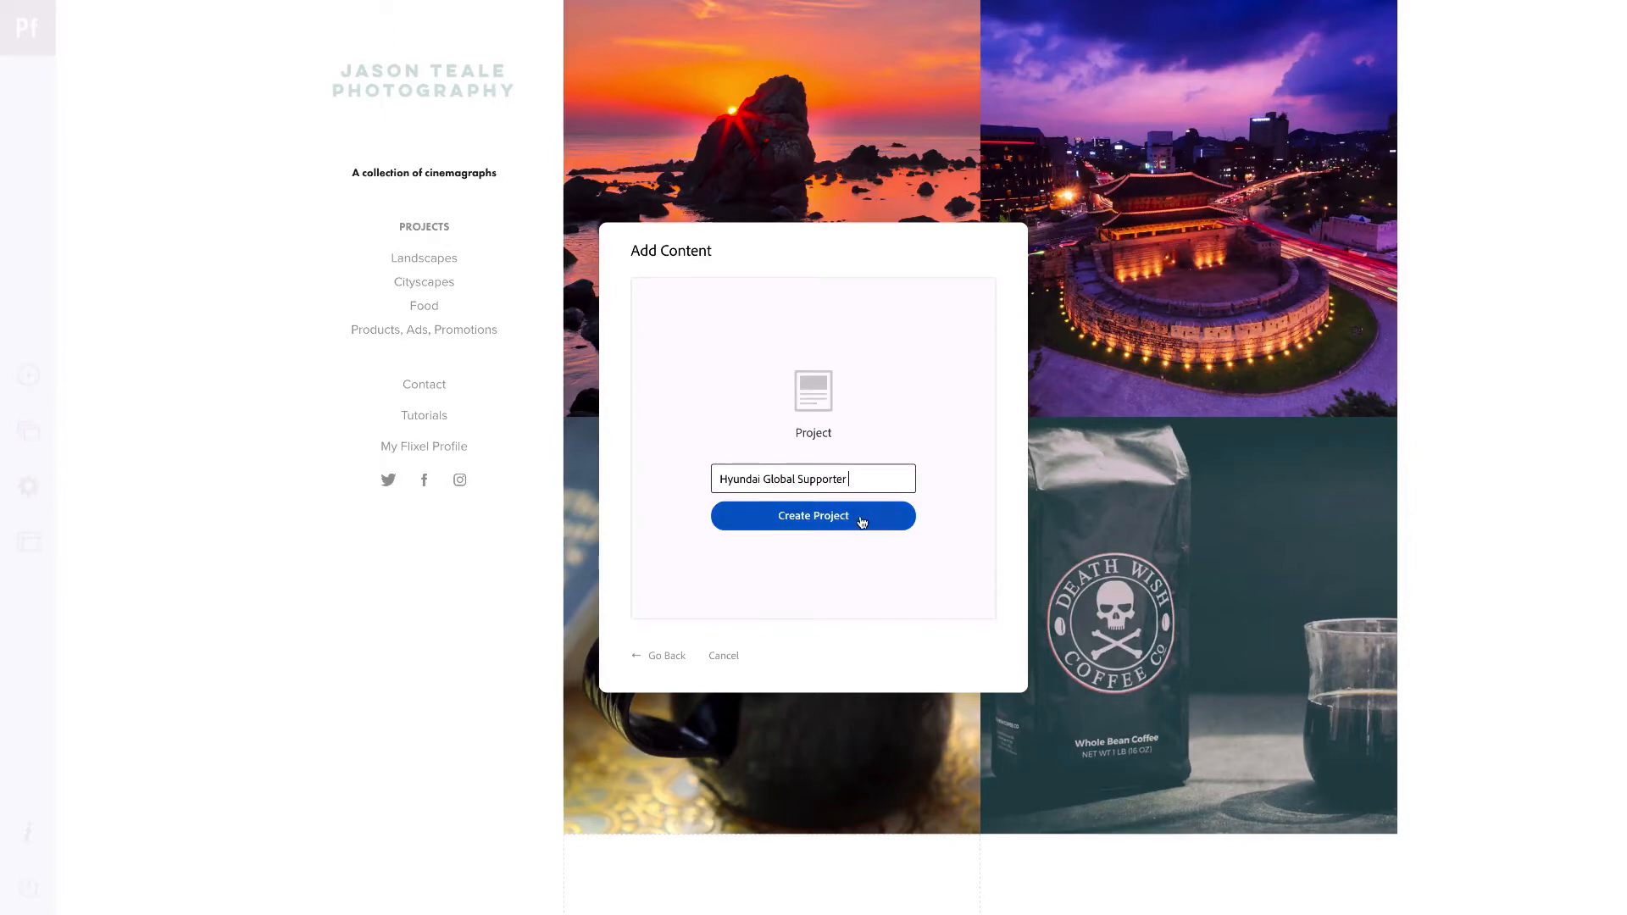
pyautogui.click(862, 521)
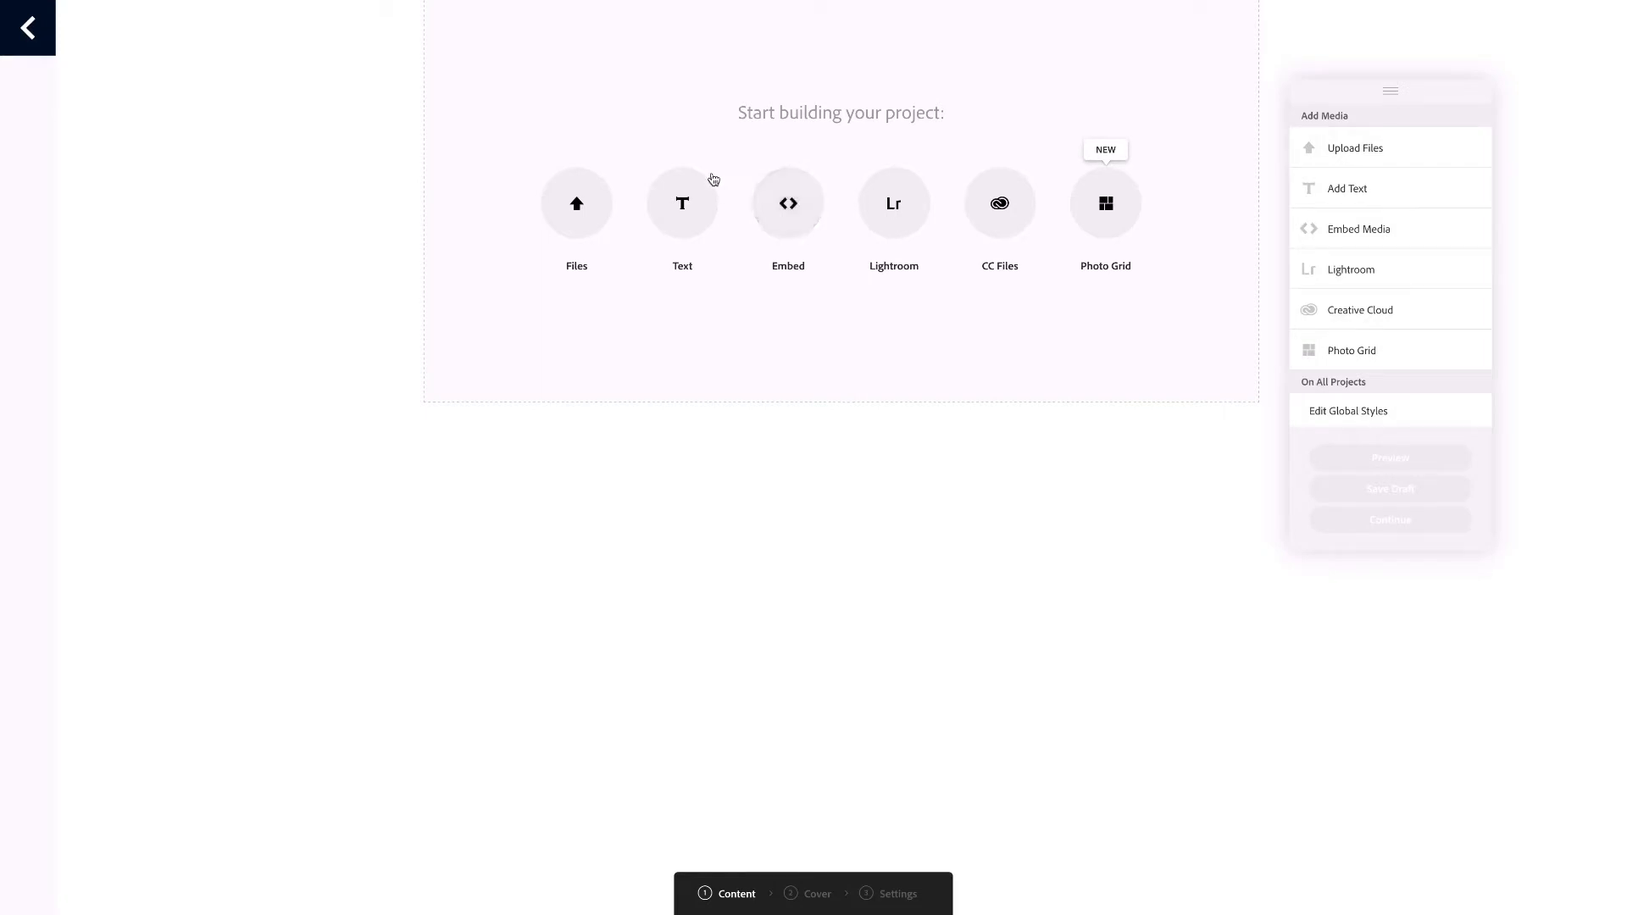
# Switch to the Flixel profile and open the night cinemagraph of Hotel Hyundai by the water
pyautogui.moveTo(690, 4)
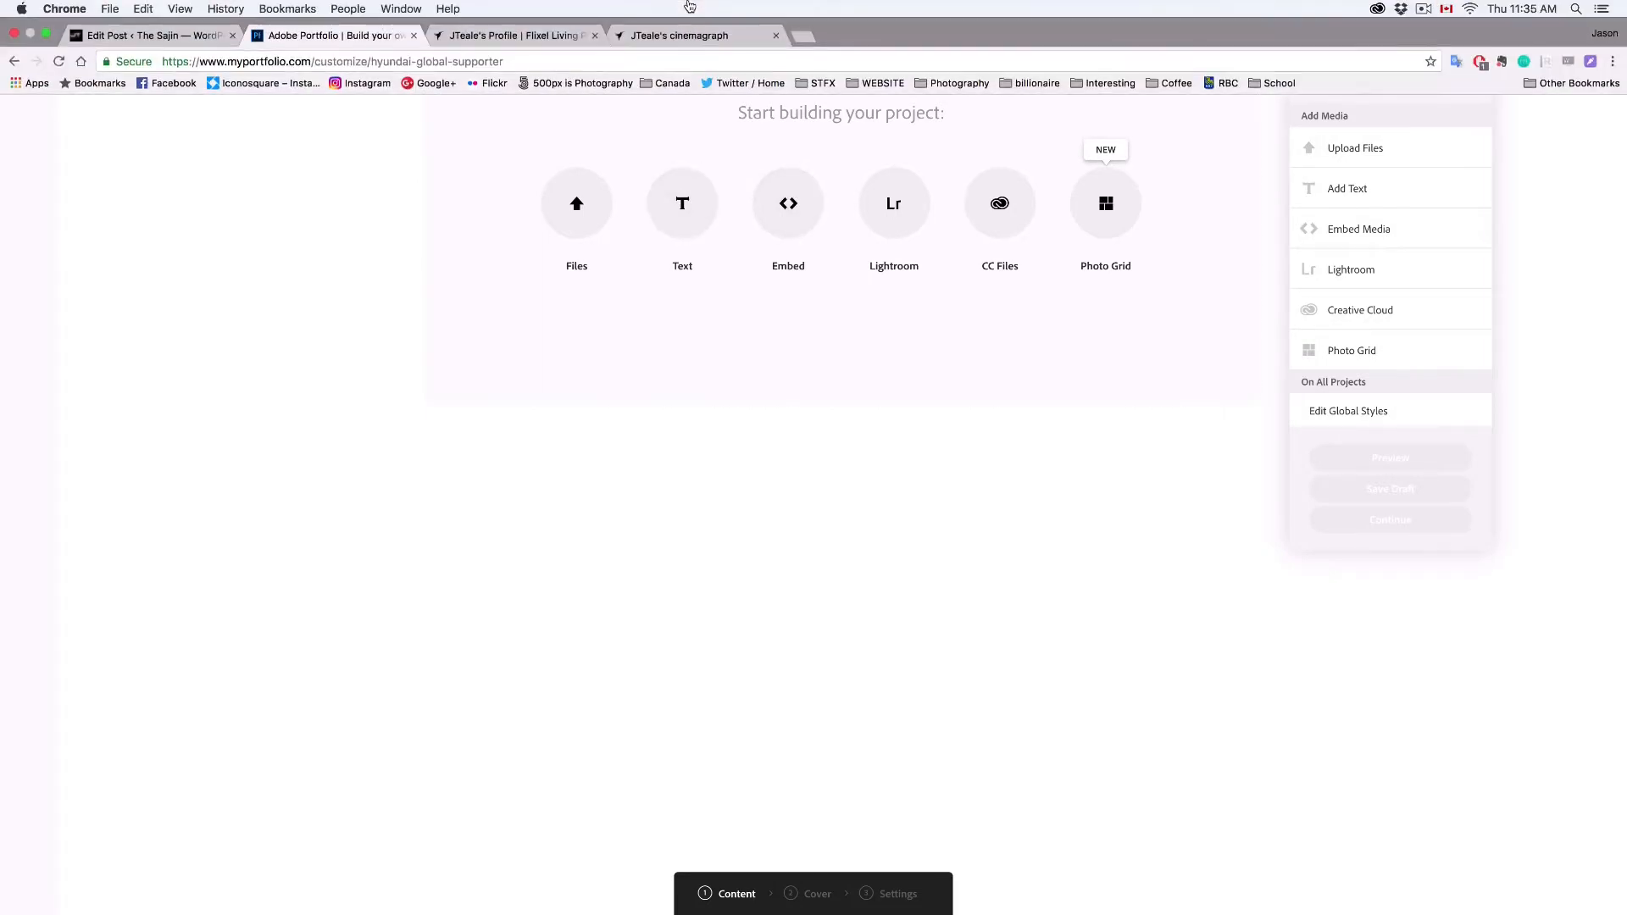
pyautogui.click(506, 37)
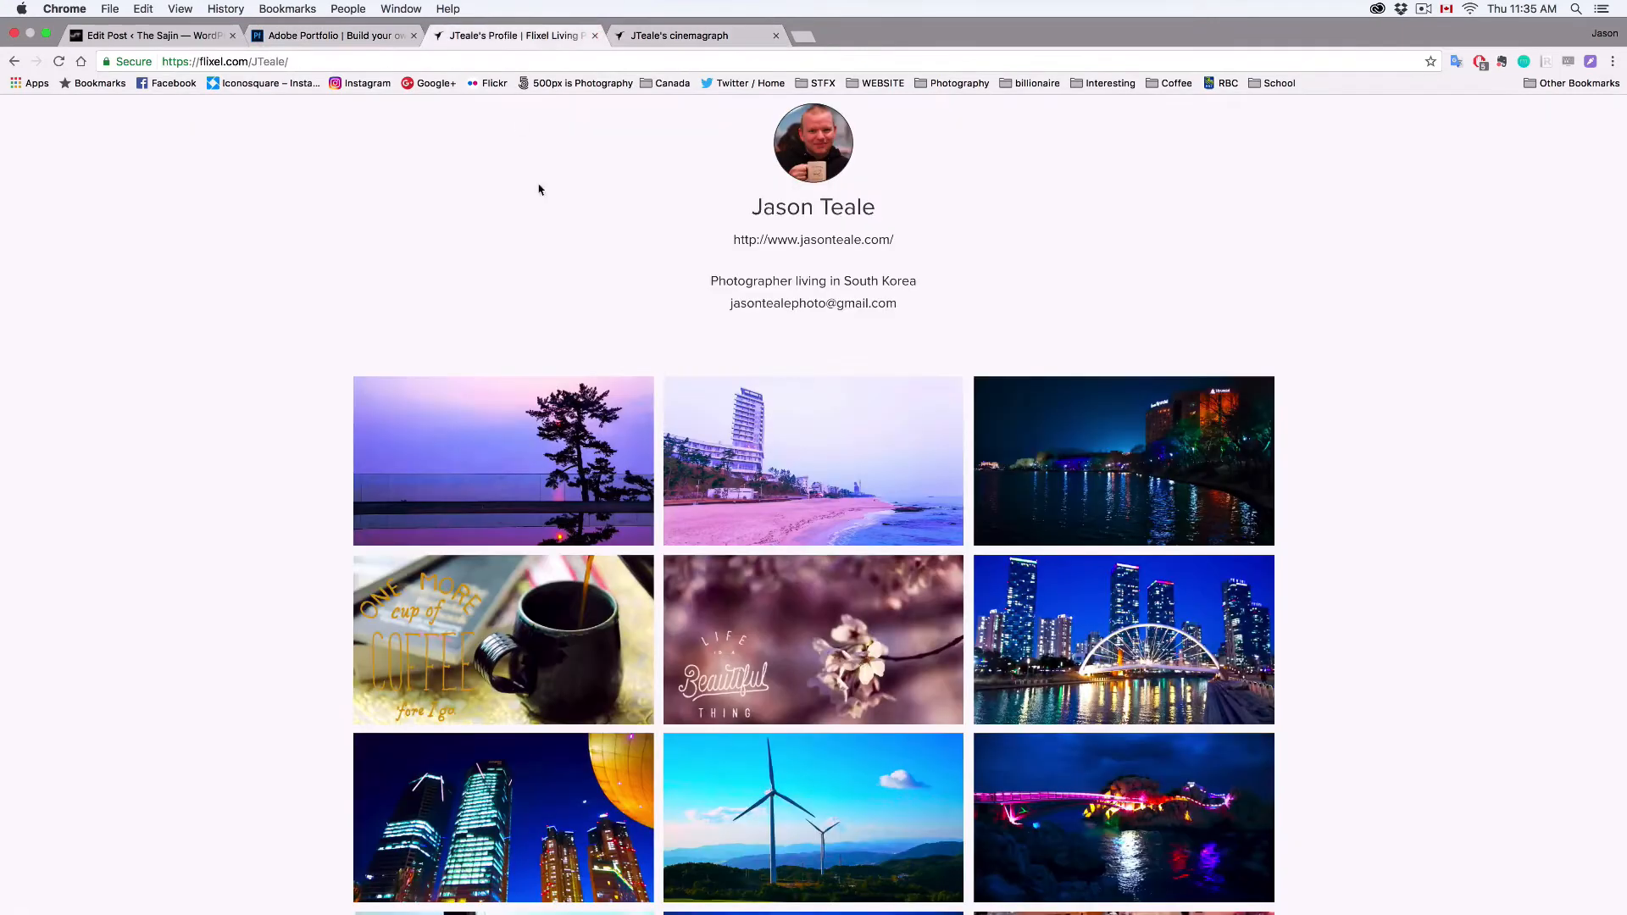
pyautogui.click(793, 417)
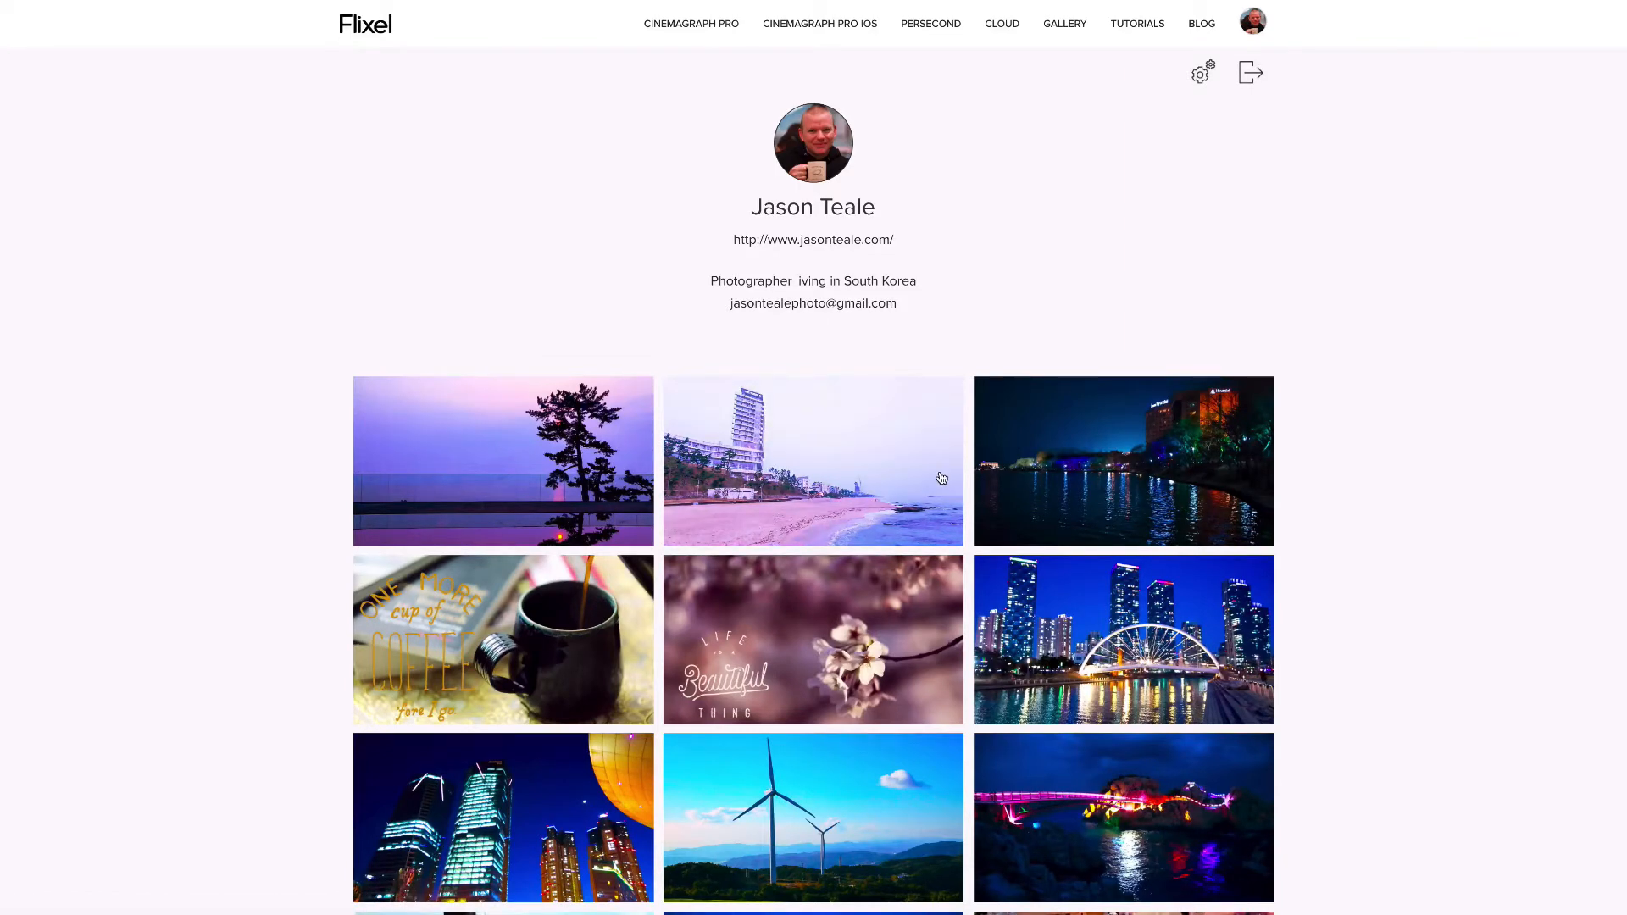
pyautogui.click(1063, 473)
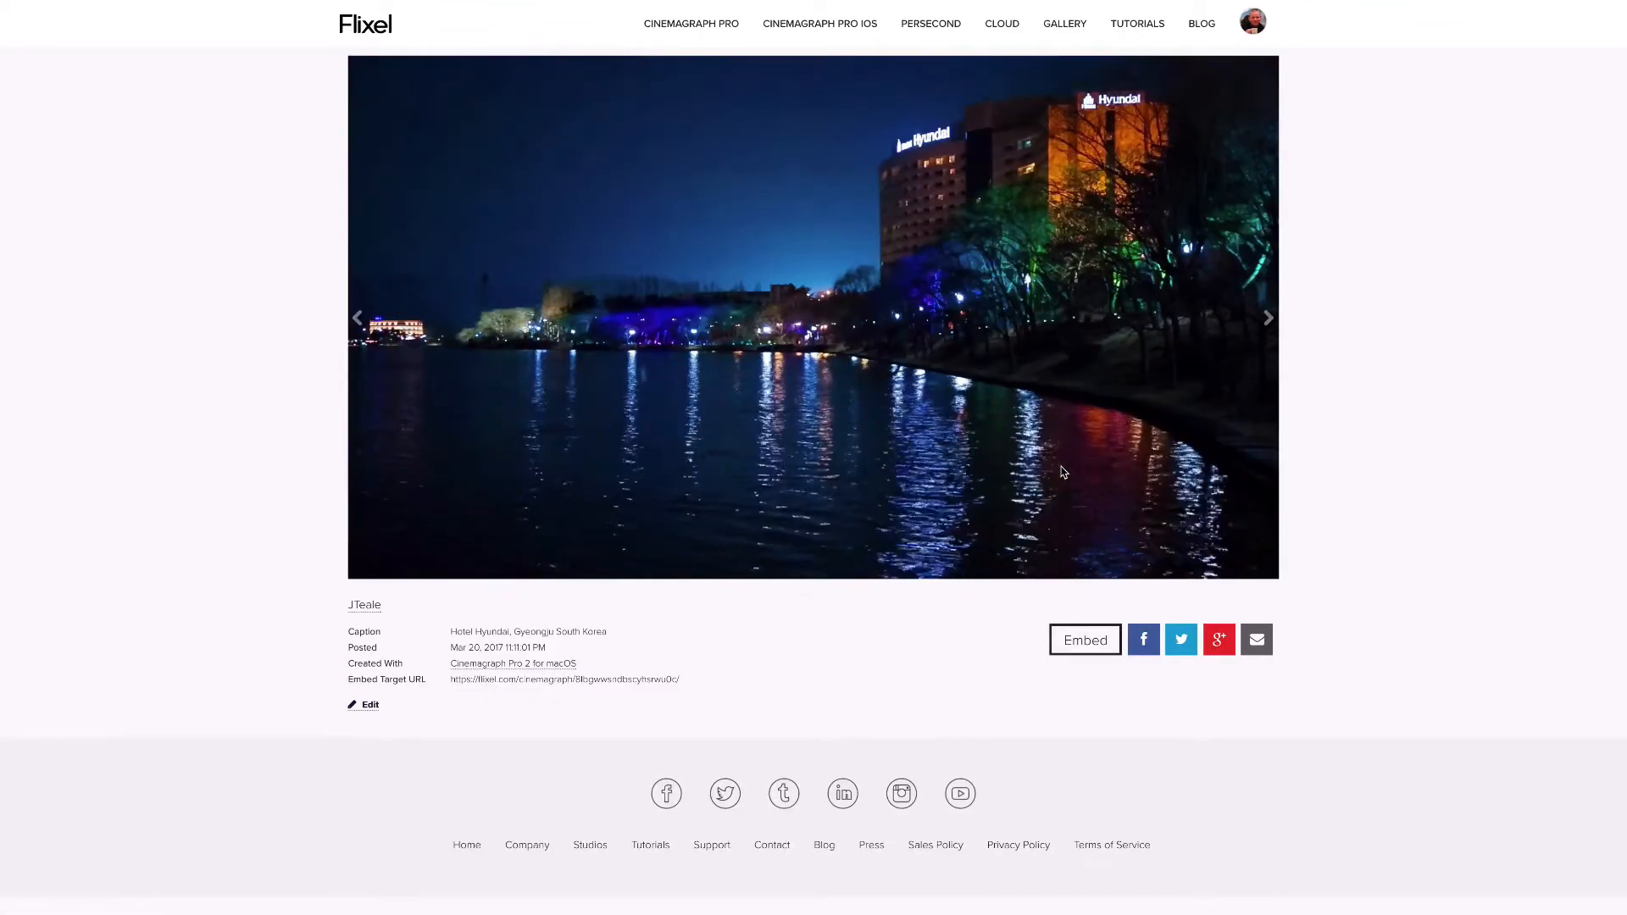
# Copy the Hotel Hyundai cinemagraph's embed code with a fixed 1920 x 1080 size and HD enabled
pyautogui.click(1085, 639)
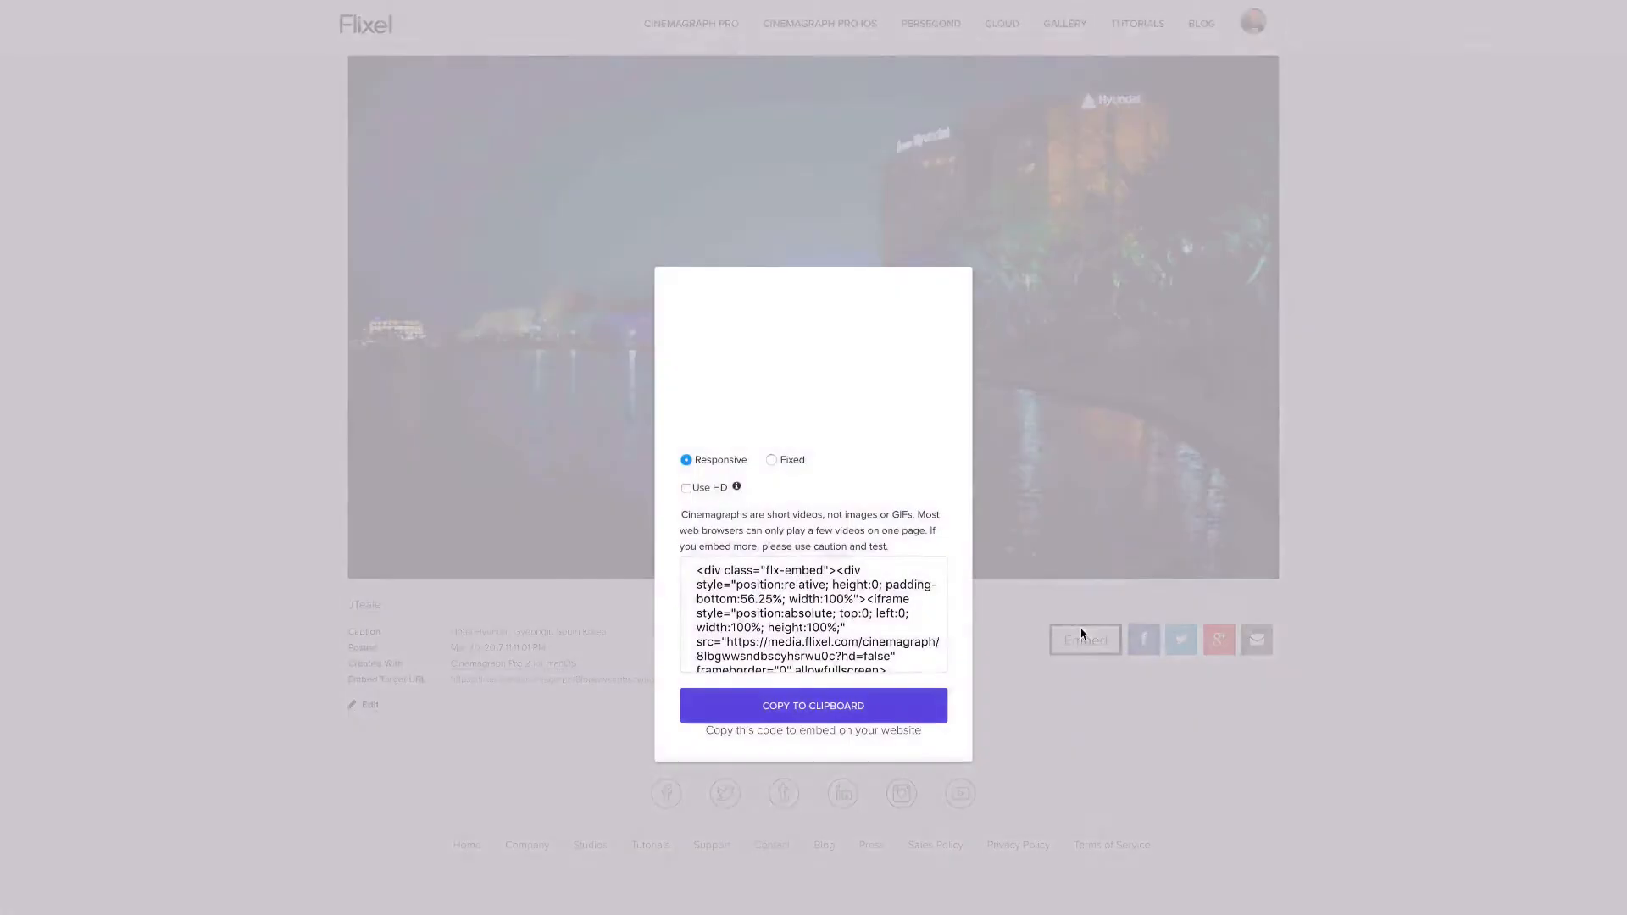
pyautogui.click(773, 461)
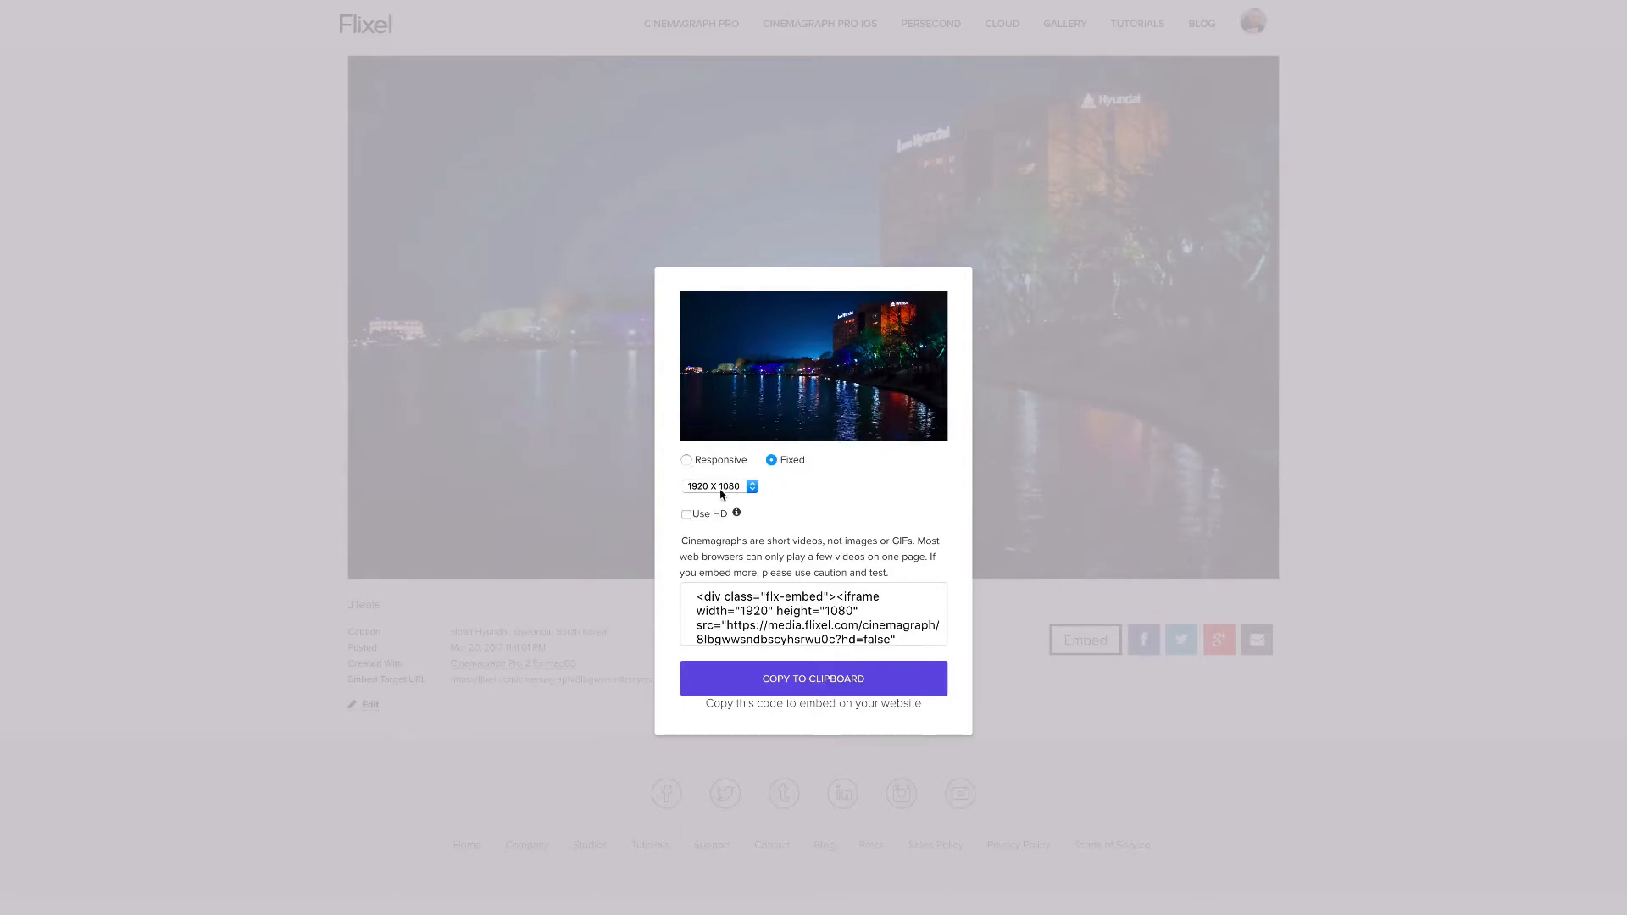
pyautogui.click(686, 515)
pyautogui.click(811, 684)
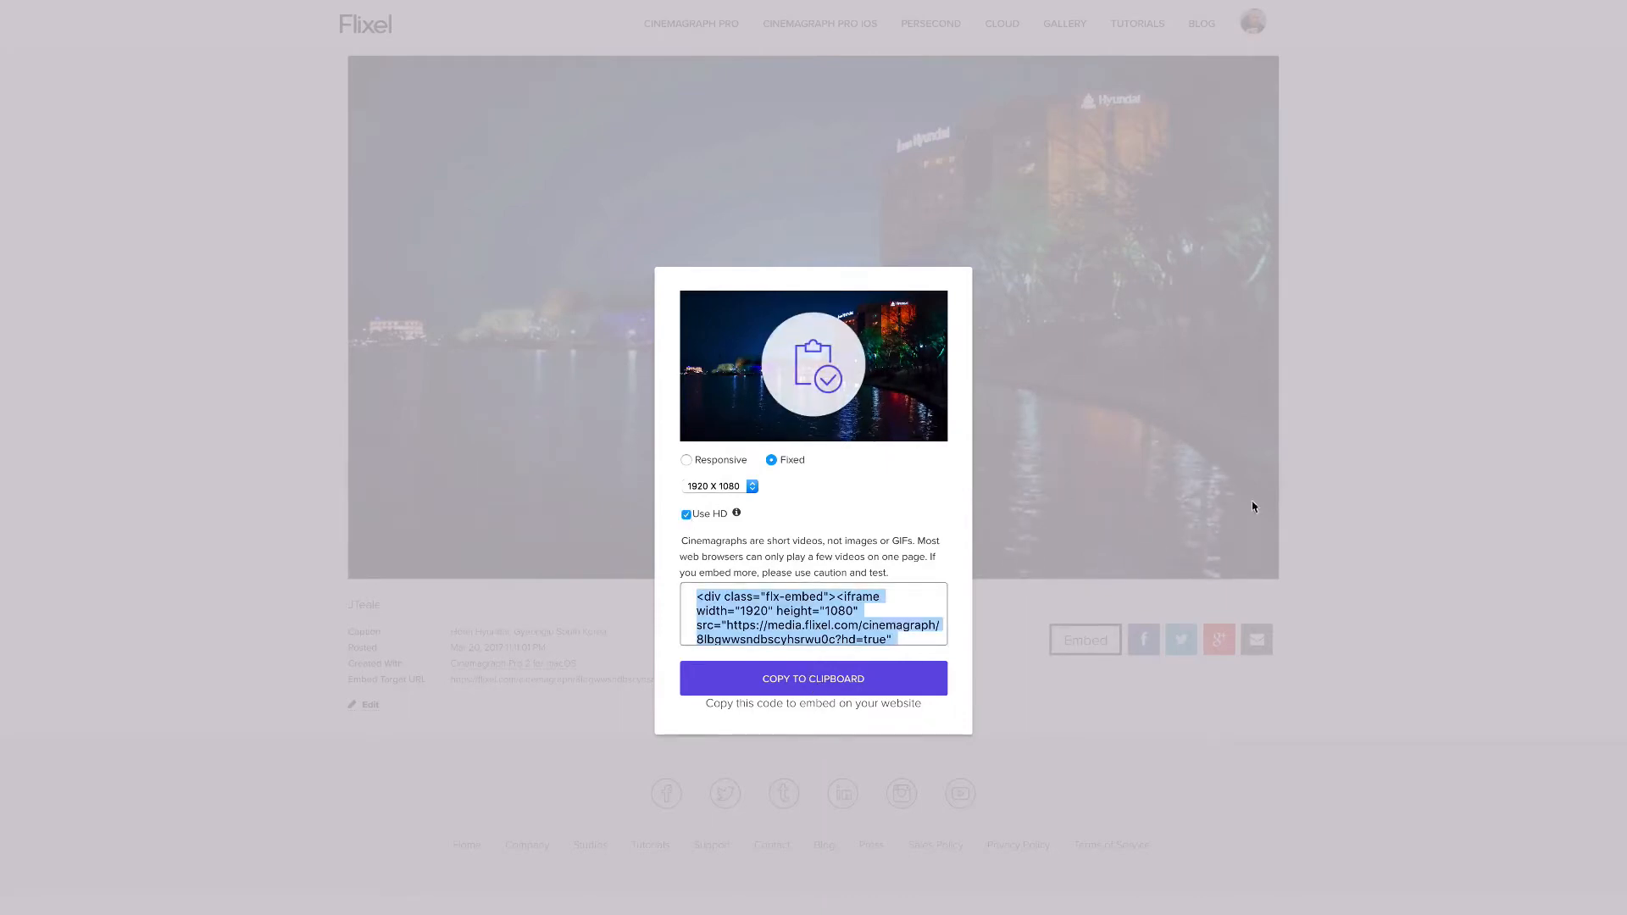
pyautogui.click(1406, 495)
# Switch to Adobe Portfolio and embed the copied Hotel Hyundai cinemagraph code in the empty project
pyautogui.moveTo(541, 5)
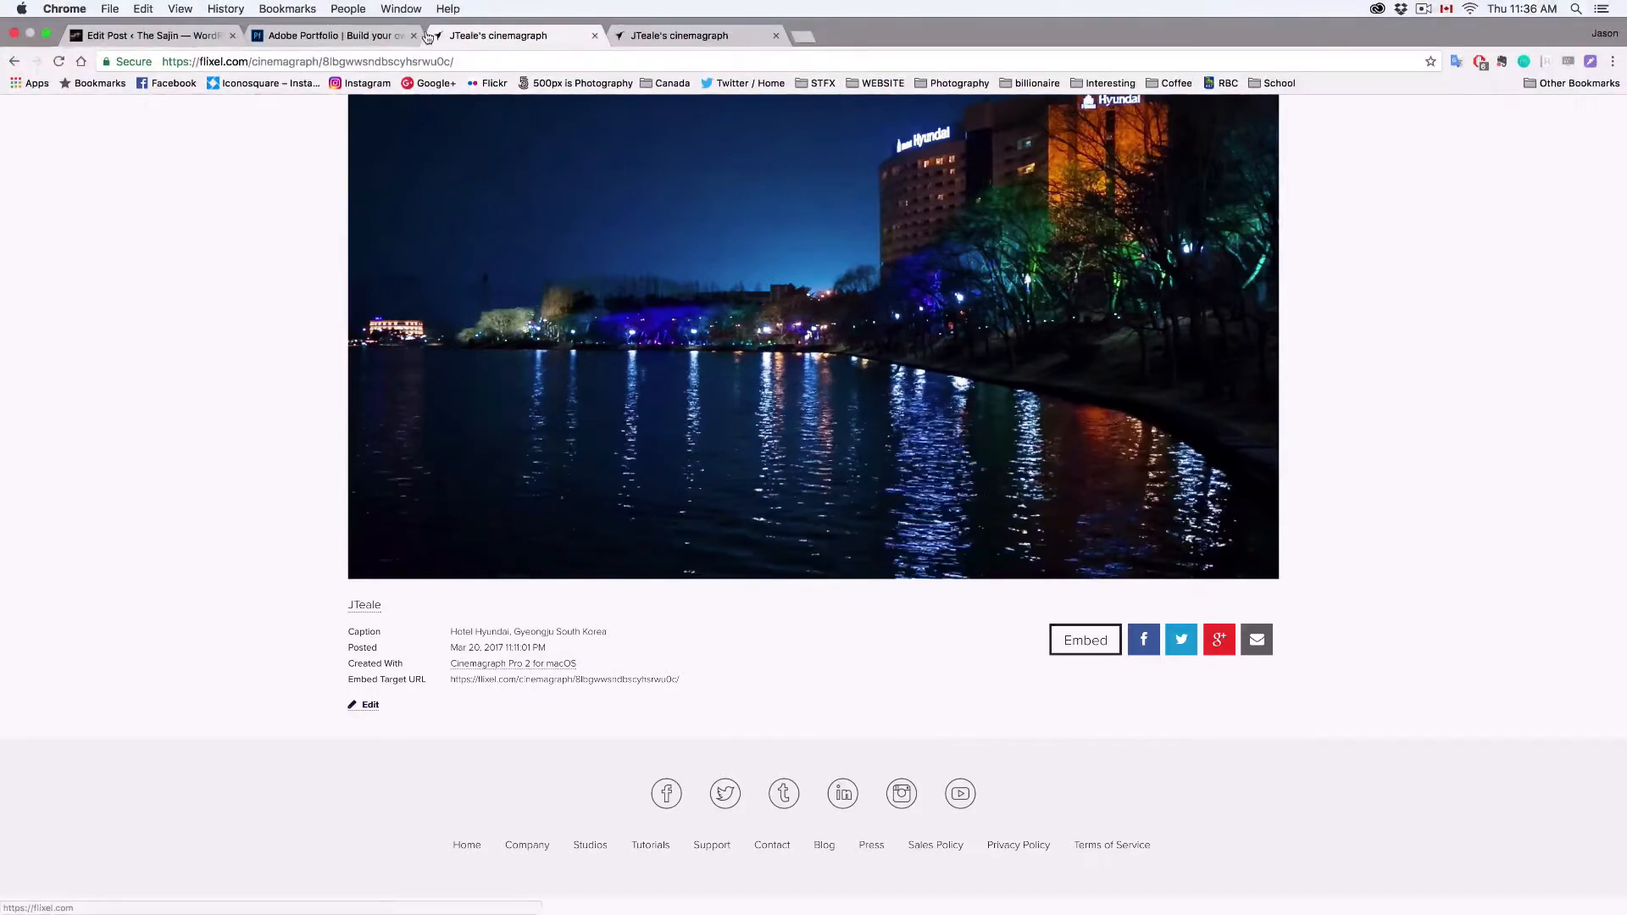
pyautogui.click(354, 36)
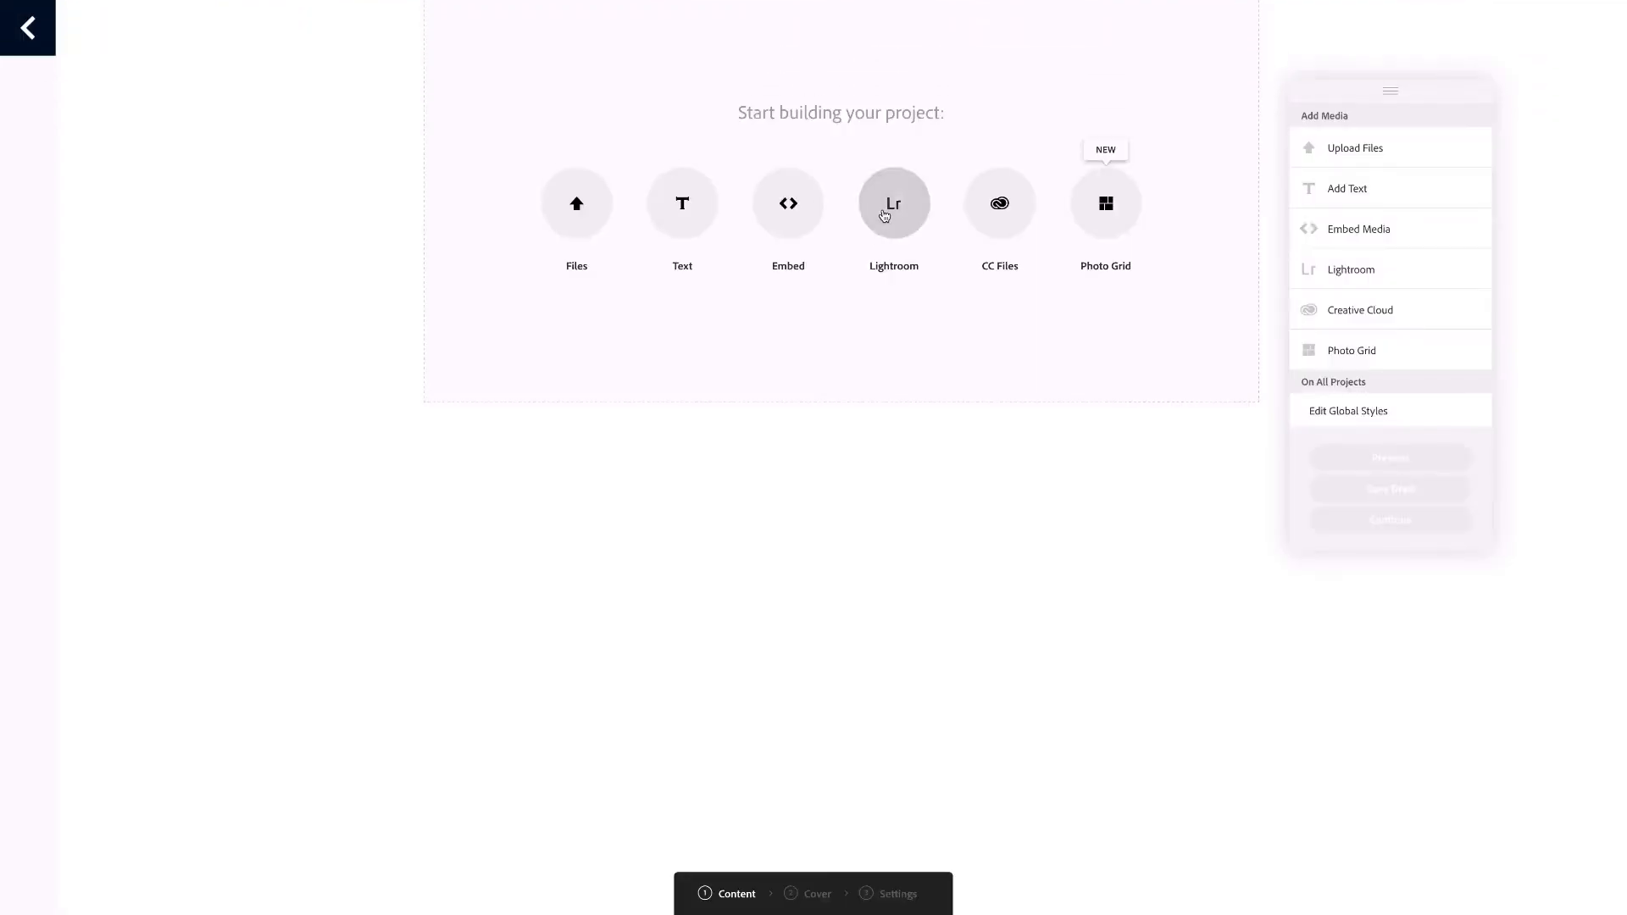
pyautogui.click(789, 227)
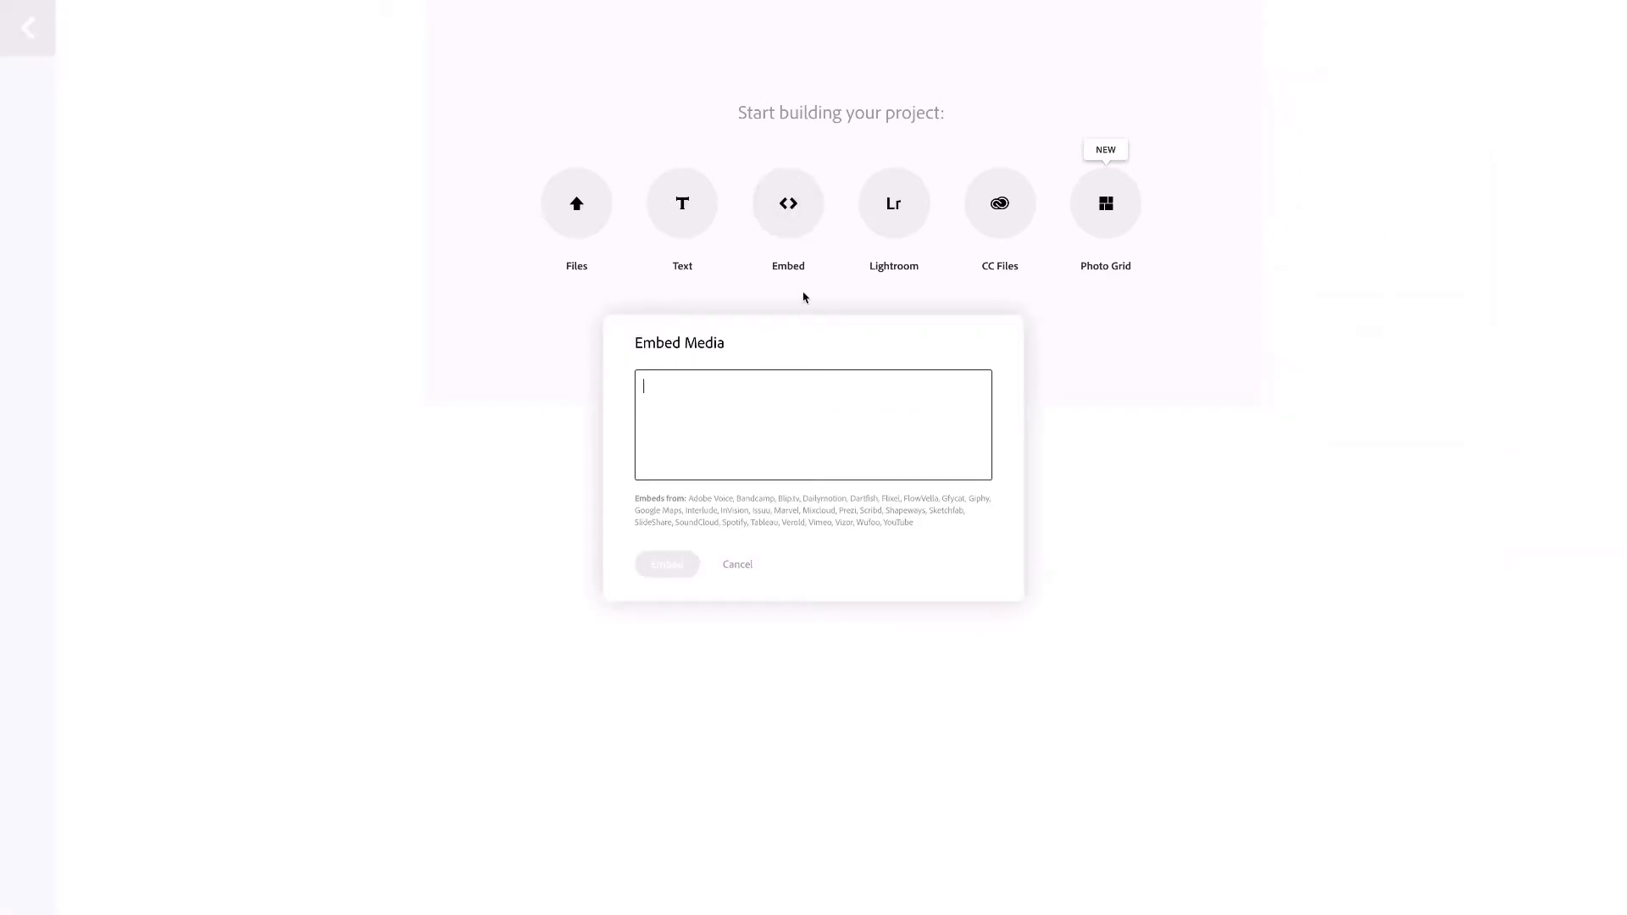
pyautogui.hotkey('ctrl', 'v')
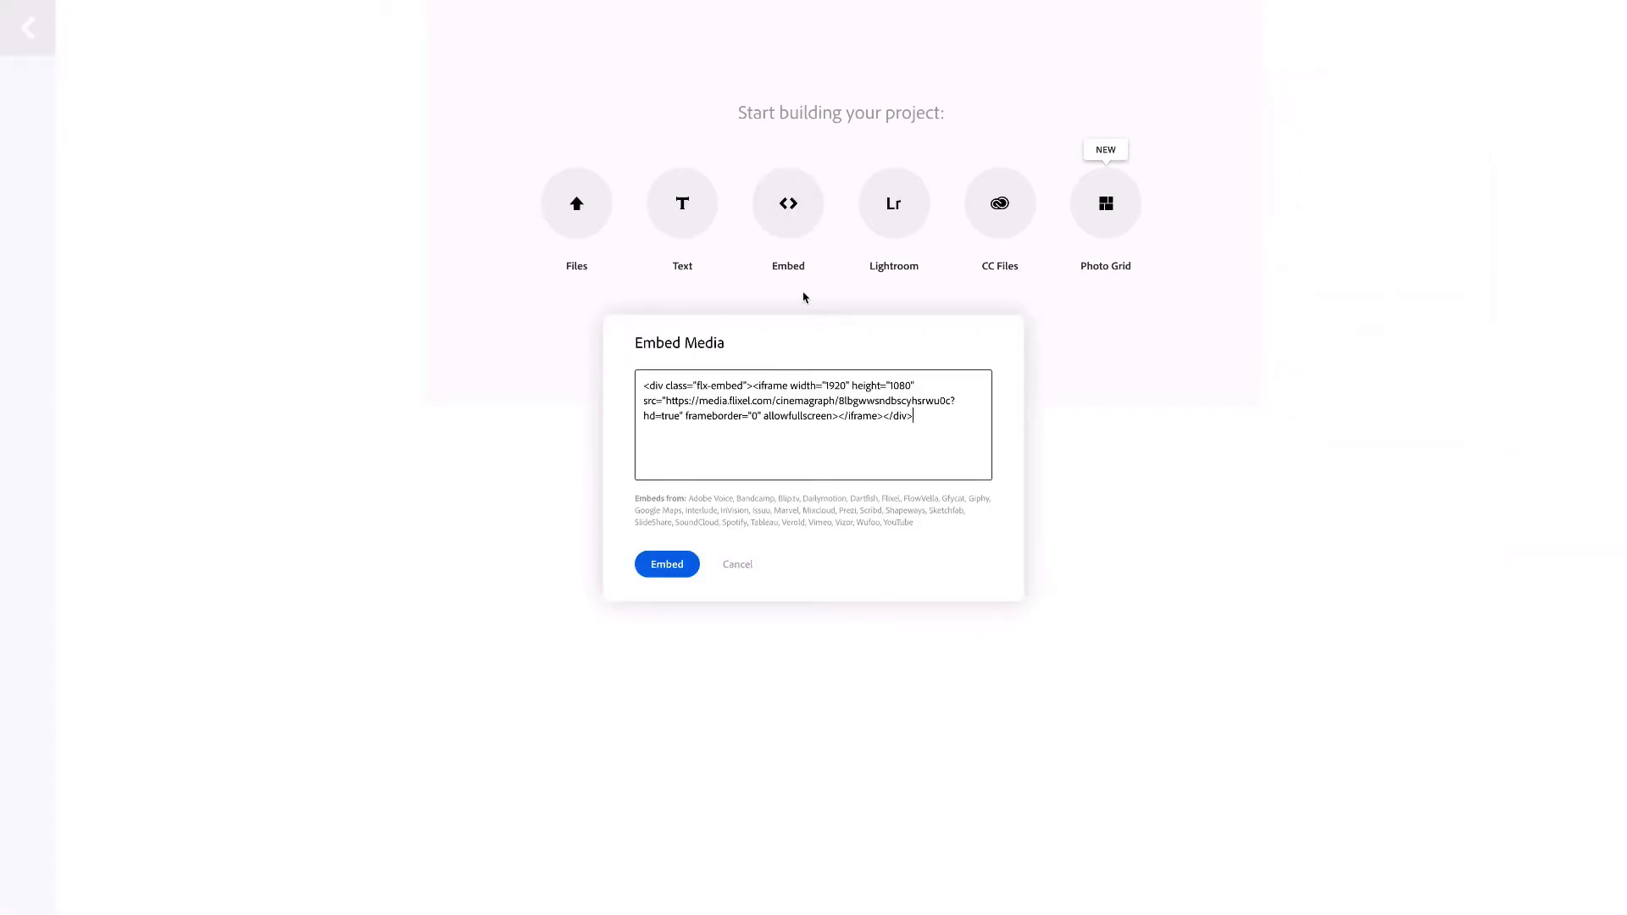
pyautogui.click(667, 565)
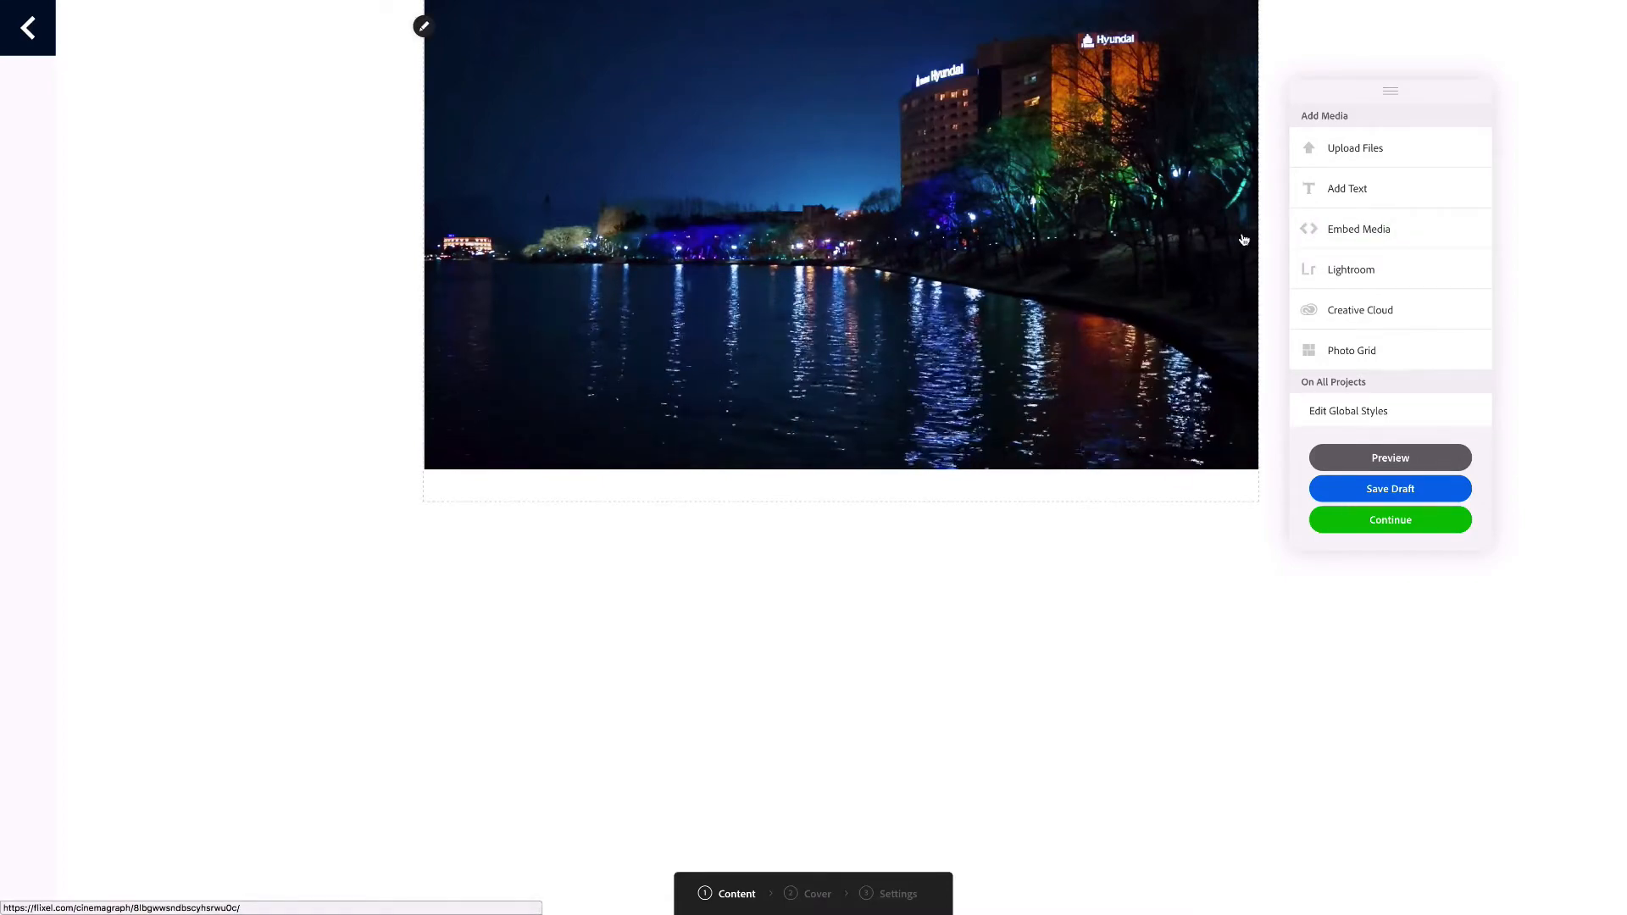
# Start another media embed in the project and switch to Flixel to open the beachfront hotel cinemagraph
pyautogui.click(1308, 239)
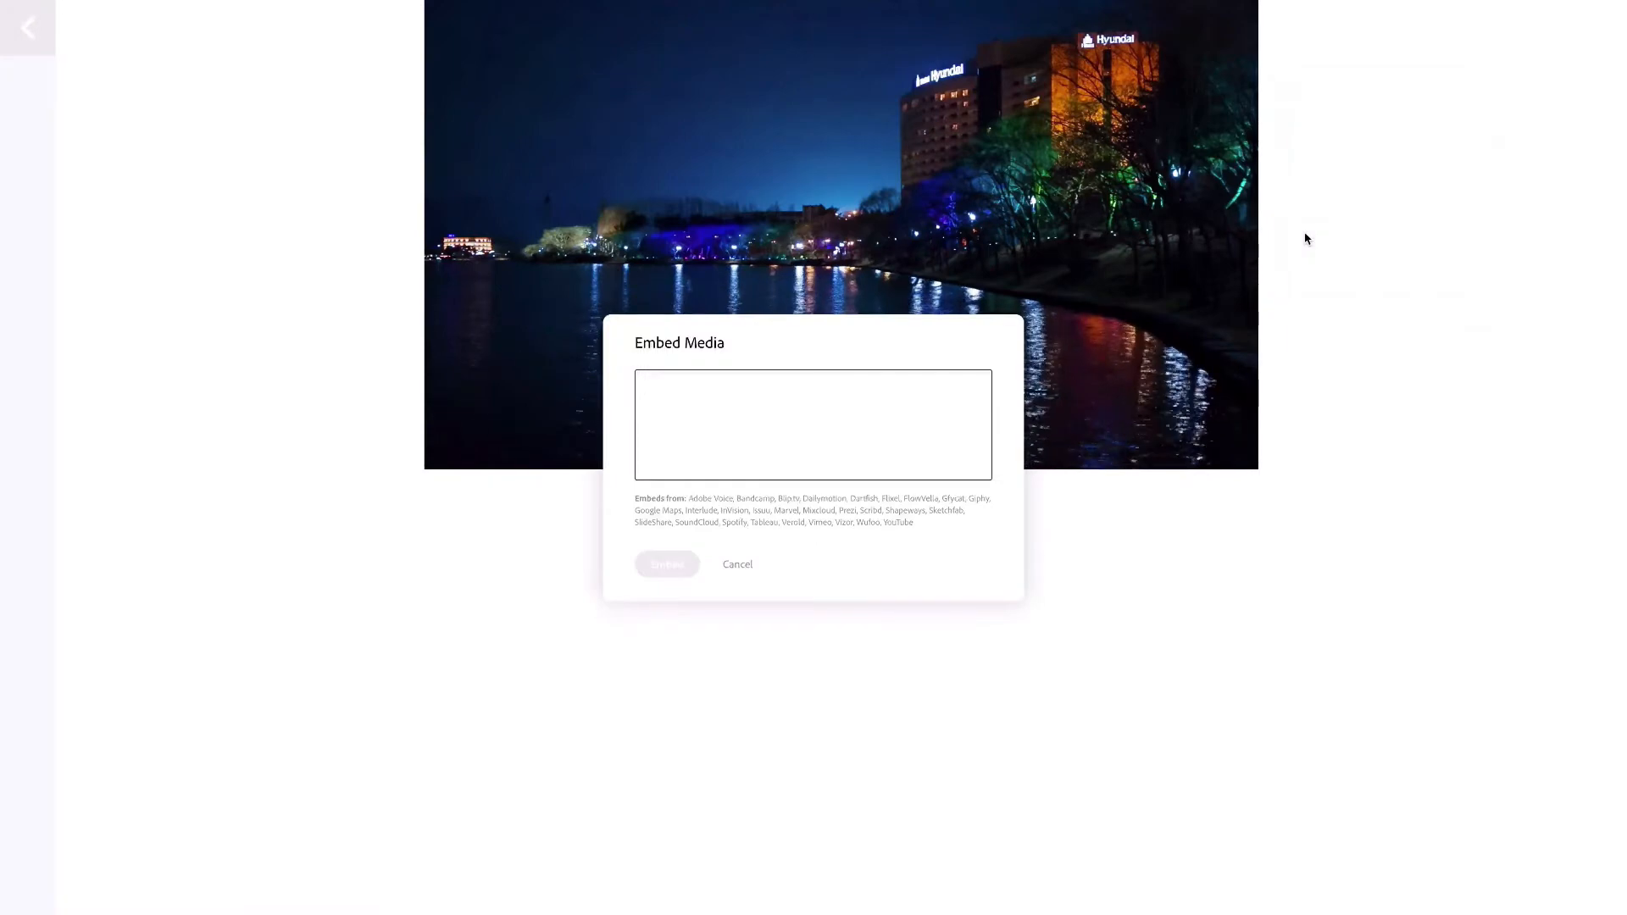
pyautogui.moveTo(799, 18)
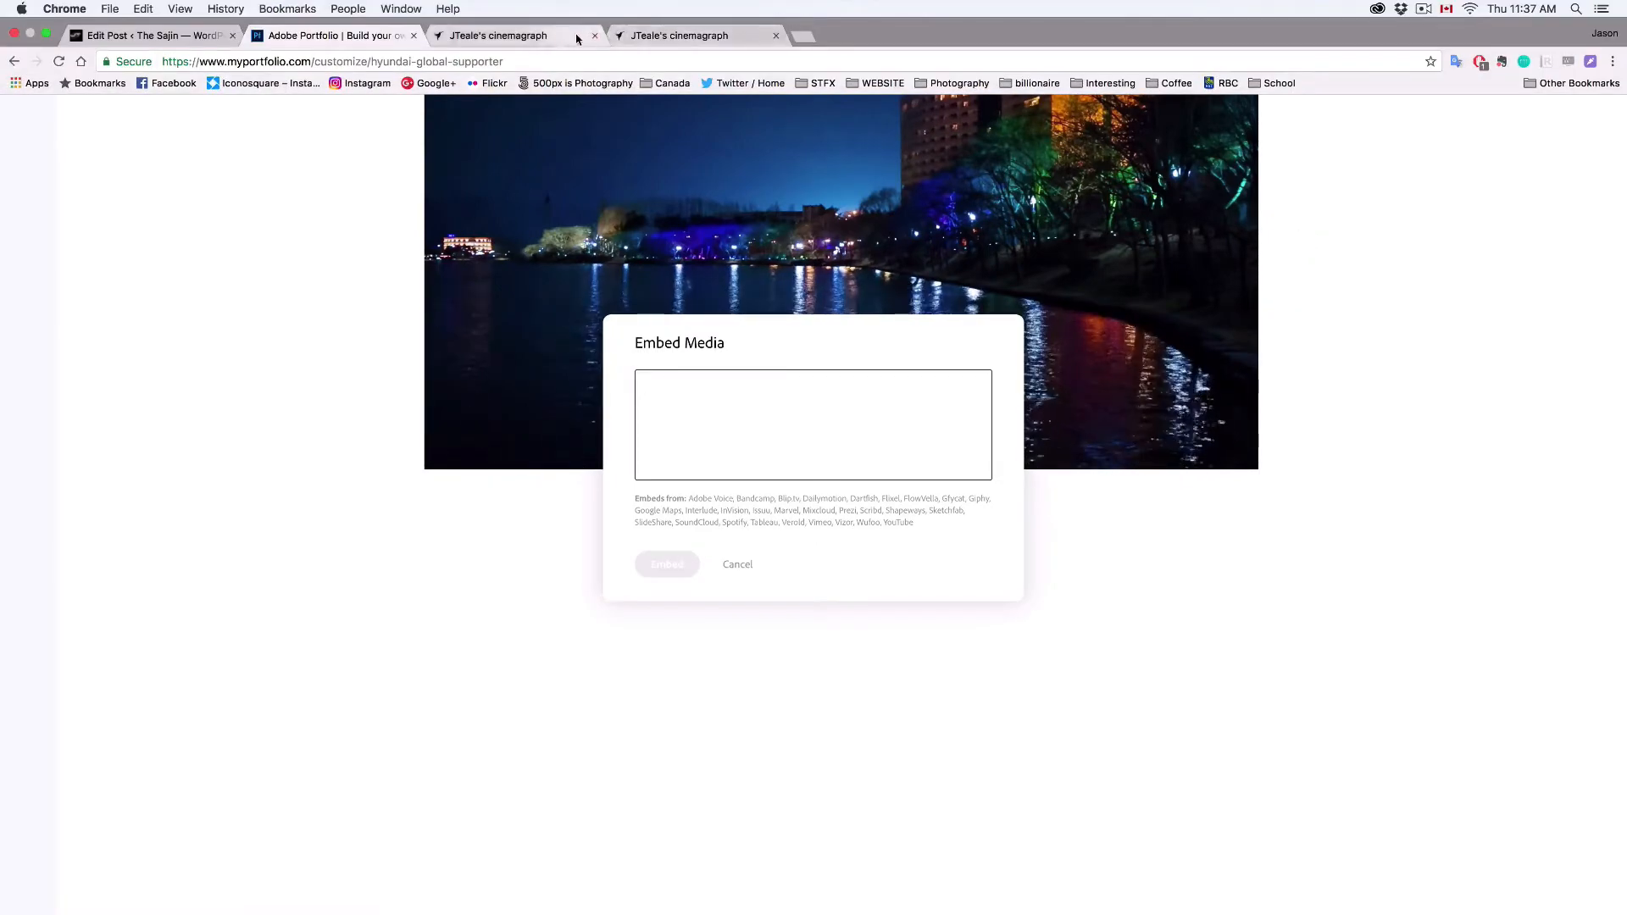
pyautogui.click(525, 35)
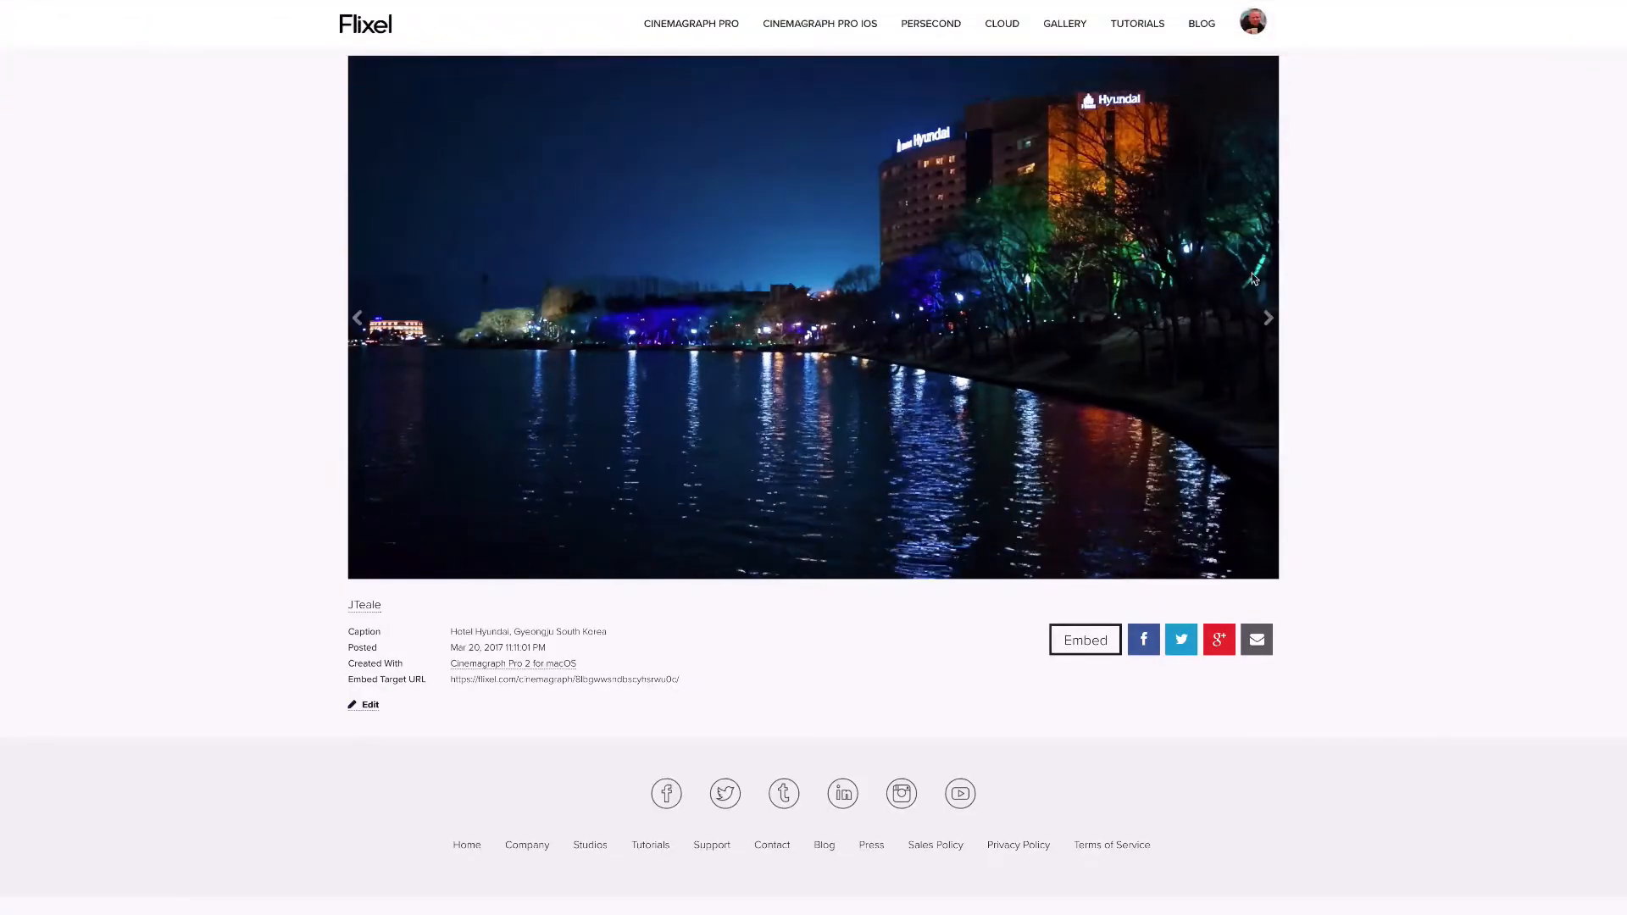
pyautogui.click(359, 316)
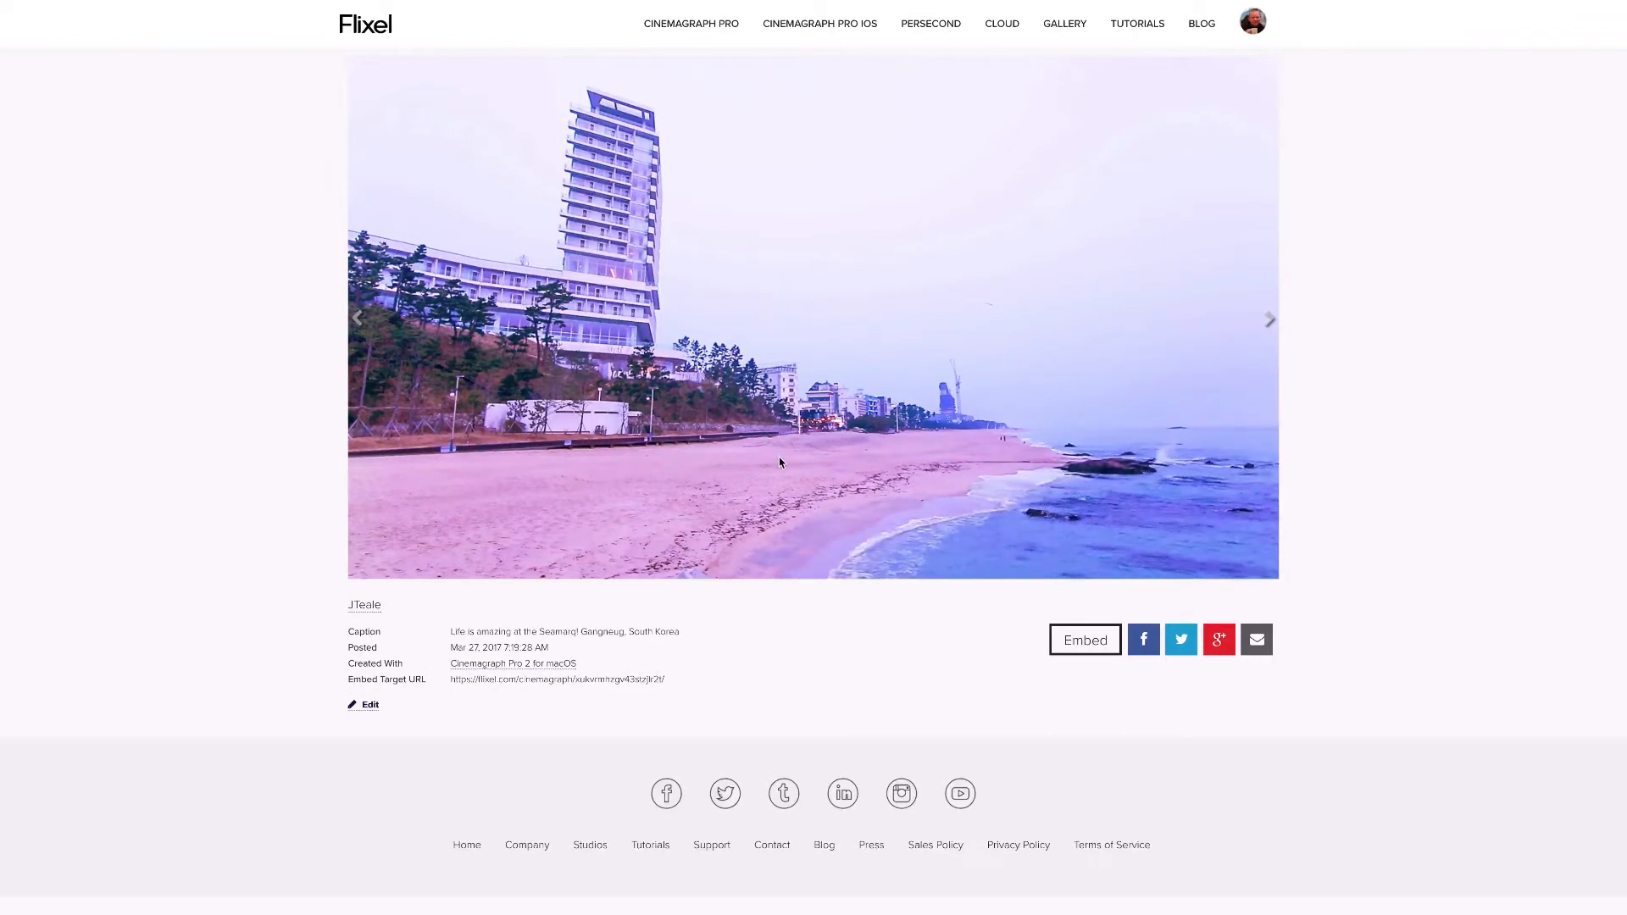
# Copy the beachfront hotel cinemagraph's embed code with a fixed 1920 x 1080 size and HD enabled
pyautogui.click(1078, 642)
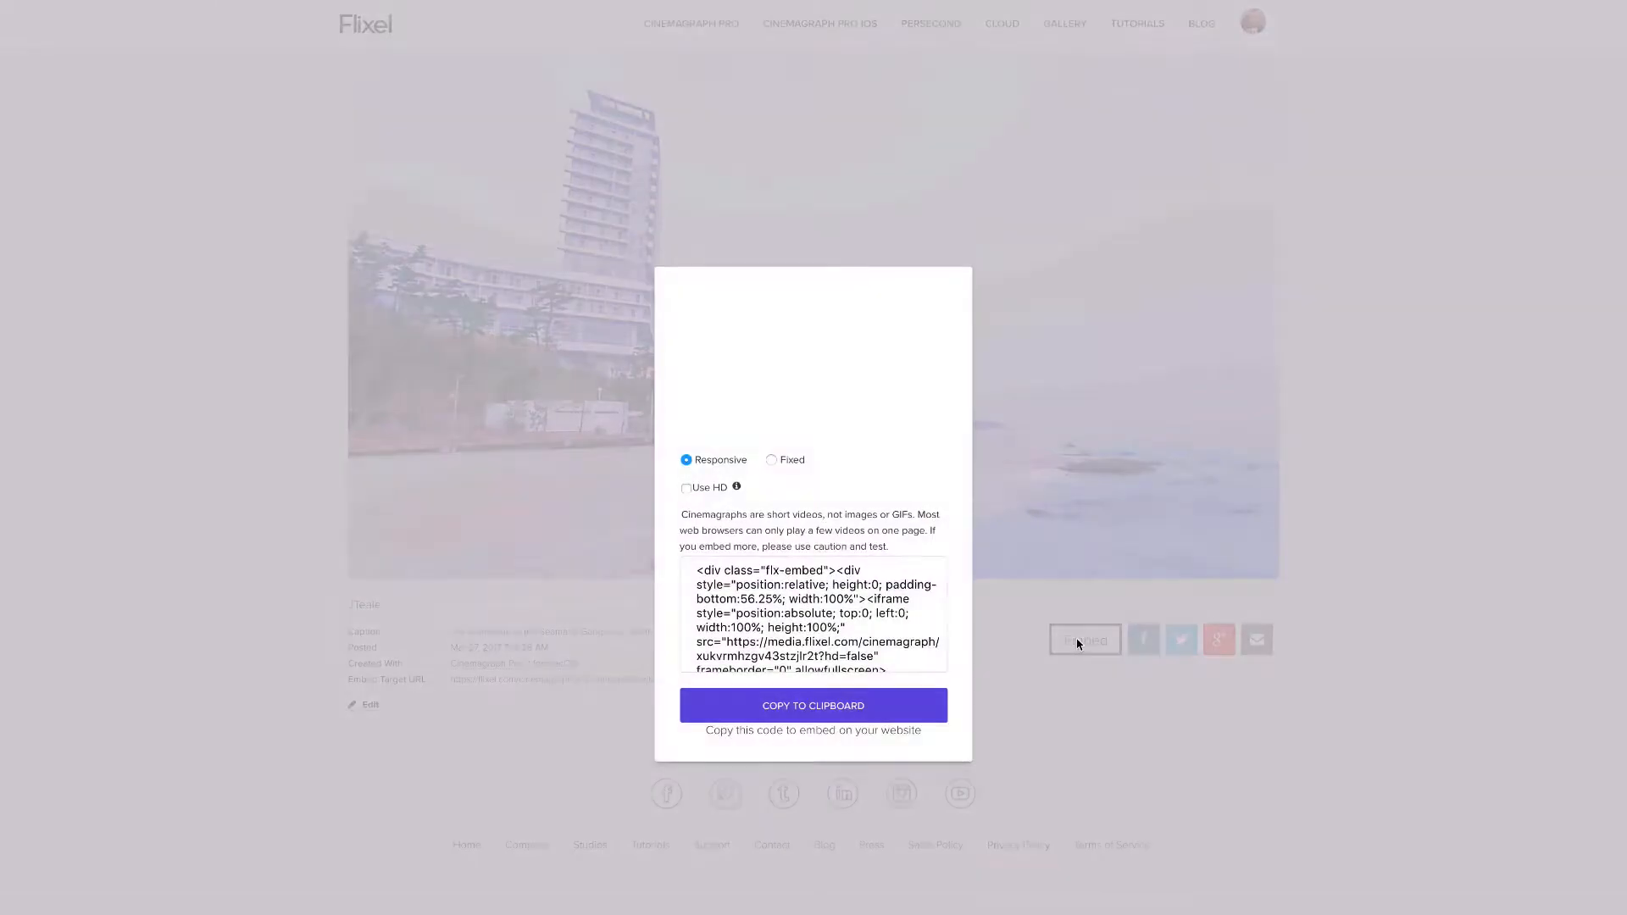
pyautogui.click(772, 461)
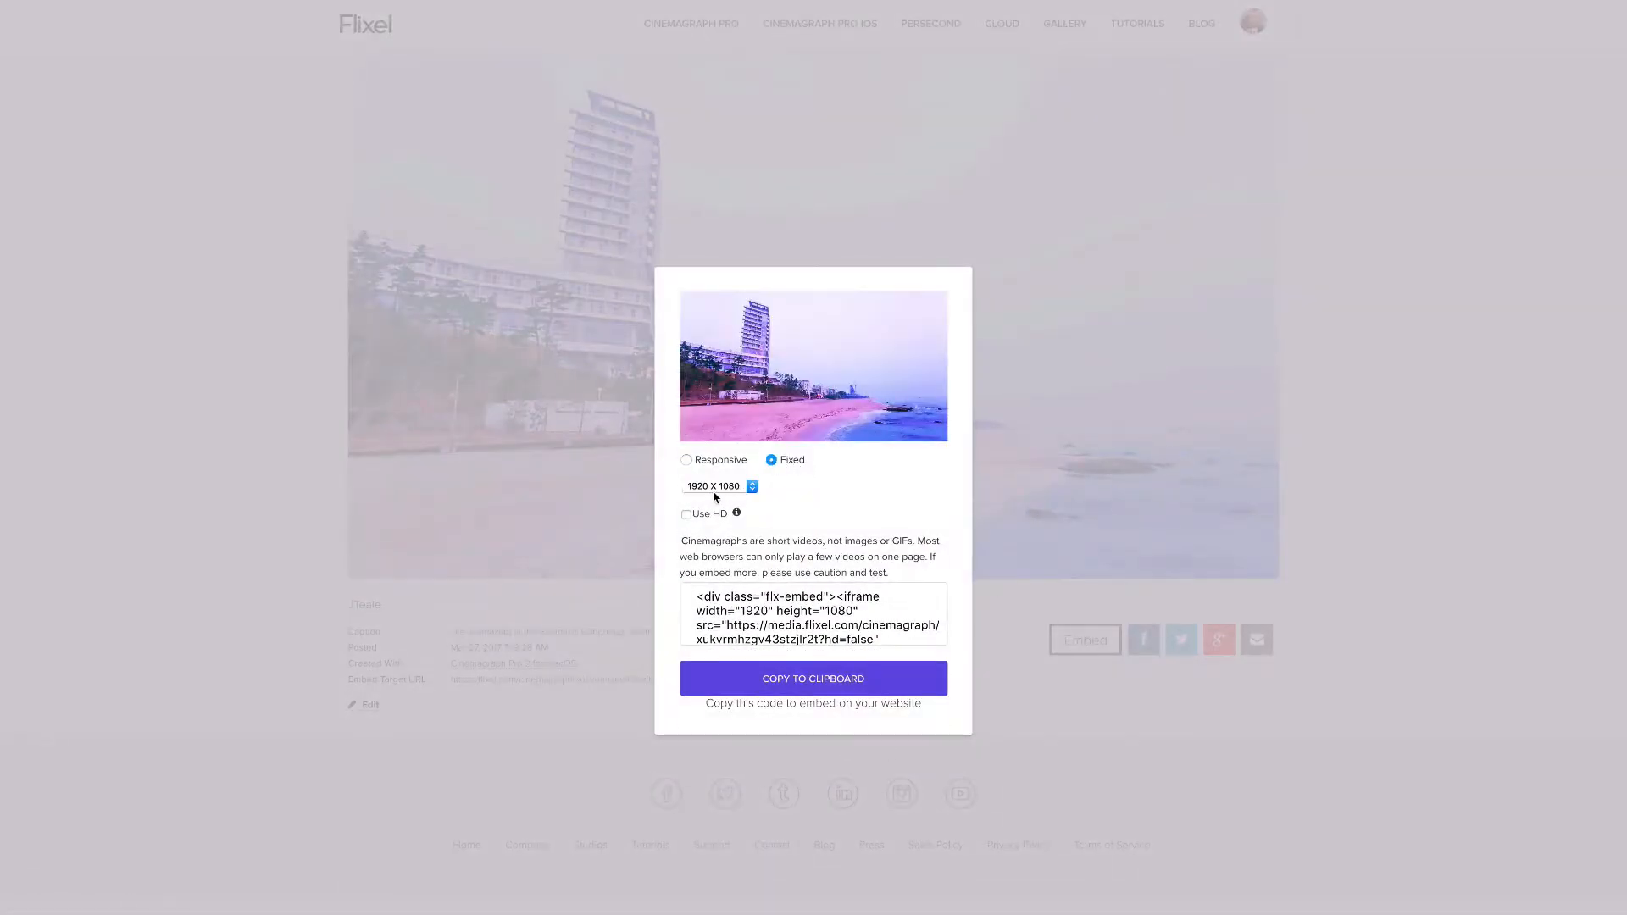
pyautogui.click(686, 515)
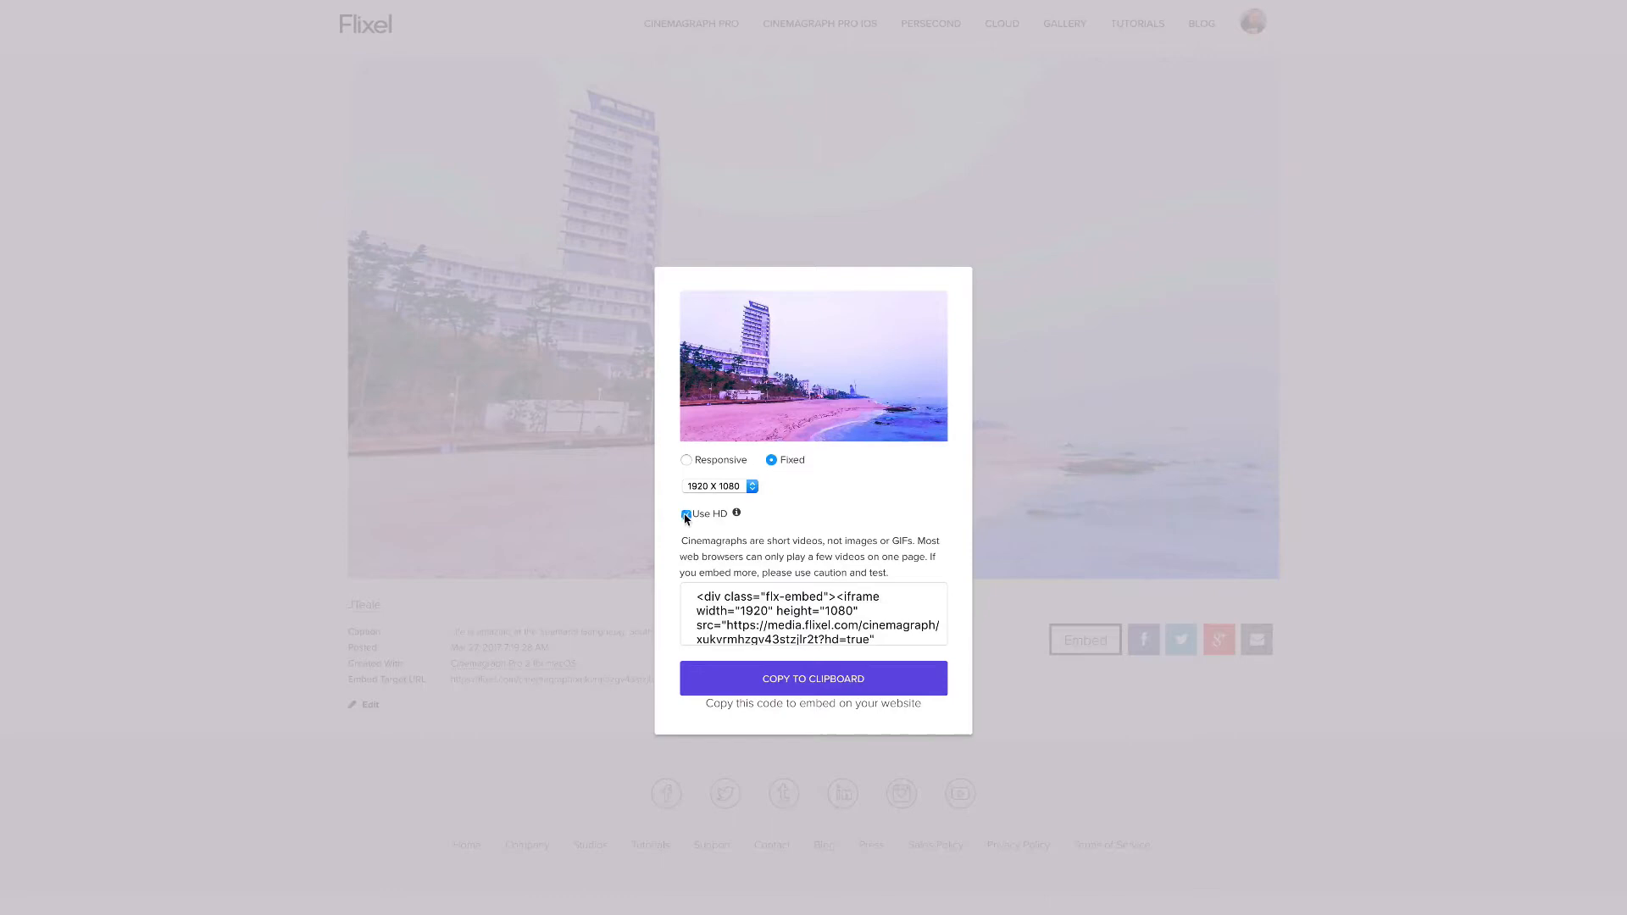
pyautogui.click(881, 690)
# Switch to Adobe Portfolio and embed the copied beachfront hotel cinemagraph code below the first cinemagraph
pyautogui.moveTo(633, 4)
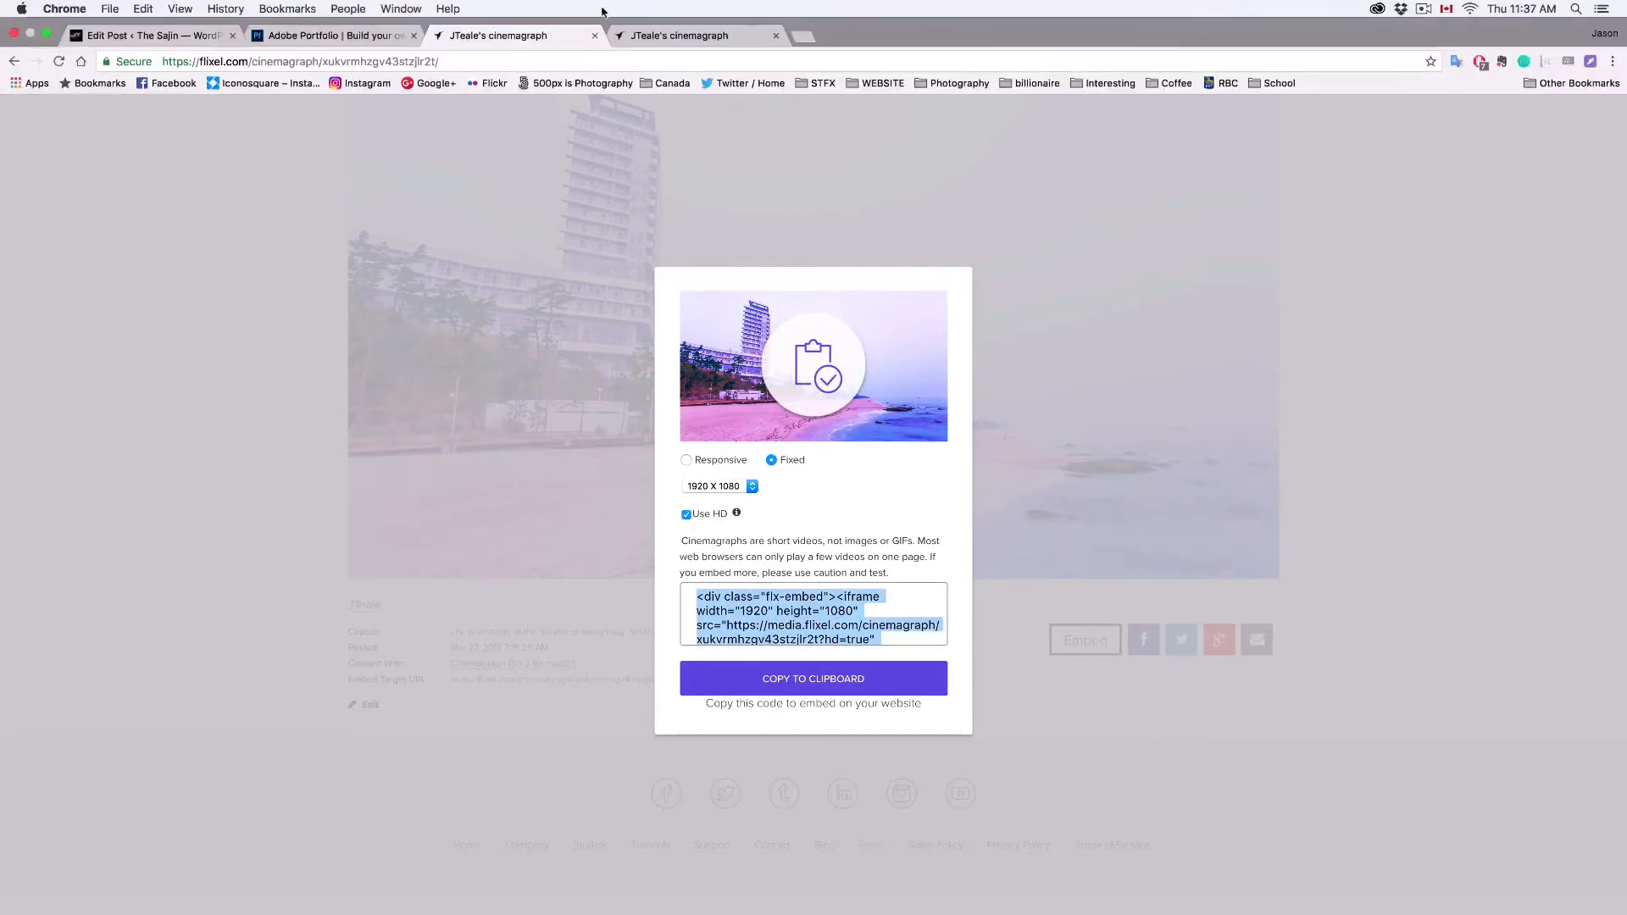
pyautogui.click(373, 36)
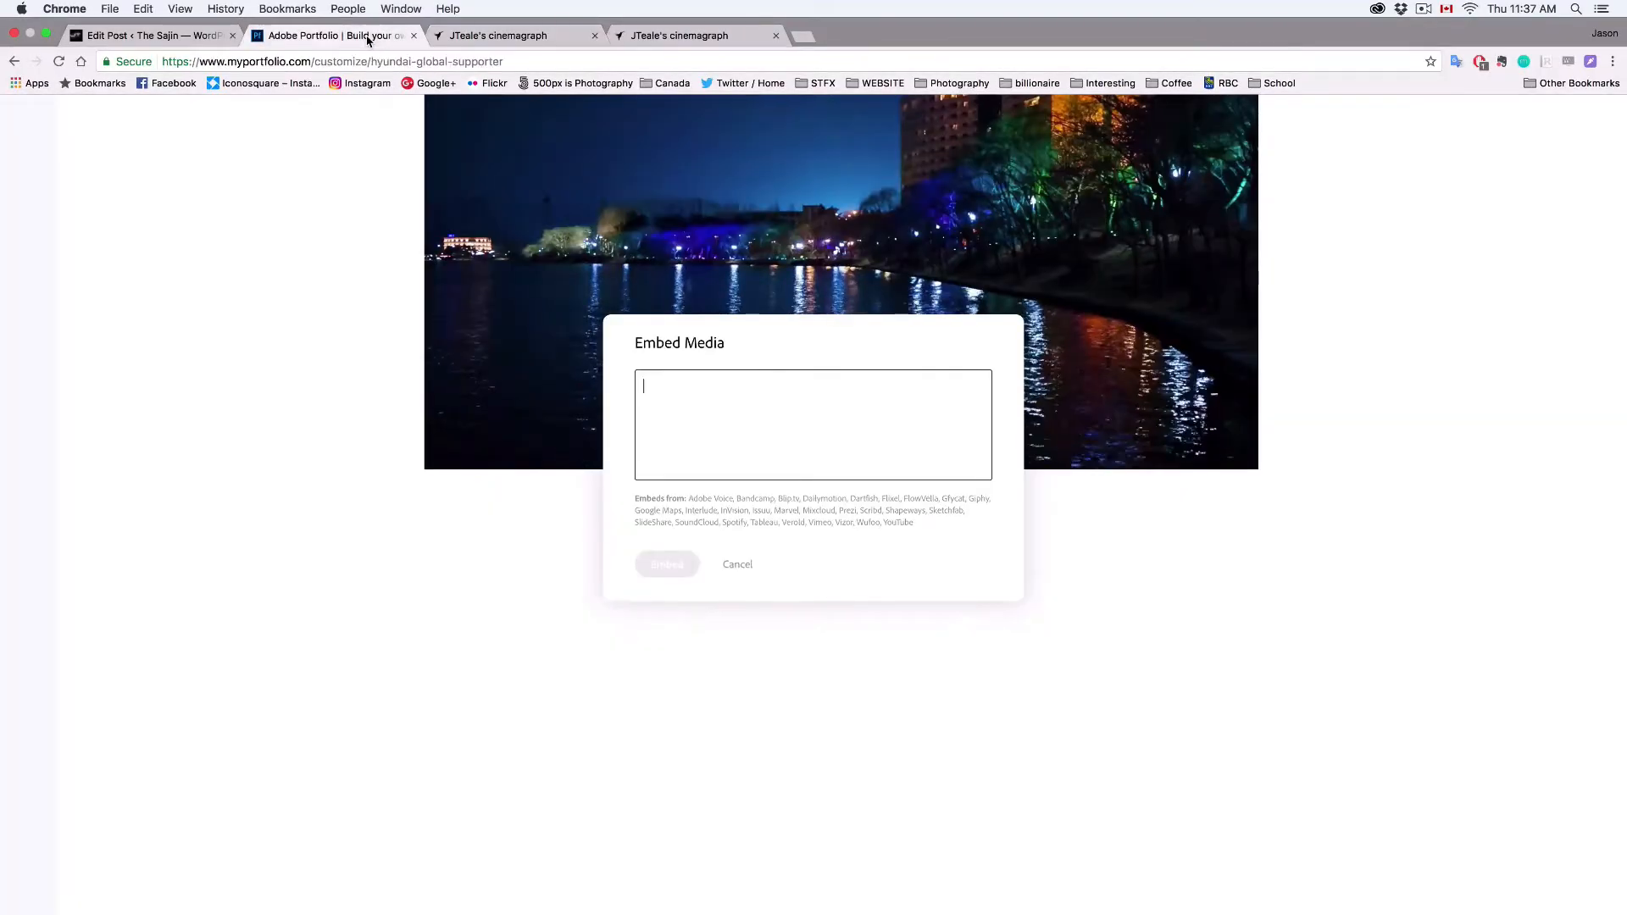
pyautogui.hotkey('ctrl', 'v')
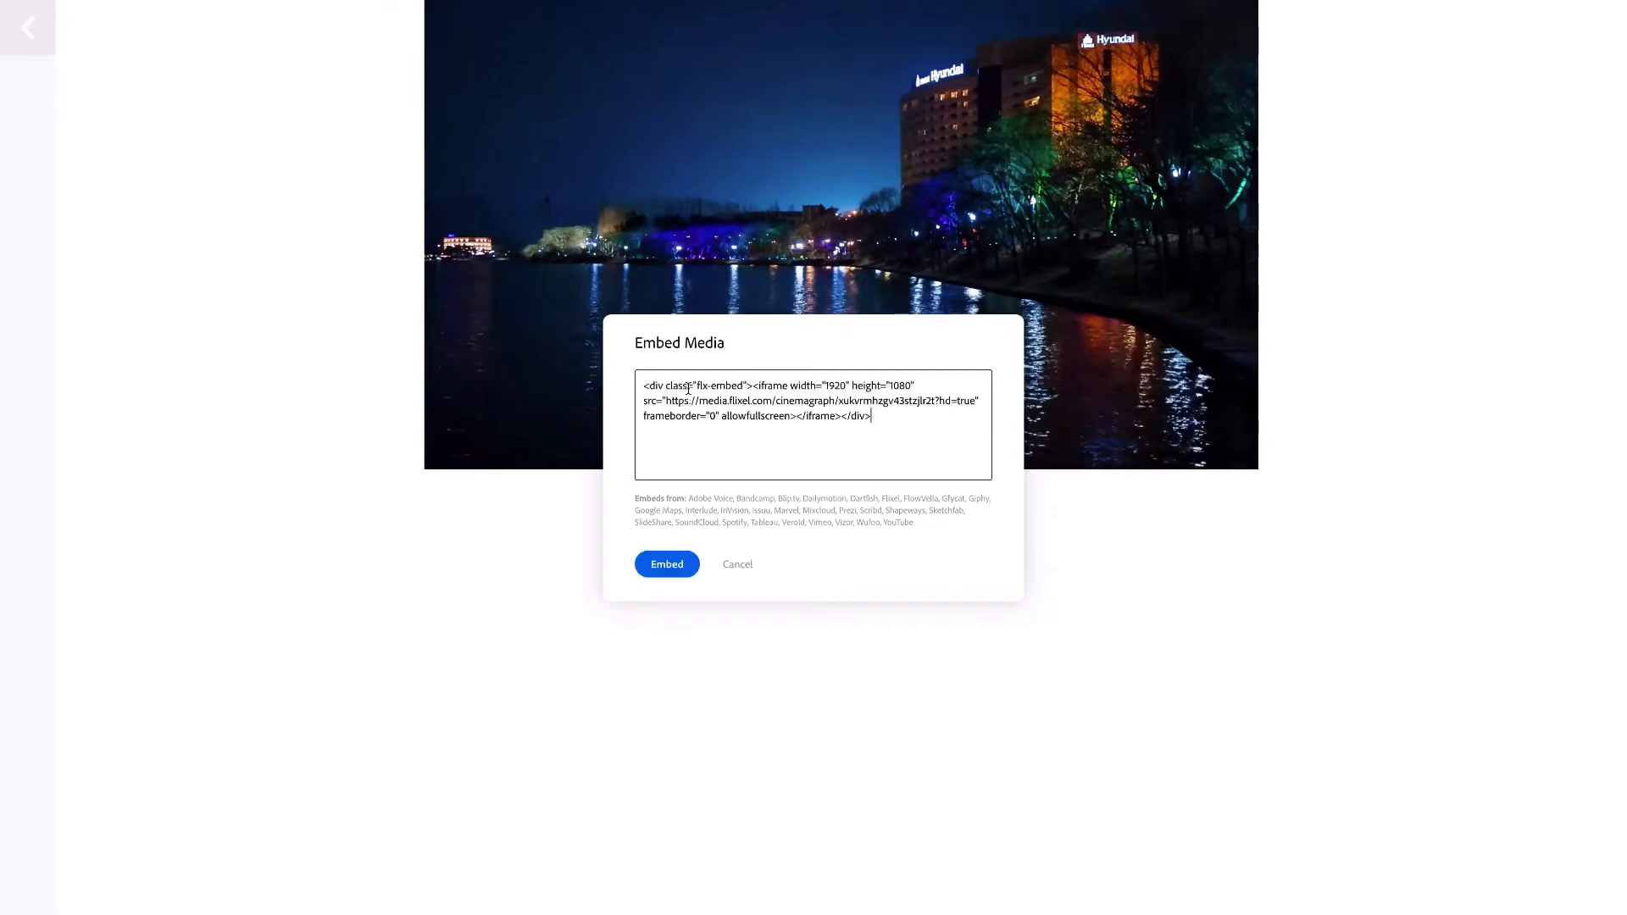
pyautogui.click(666, 563)
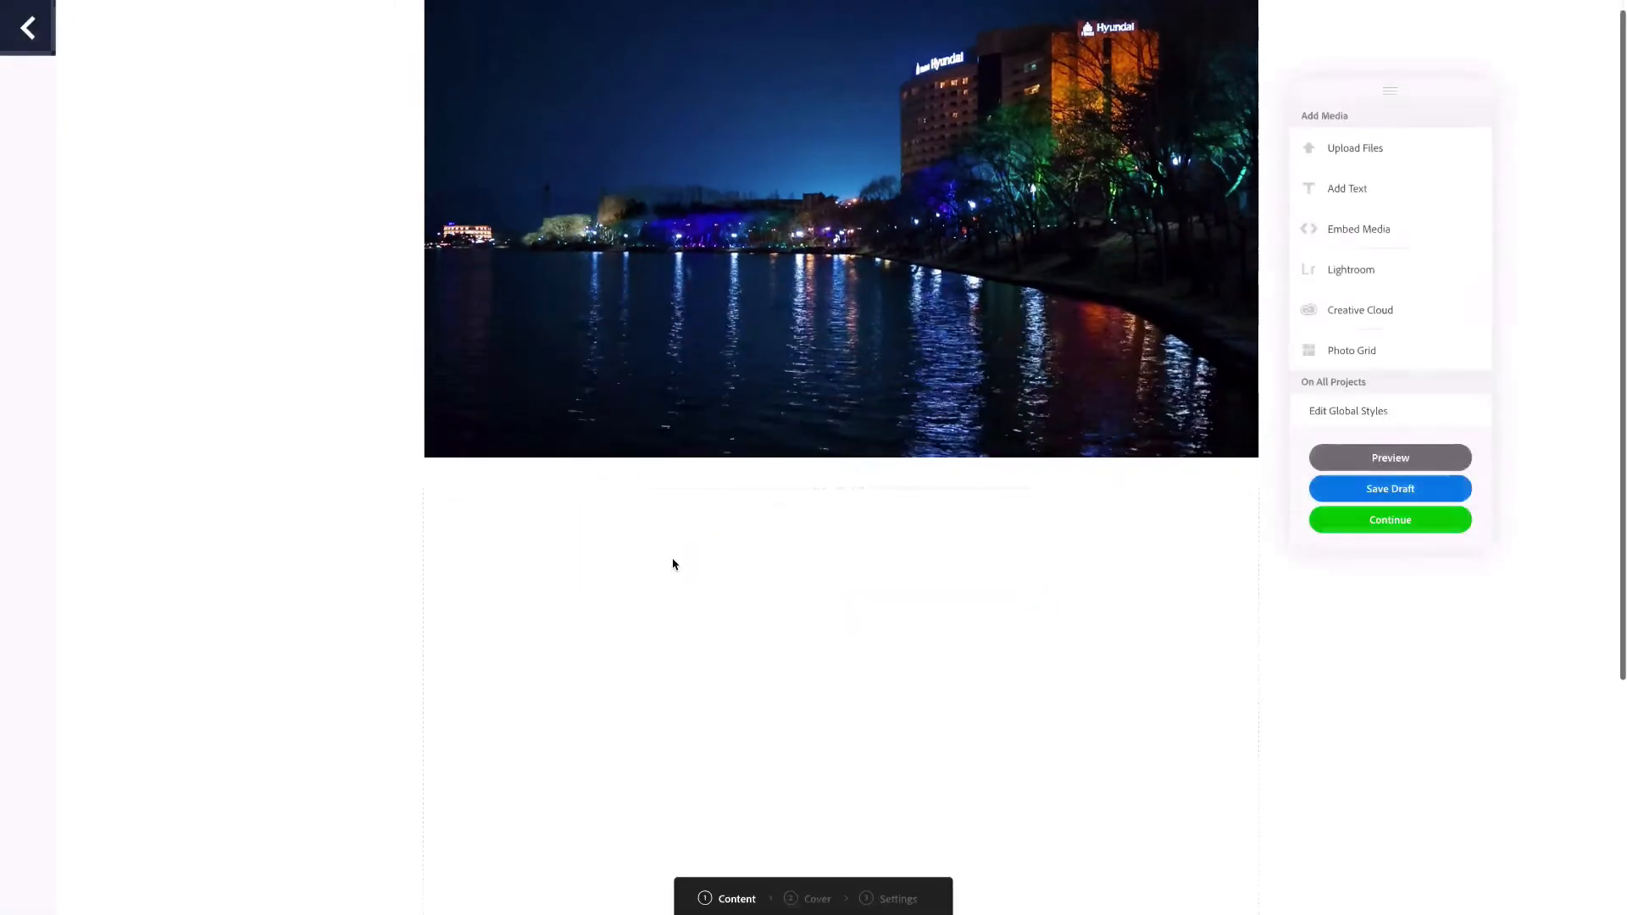
# Start a third media embed in the project and switch to Flixel to open the pine tree sunset cinemagraph
pyautogui.scroll(-4, 674, 563)
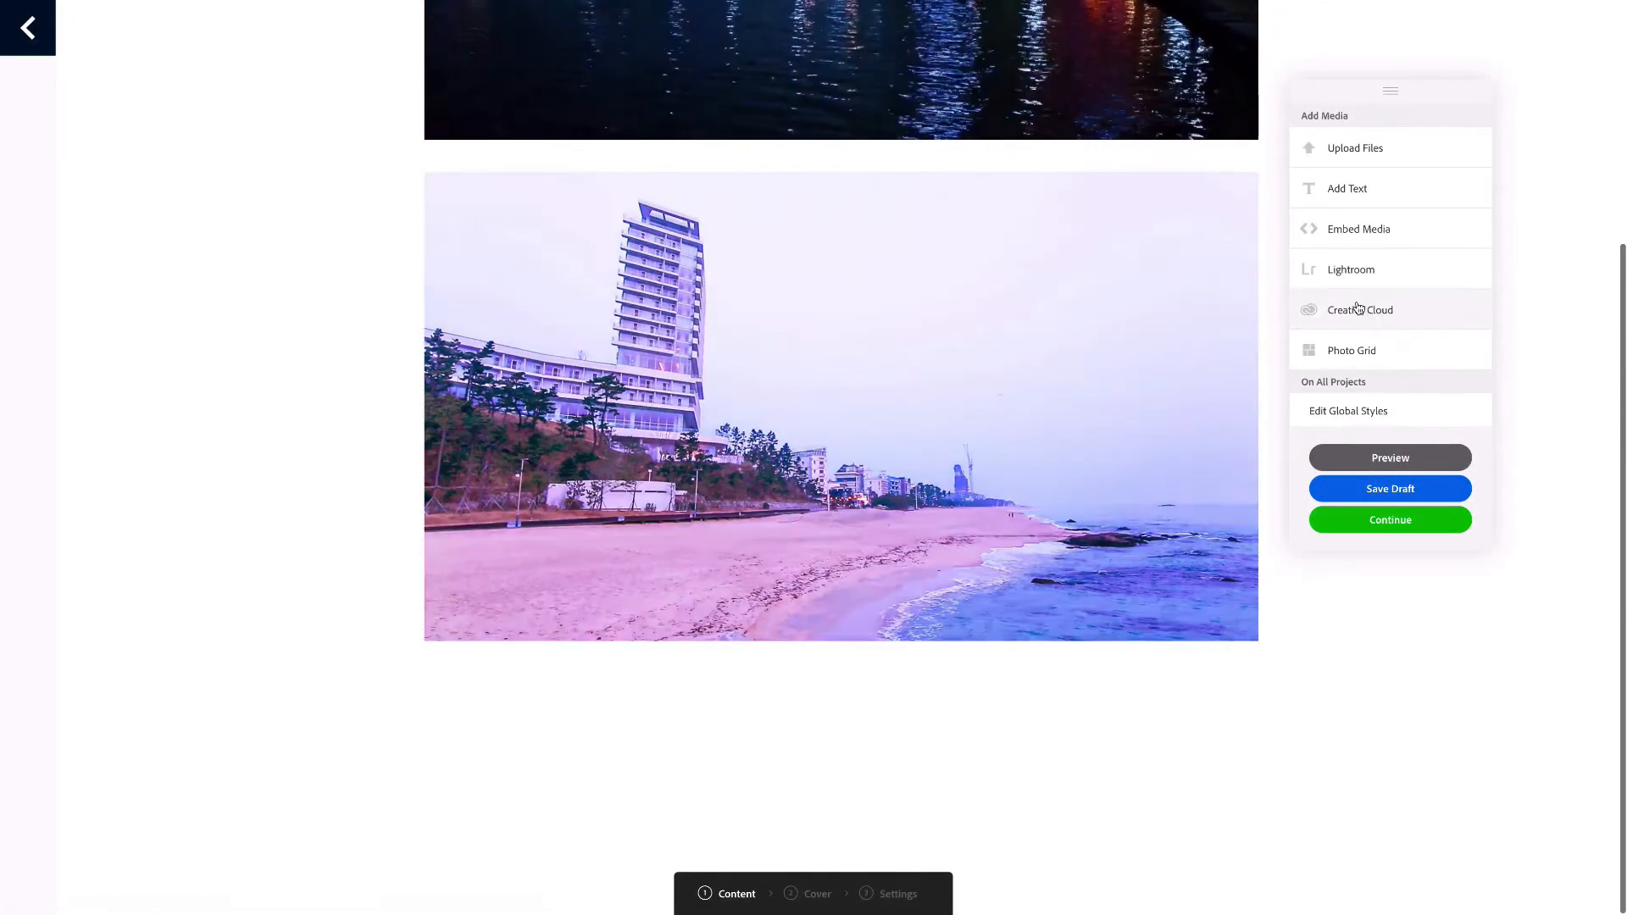
pyautogui.click(1358, 233)
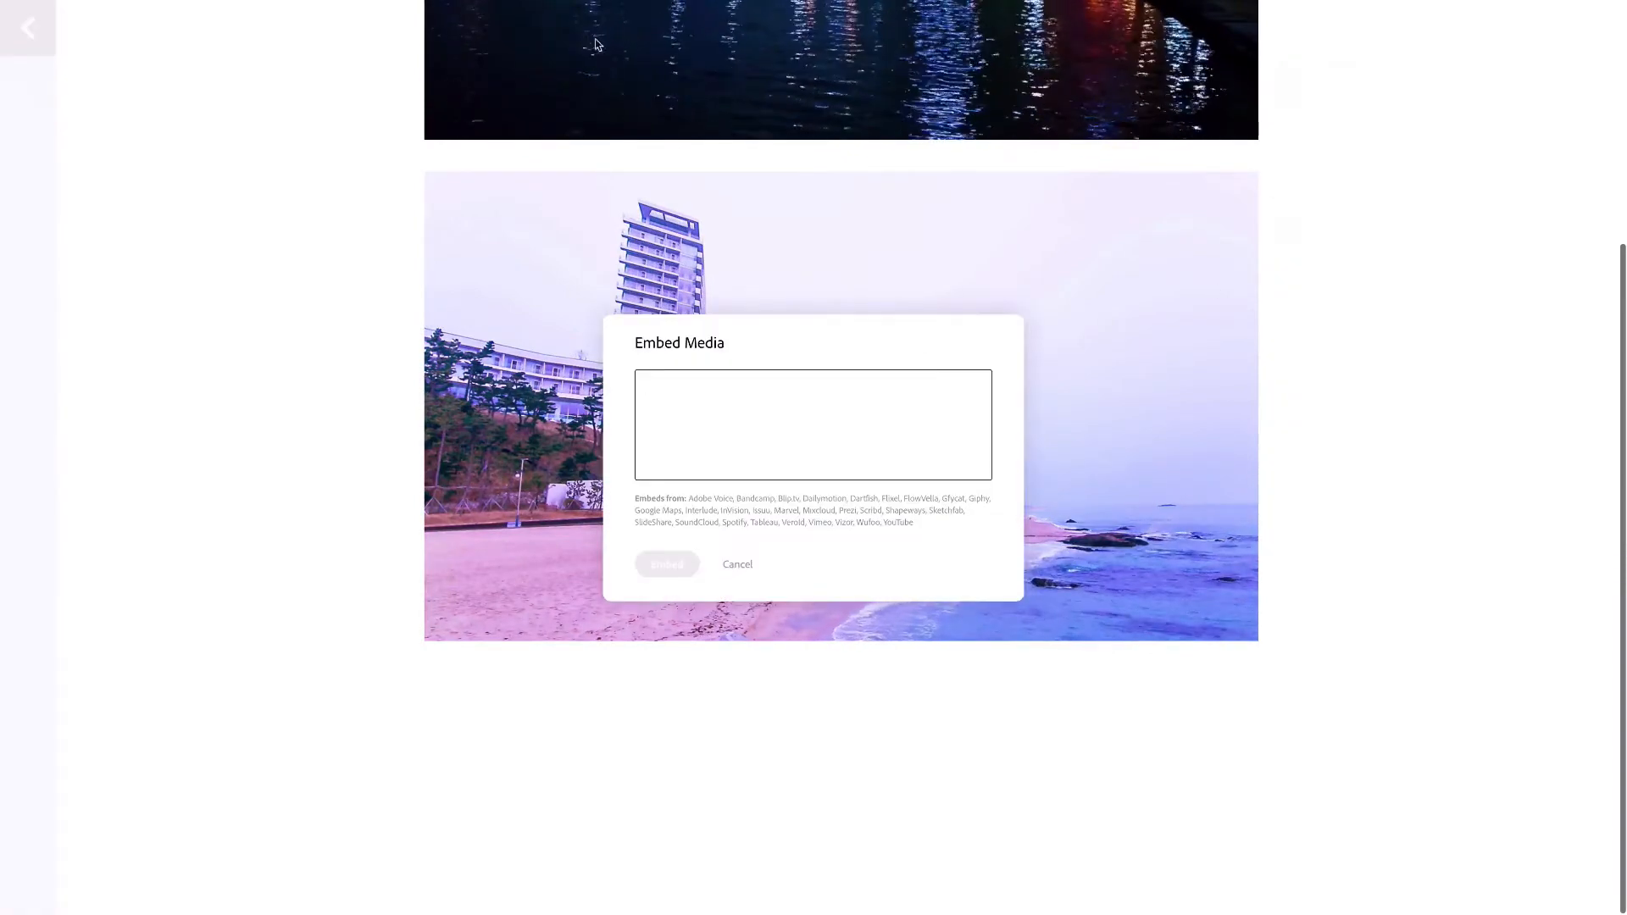
pyautogui.moveTo(606, 6)
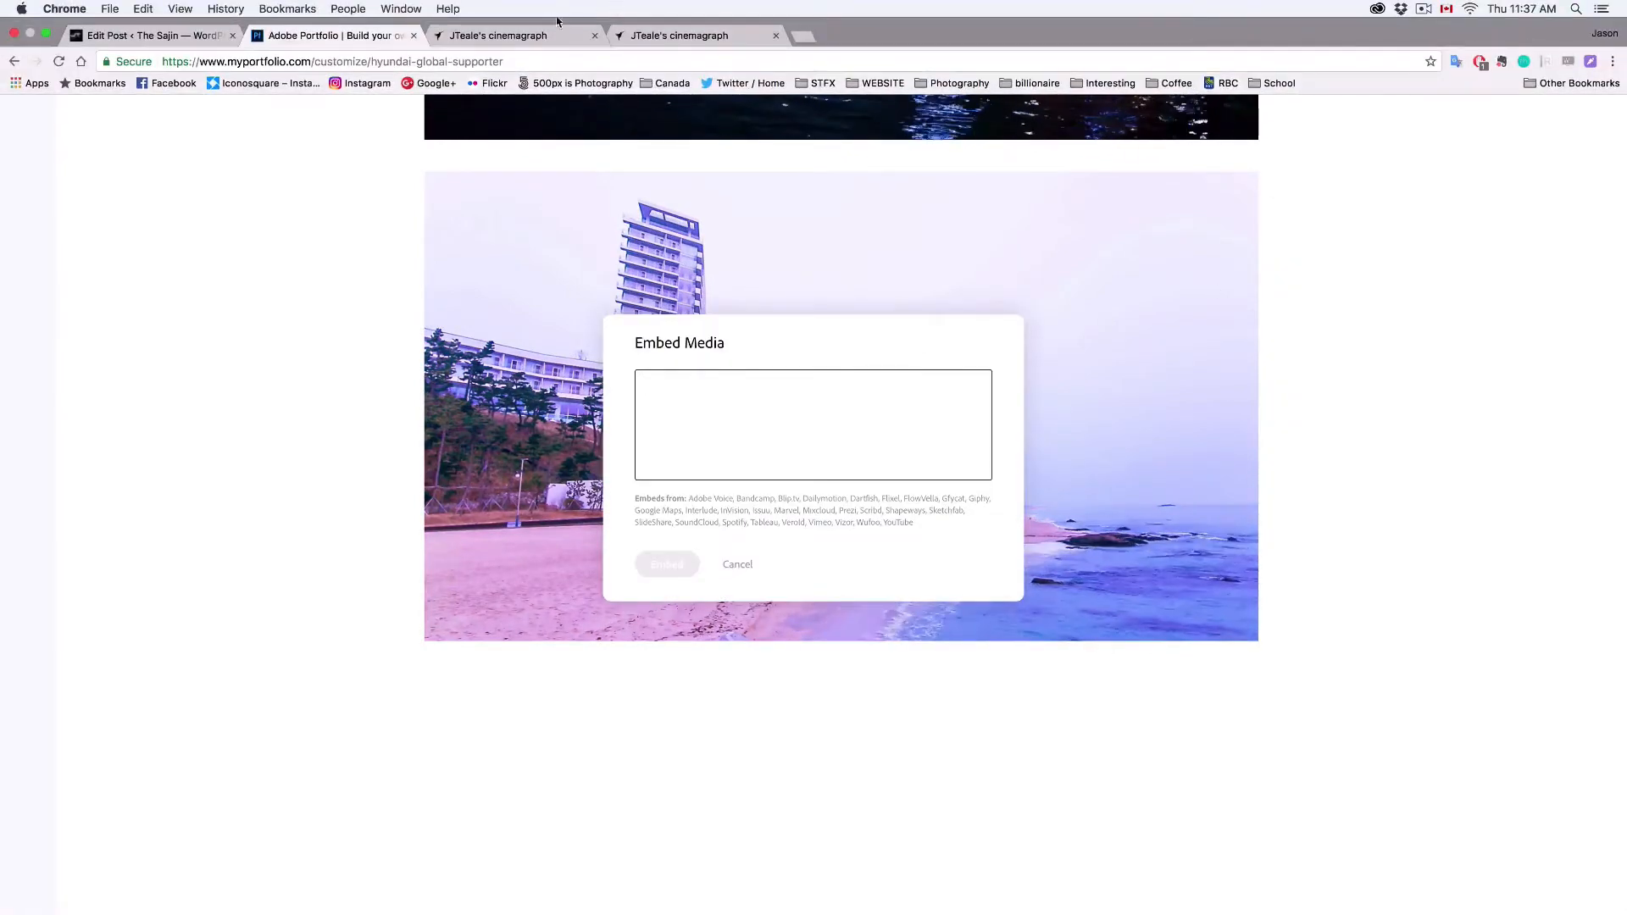
pyautogui.click(517, 35)
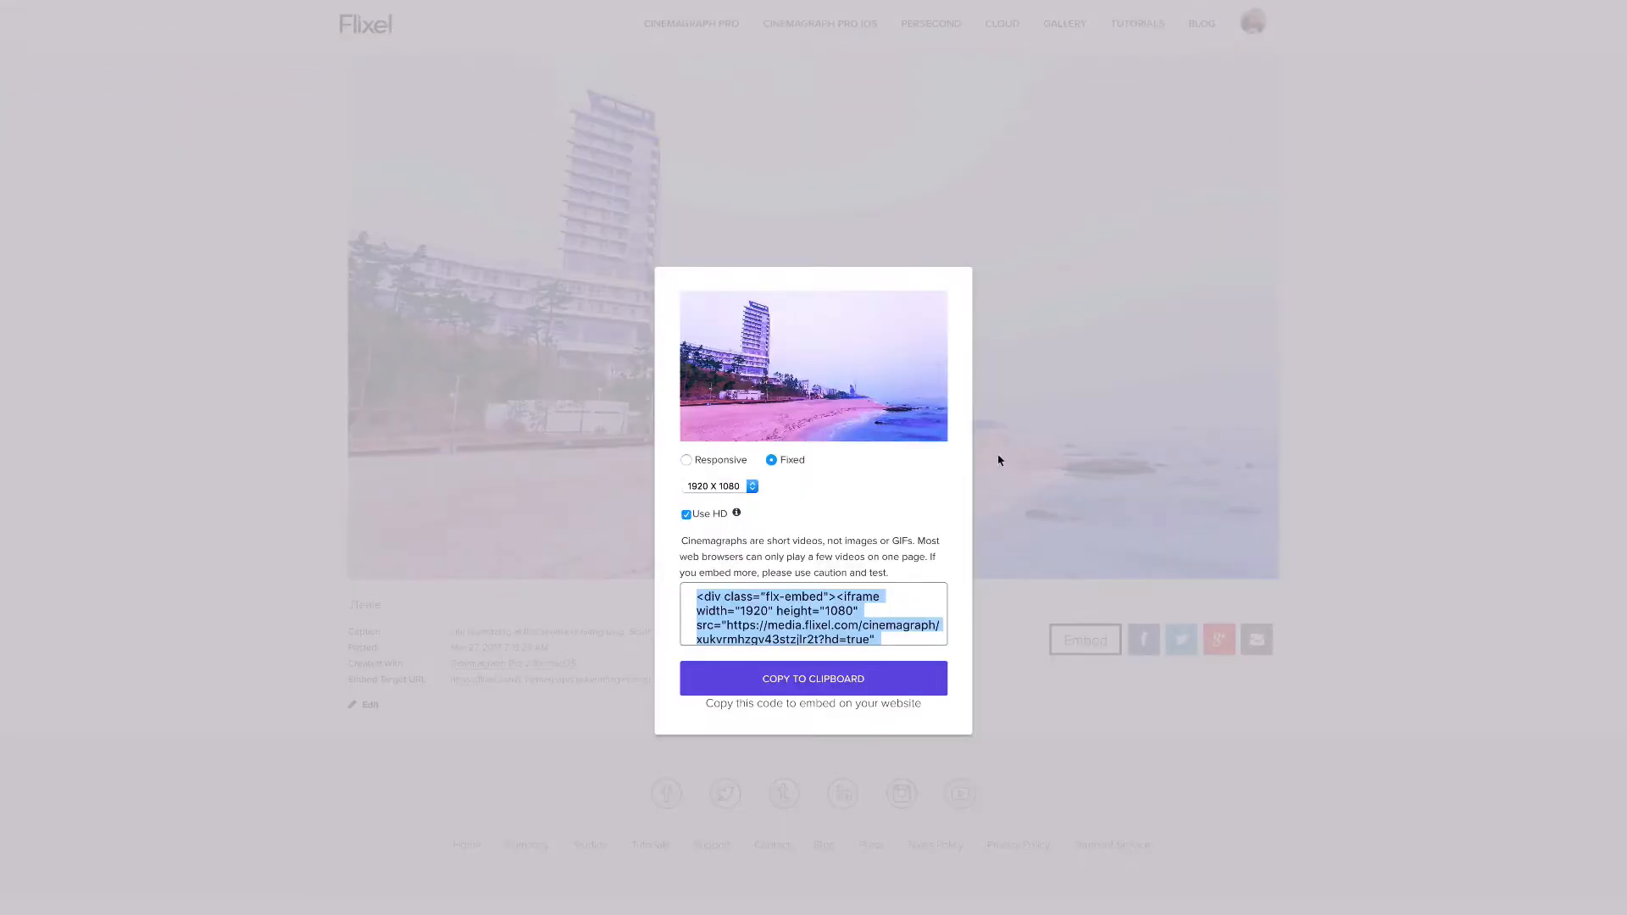
pyautogui.click(301, 406)
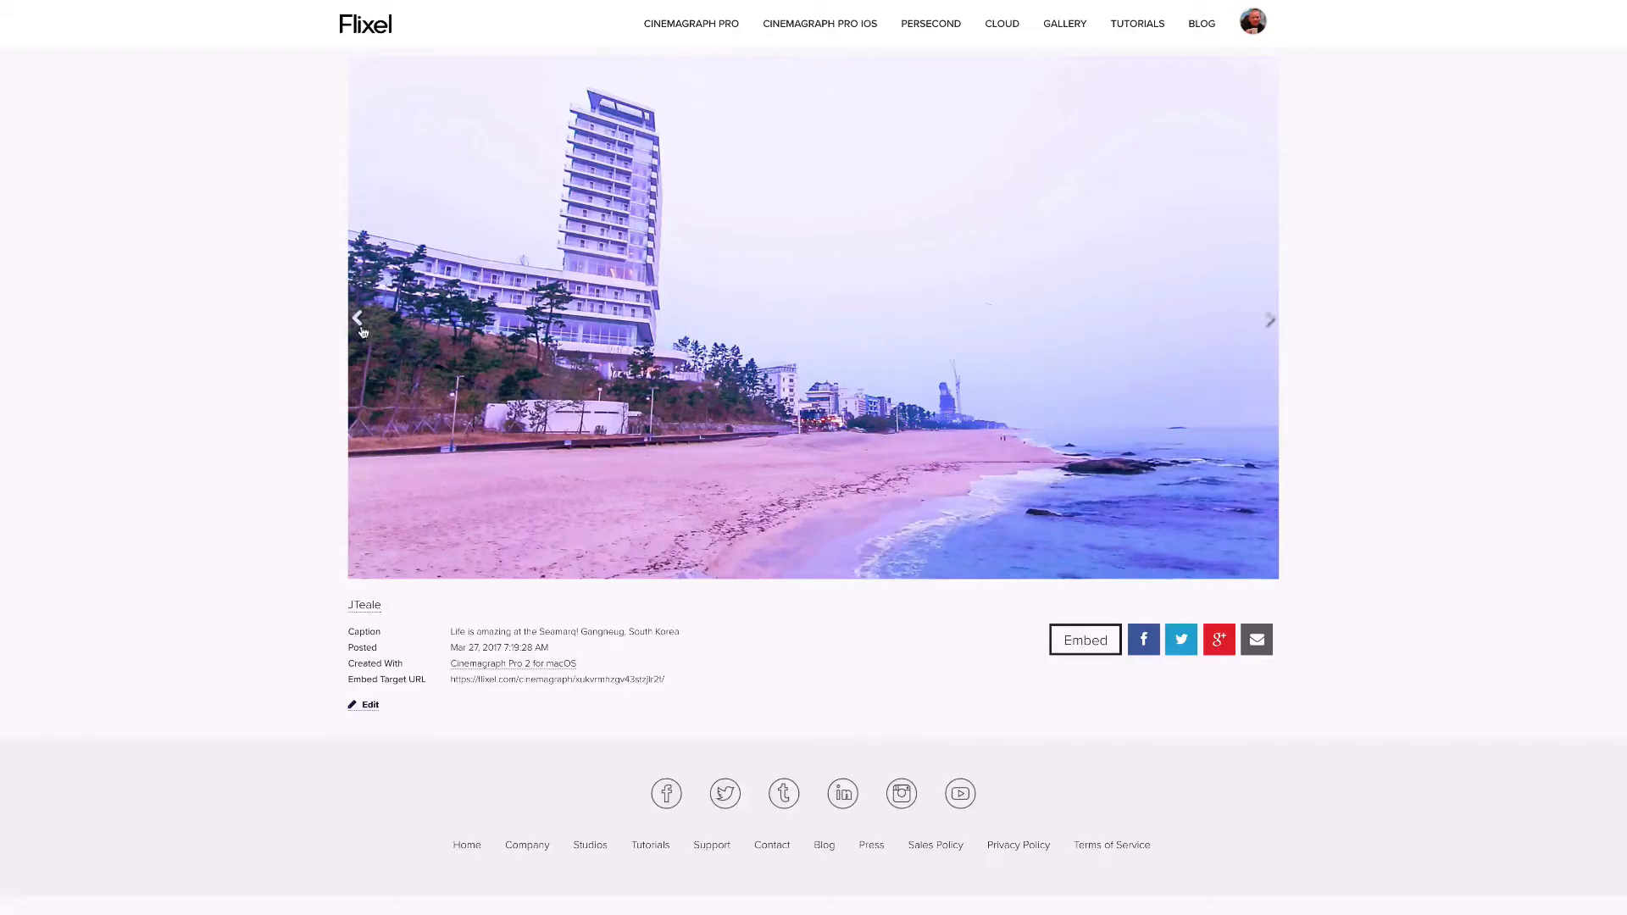
pyautogui.click(359, 320)
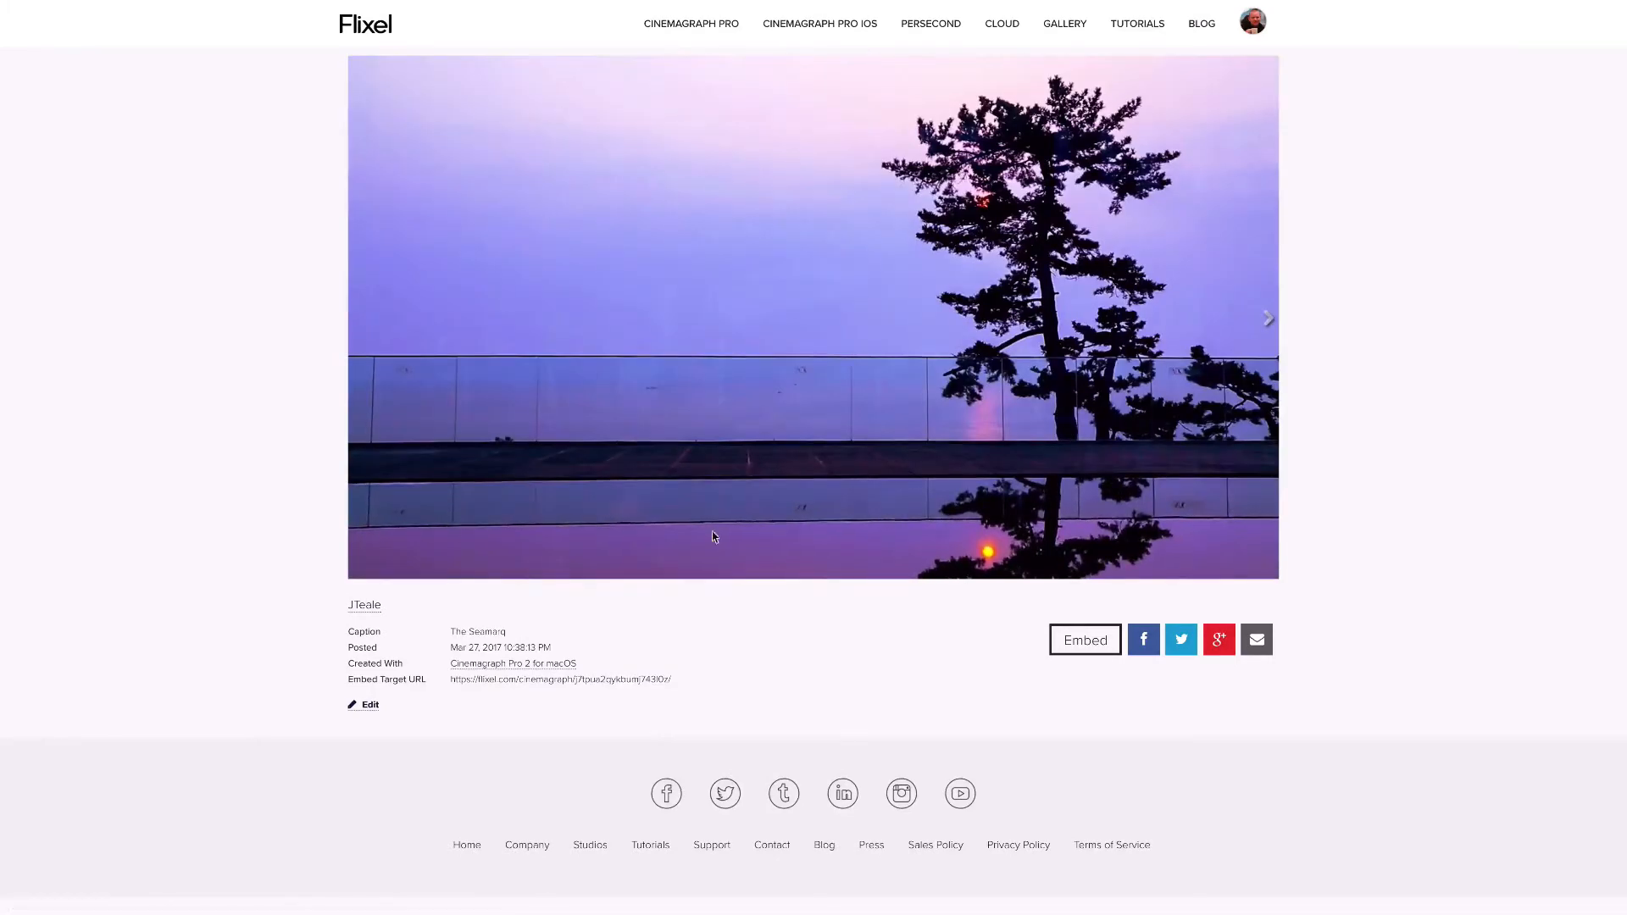
# Copy the pine tree sunset cinemagraph's embed code with a fixed 1902 x 1070 size and HD enabled
pyautogui.click(1059, 635)
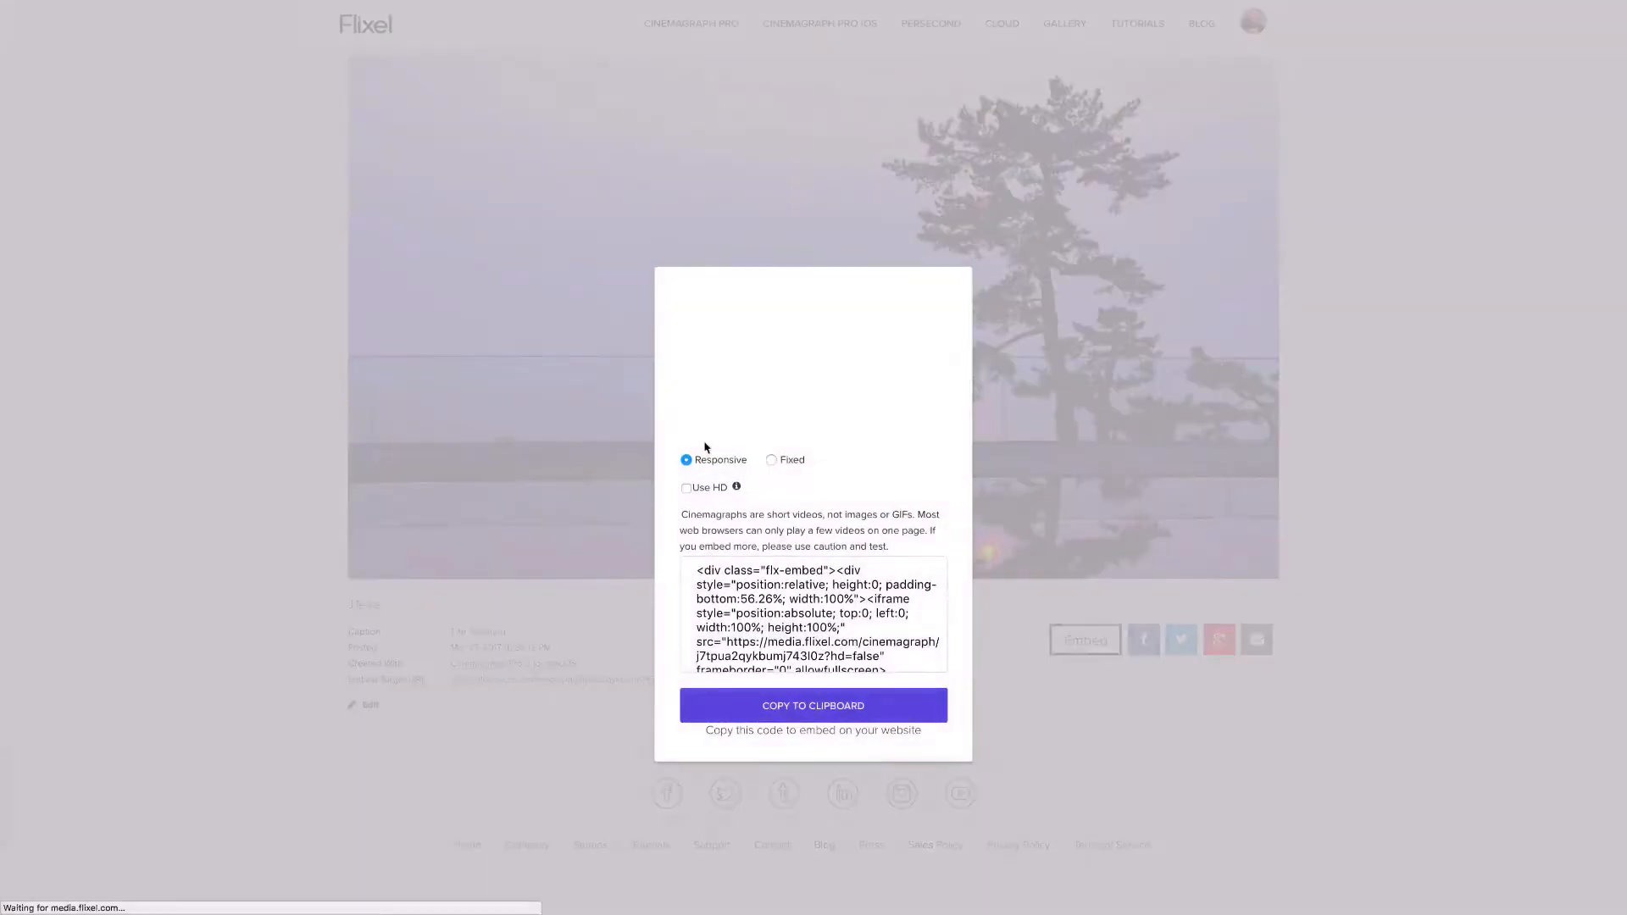
pyautogui.click(771, 460)
pyautogui.click(687, 516)
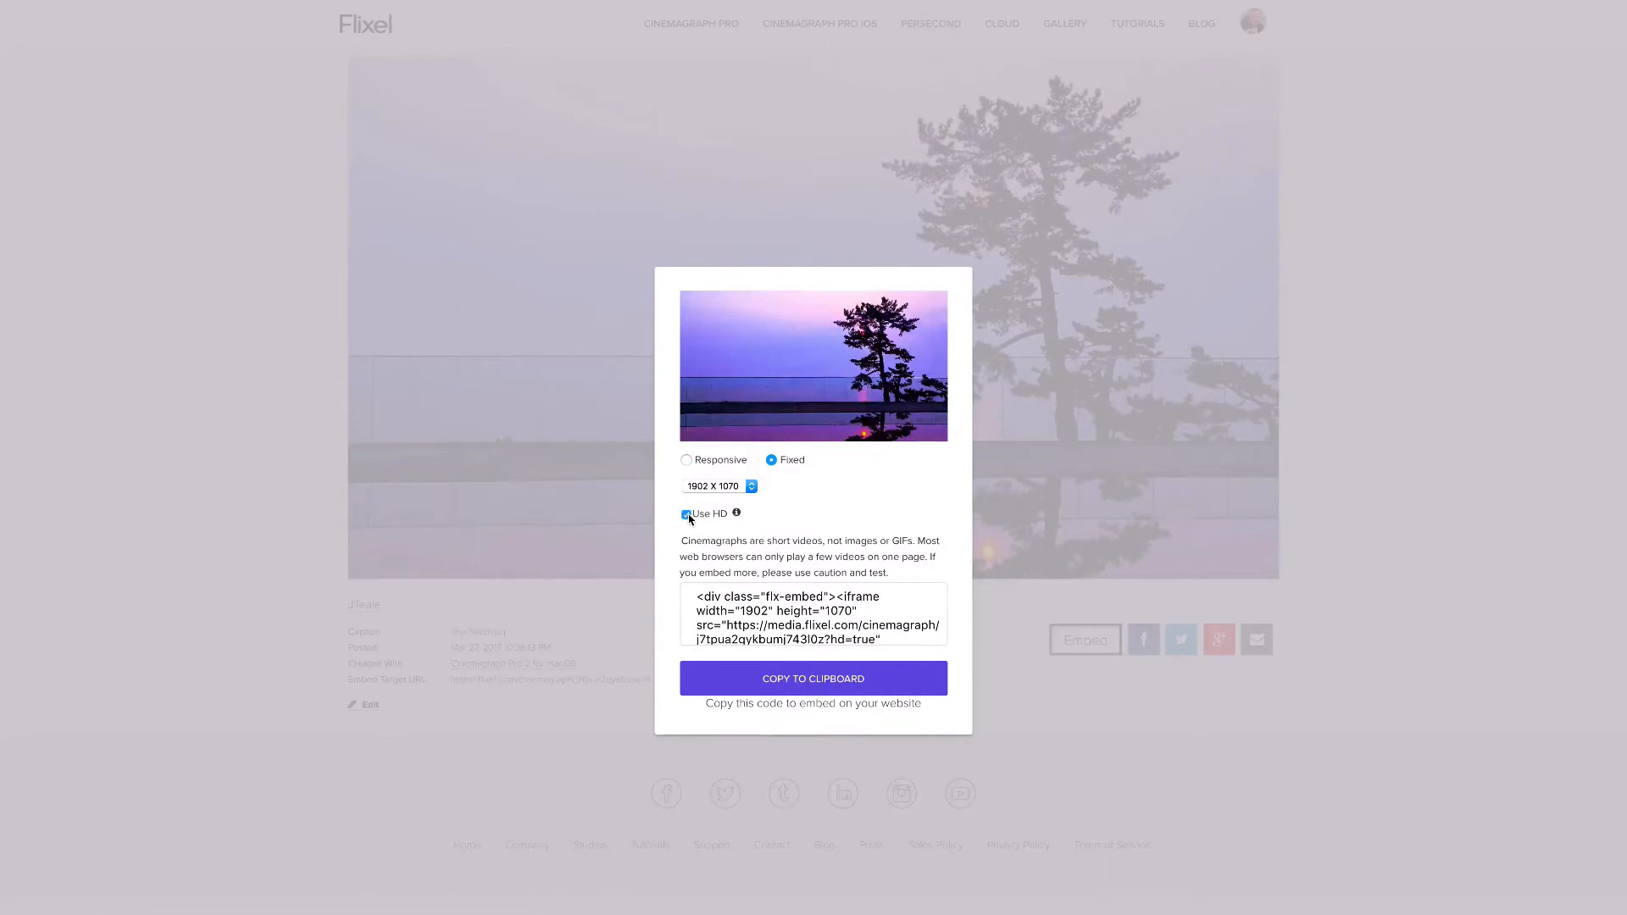
pyautogui.click(806, 683)
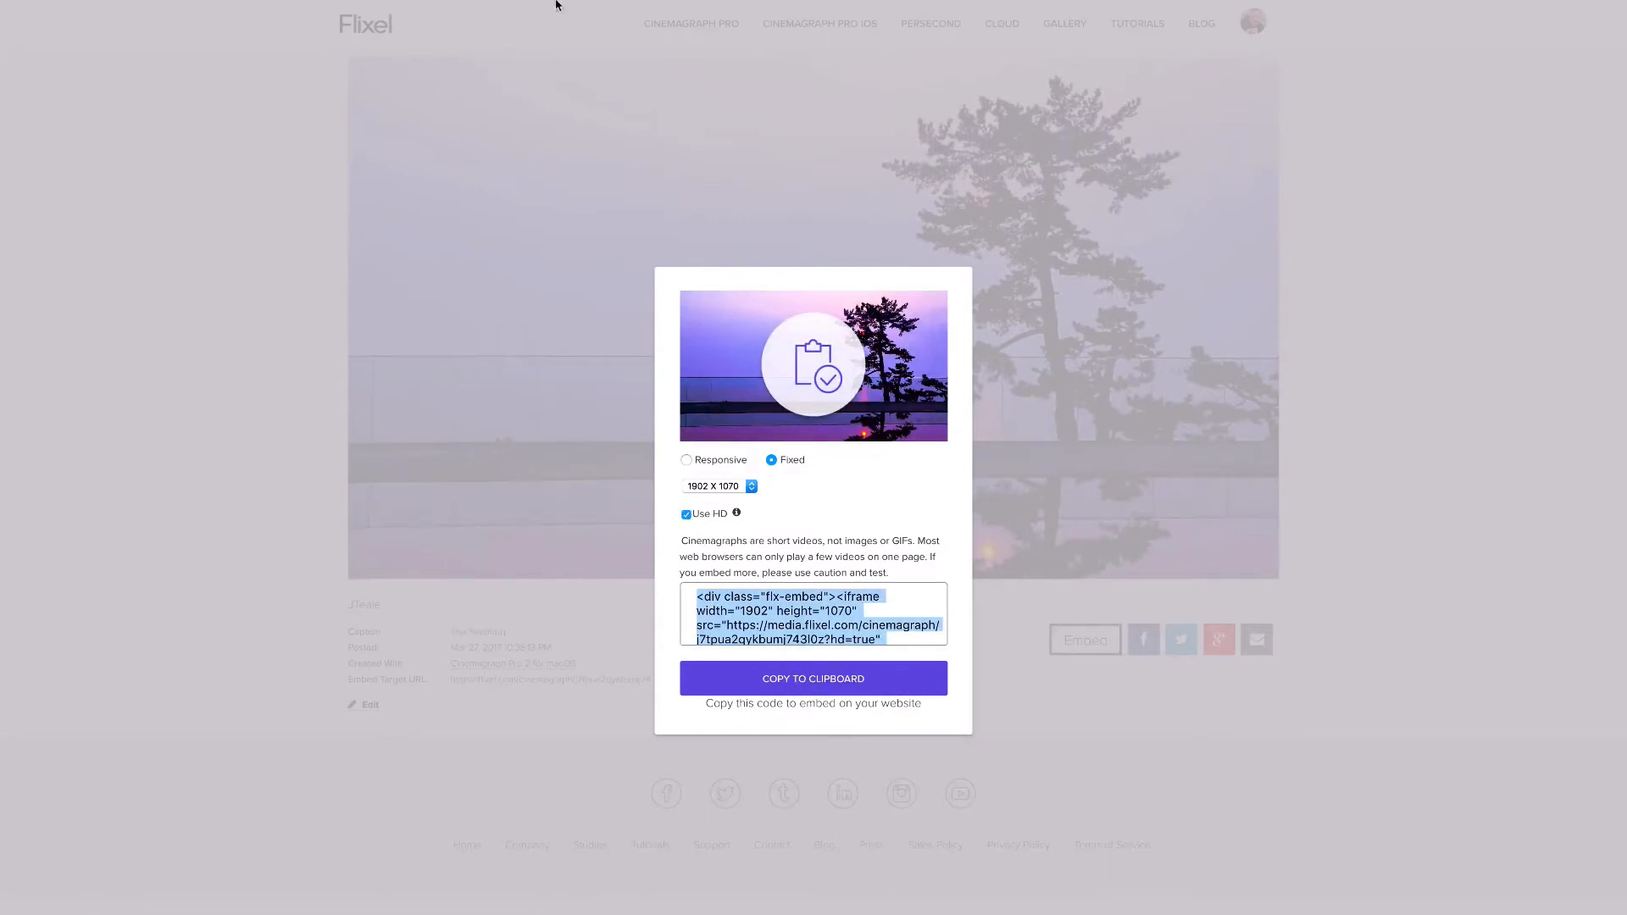
# Switch to Adobe Portfolio and embed the copied pine tree sunset cinemagraph code below the beachfront hotel cinemagraph
pyautogui.moveTo(521, 5)
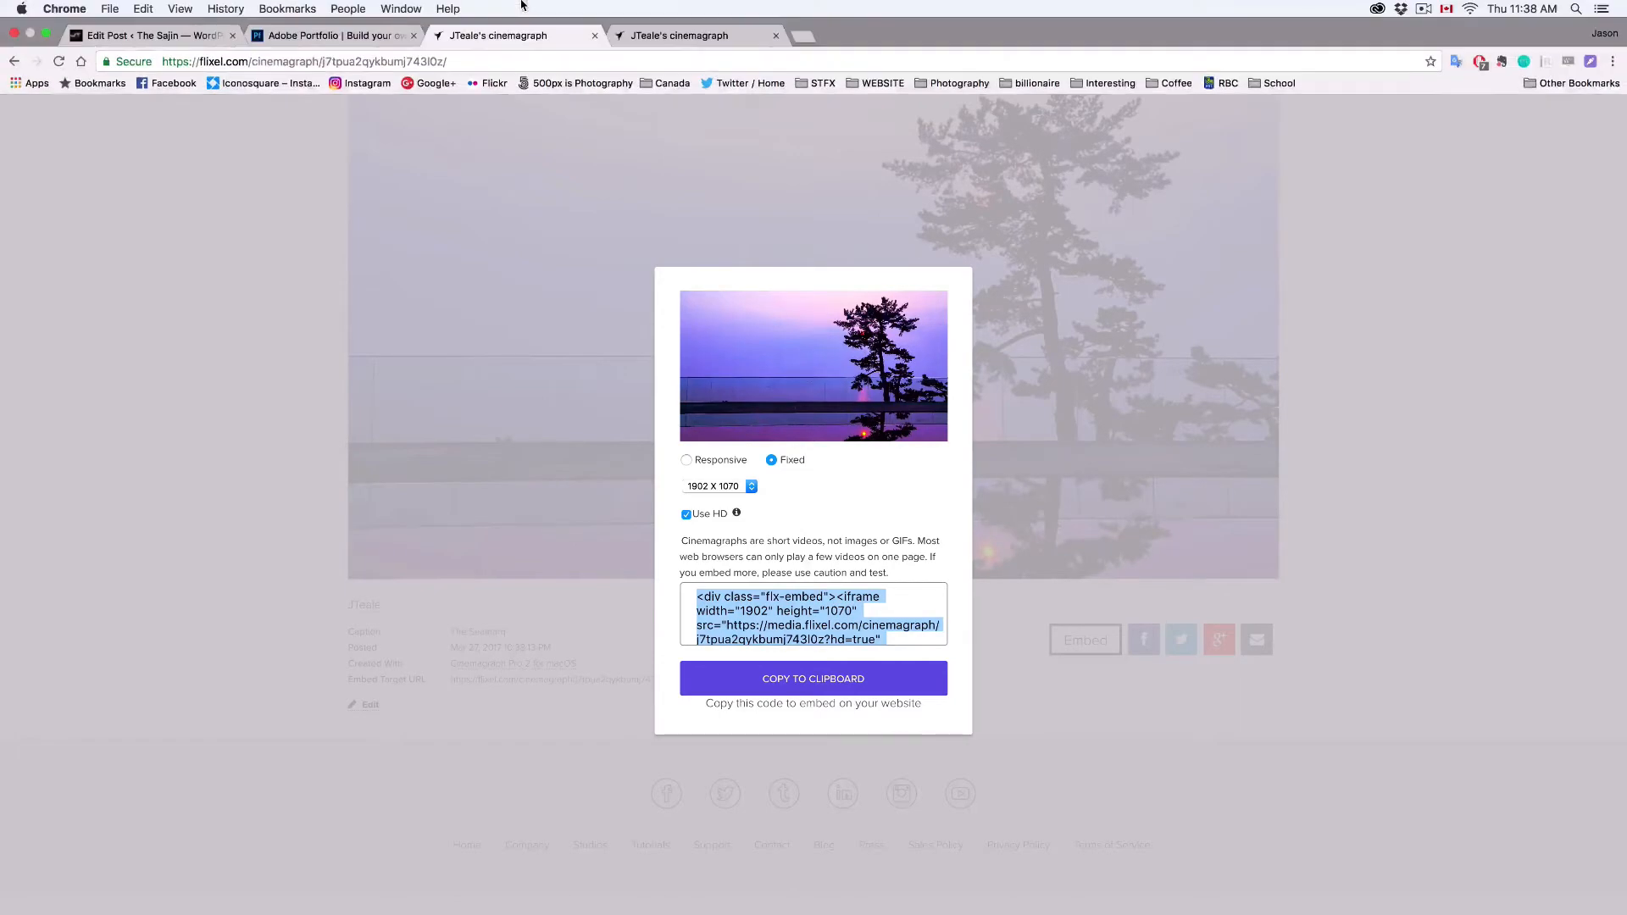
pyautogui.click(365, 36)
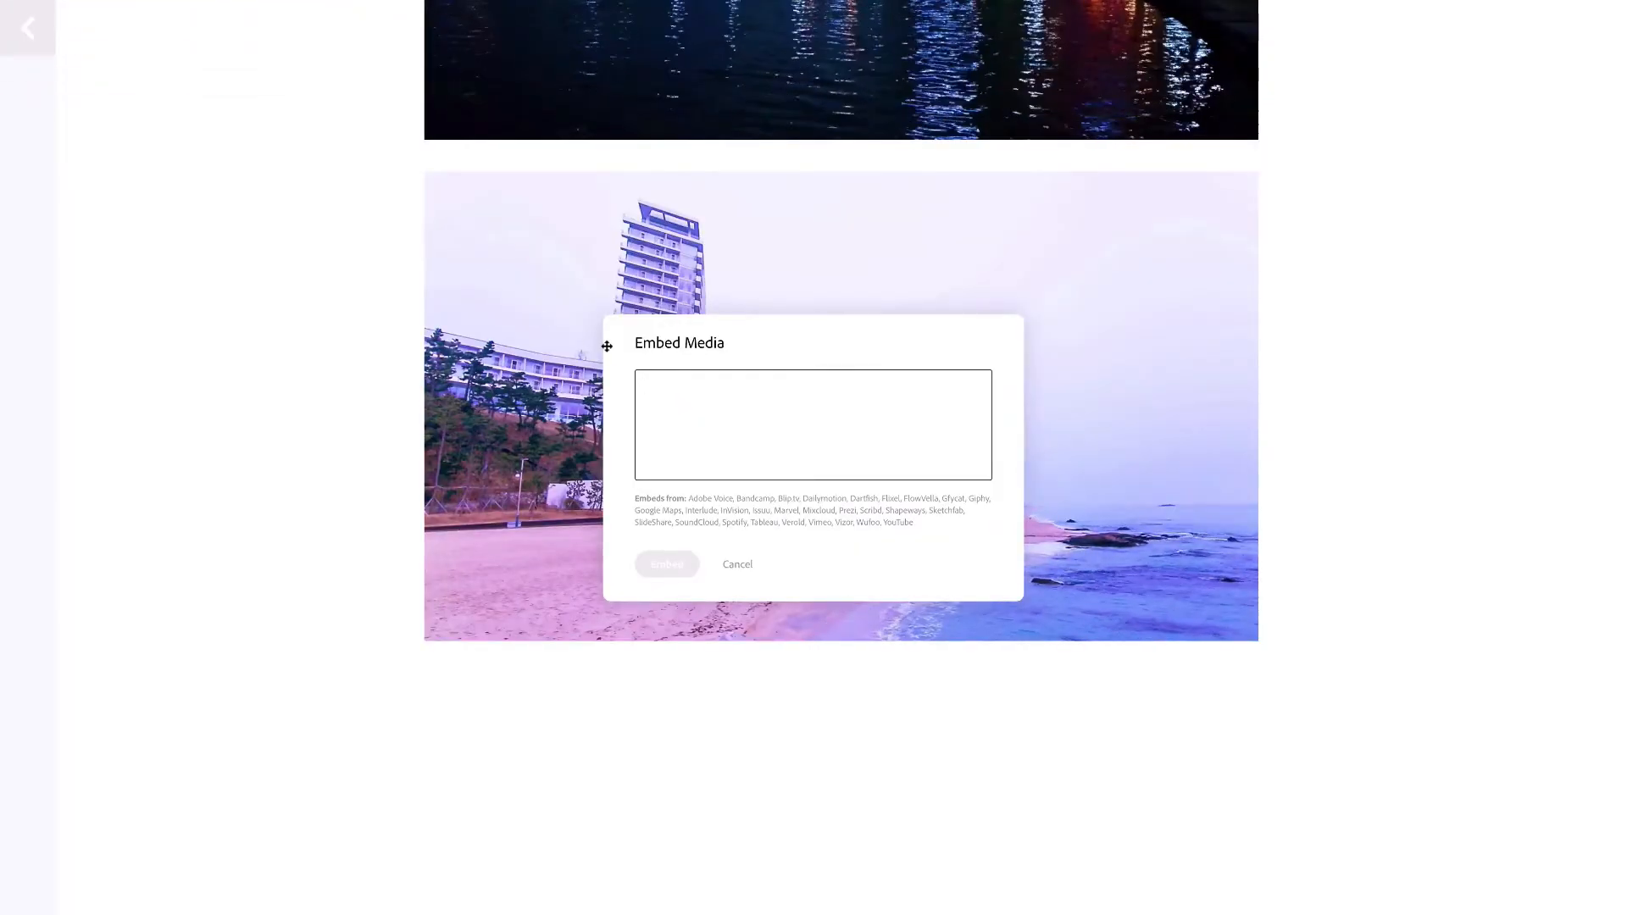
pyautogui.hotkey('ctrl', 'v')
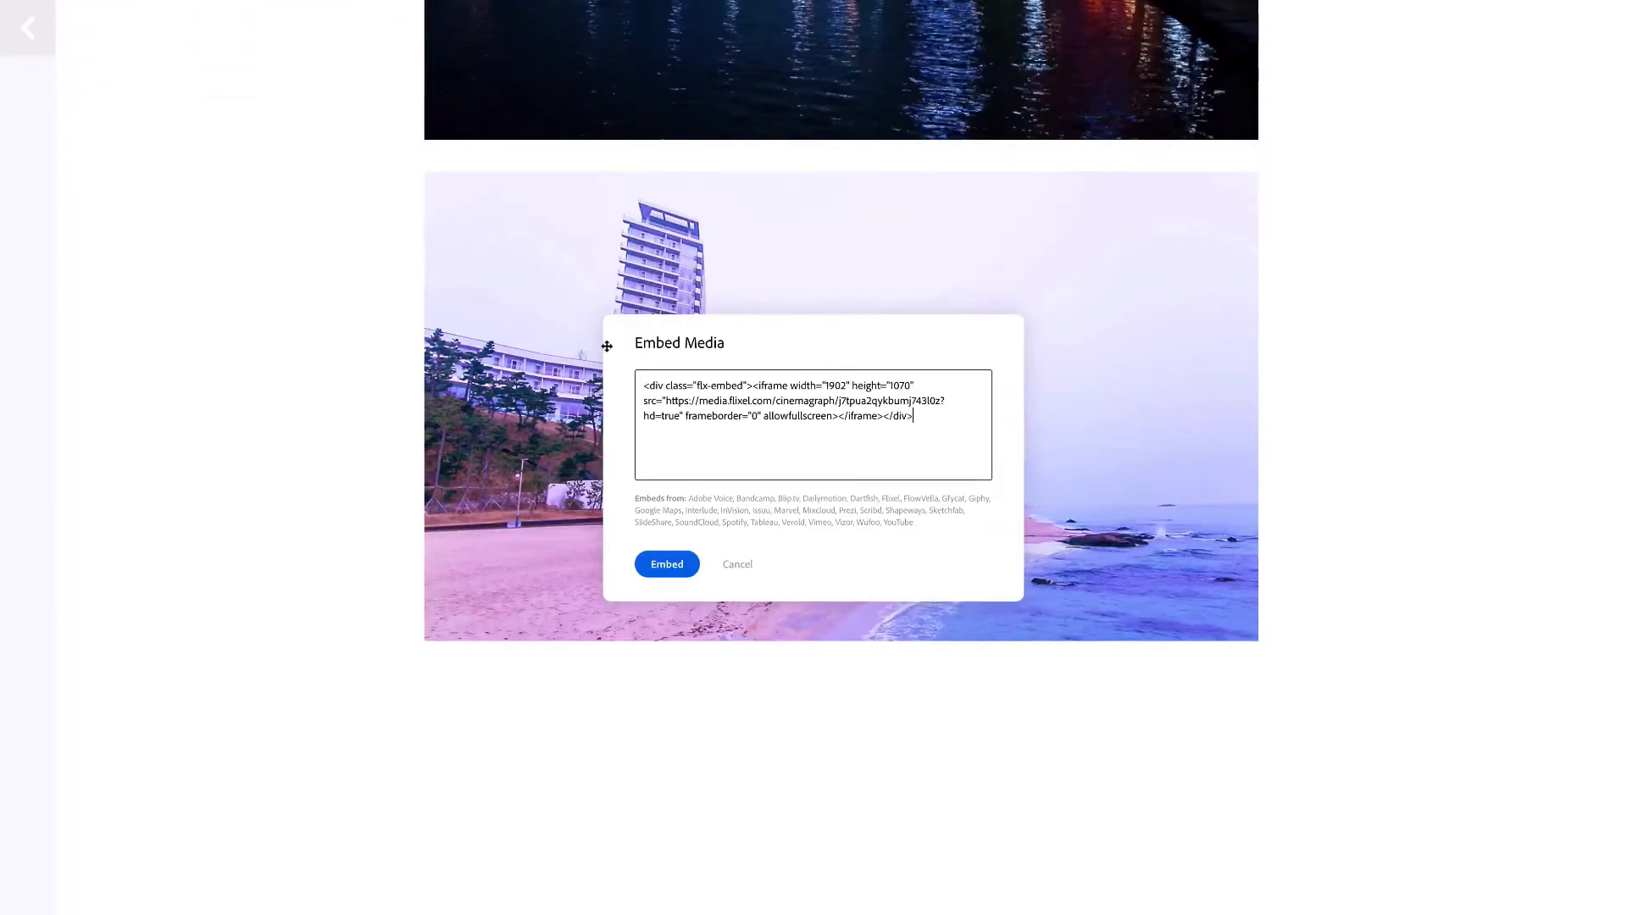
pyautogui.click(668, 564)
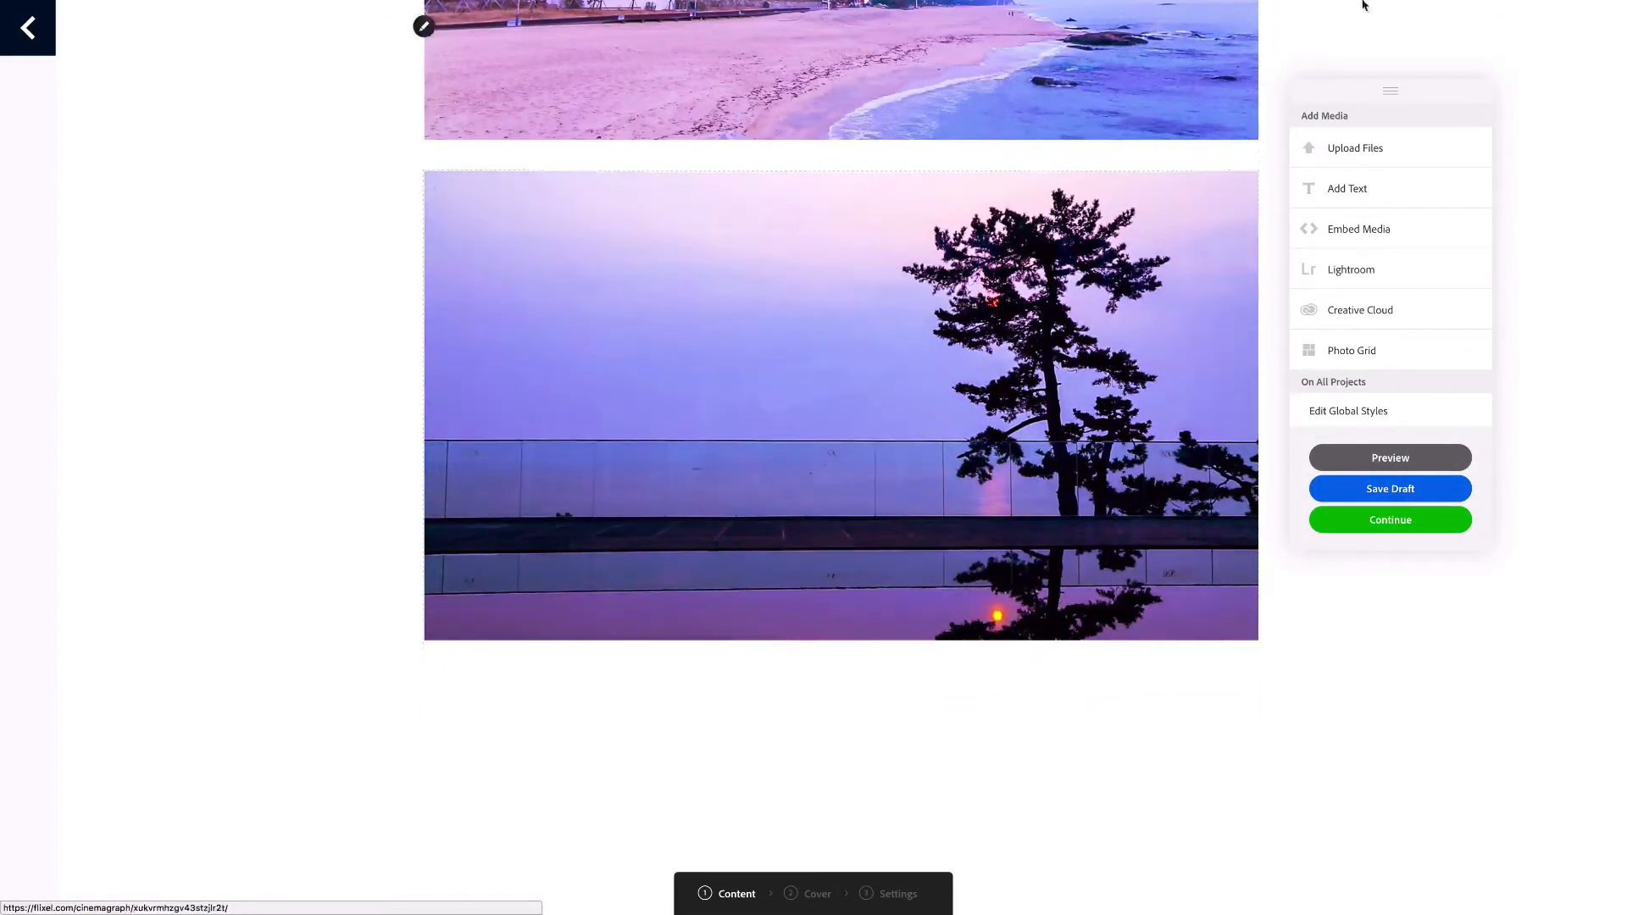
# Preview the project page in the desktop layout and look through all three embedded cinemagraphs
pyautogui.click(1389, 459)
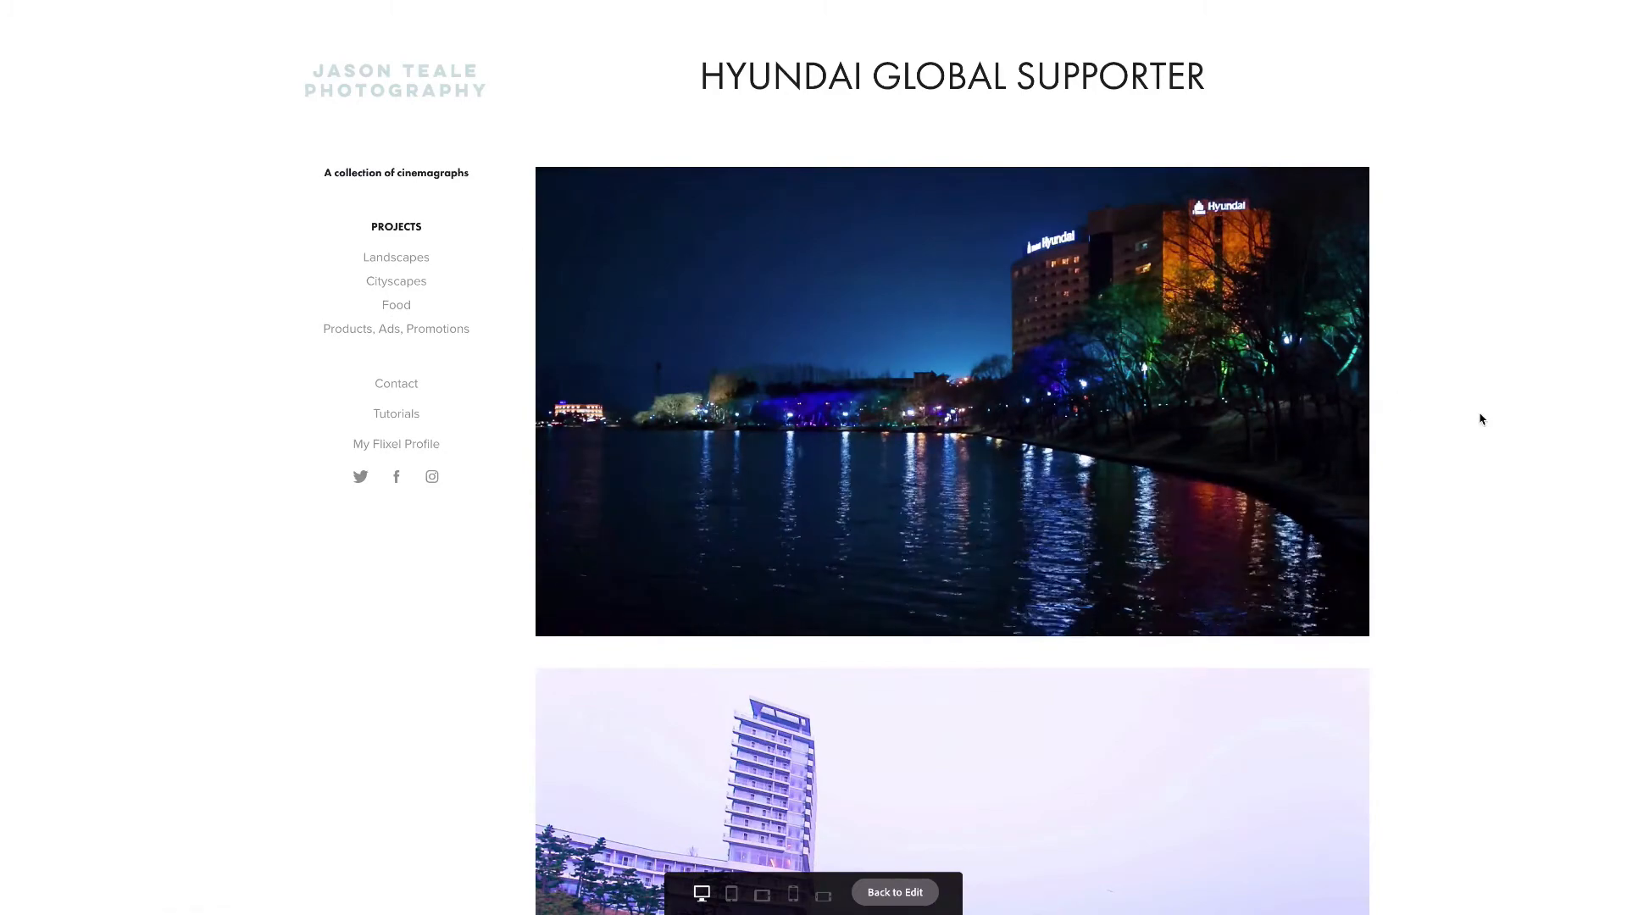
pyautogui.scroll(-2, 1481, 419)
pyautogui.scroll(-2, 1481, 418)
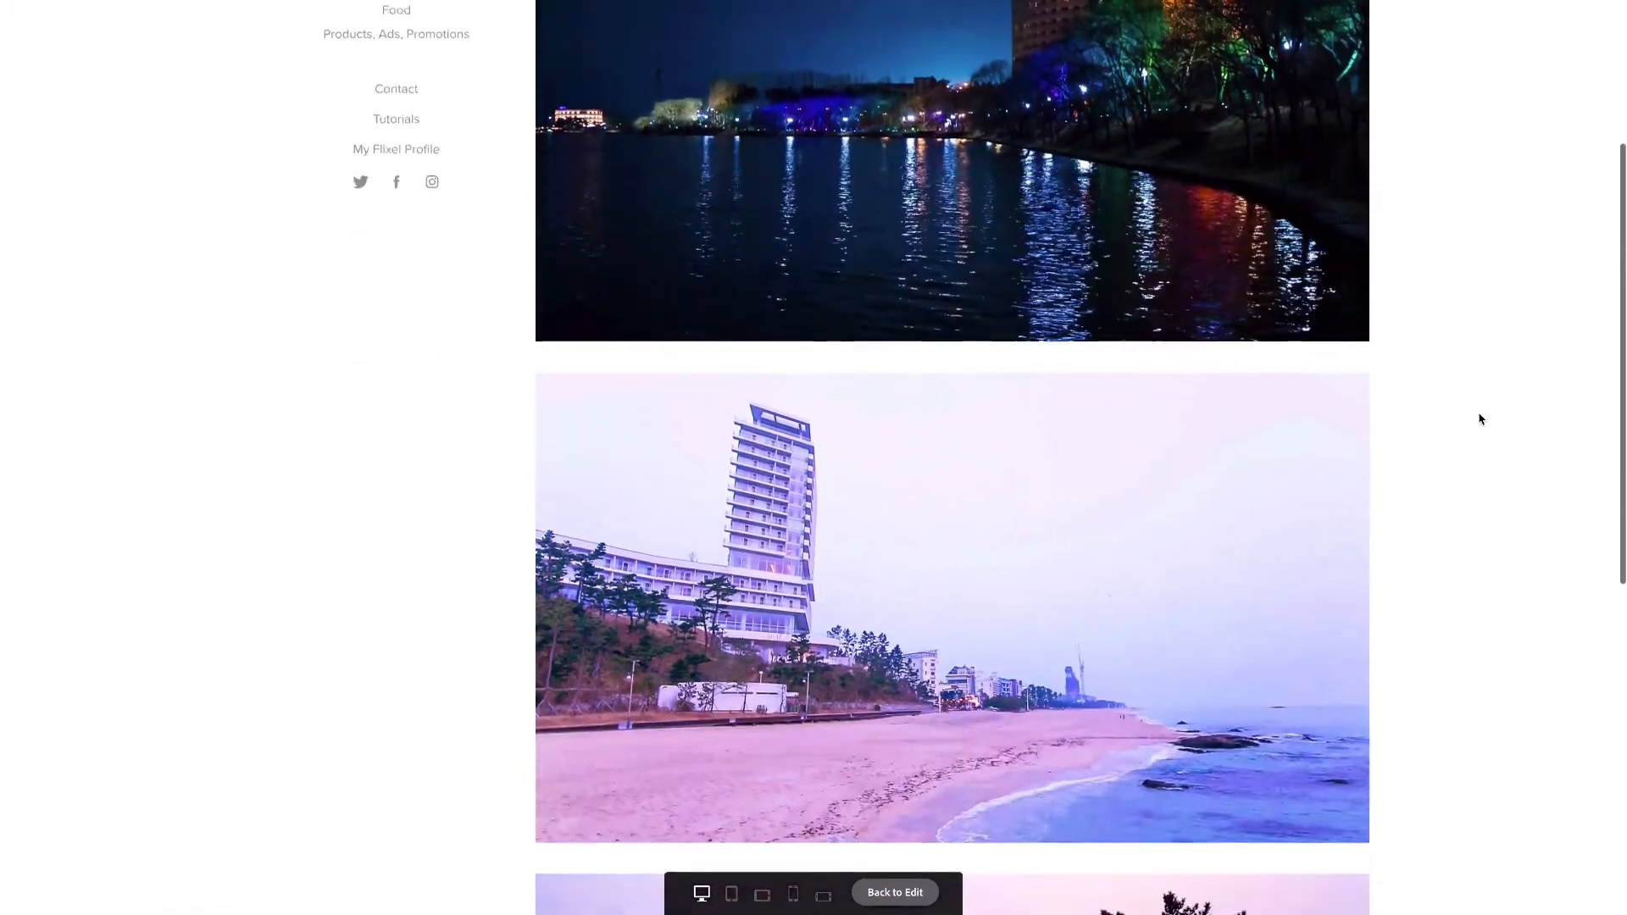
pyautogui.scroll(-1, 1481, 418)
pyautogui.scroll(-5, 1481, 419)
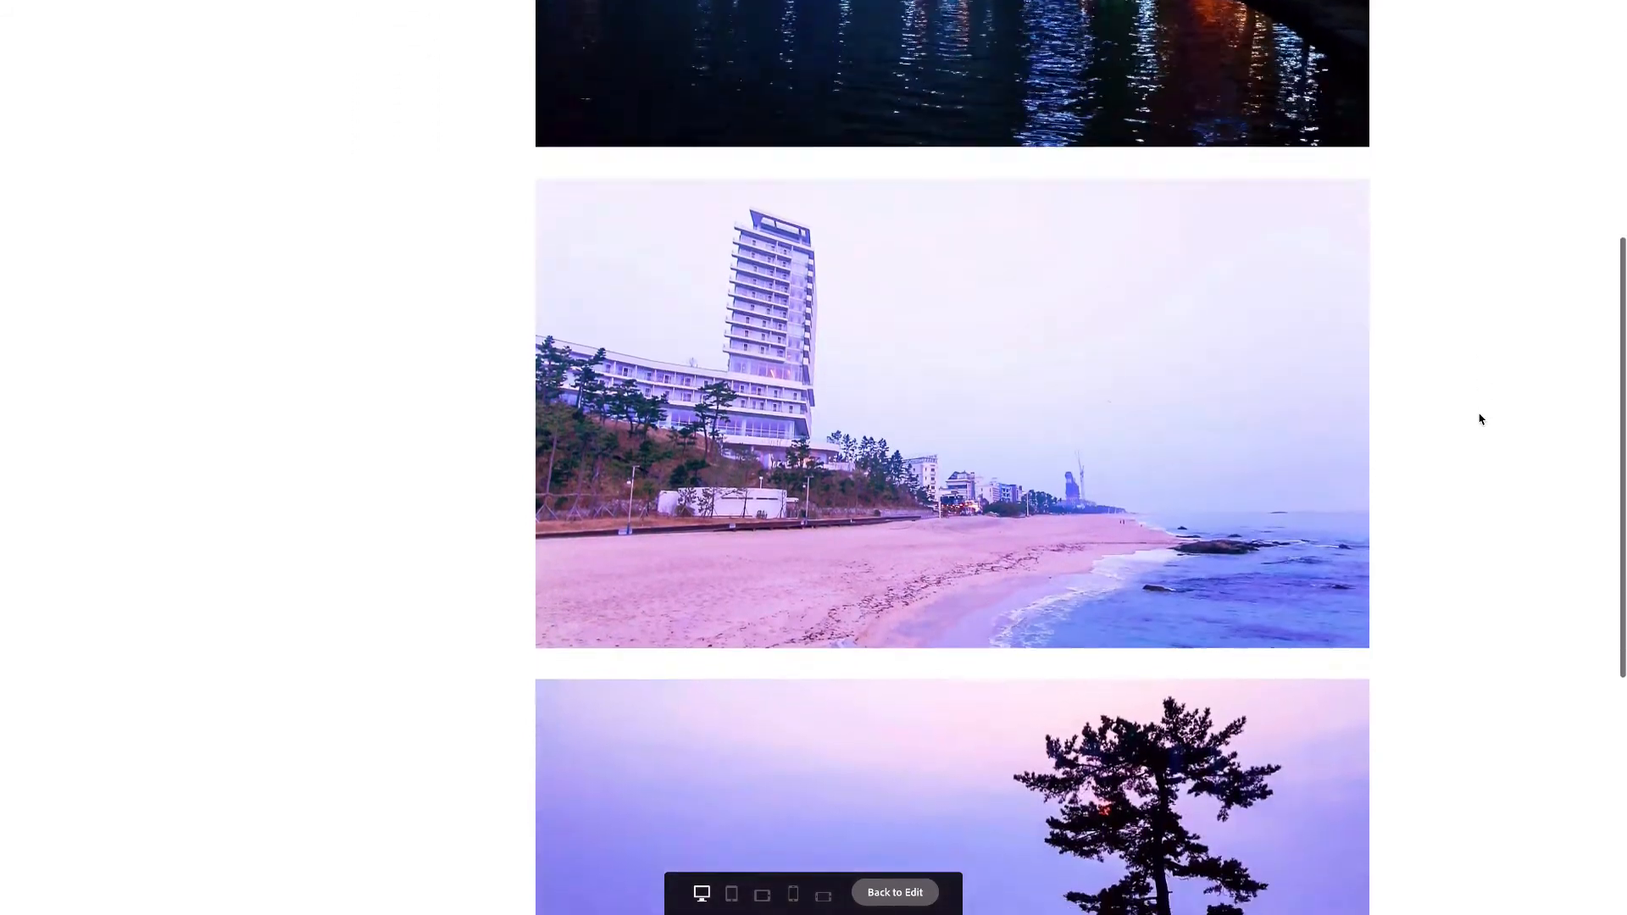
pyautogui.scroll(-2, 1481, 419)
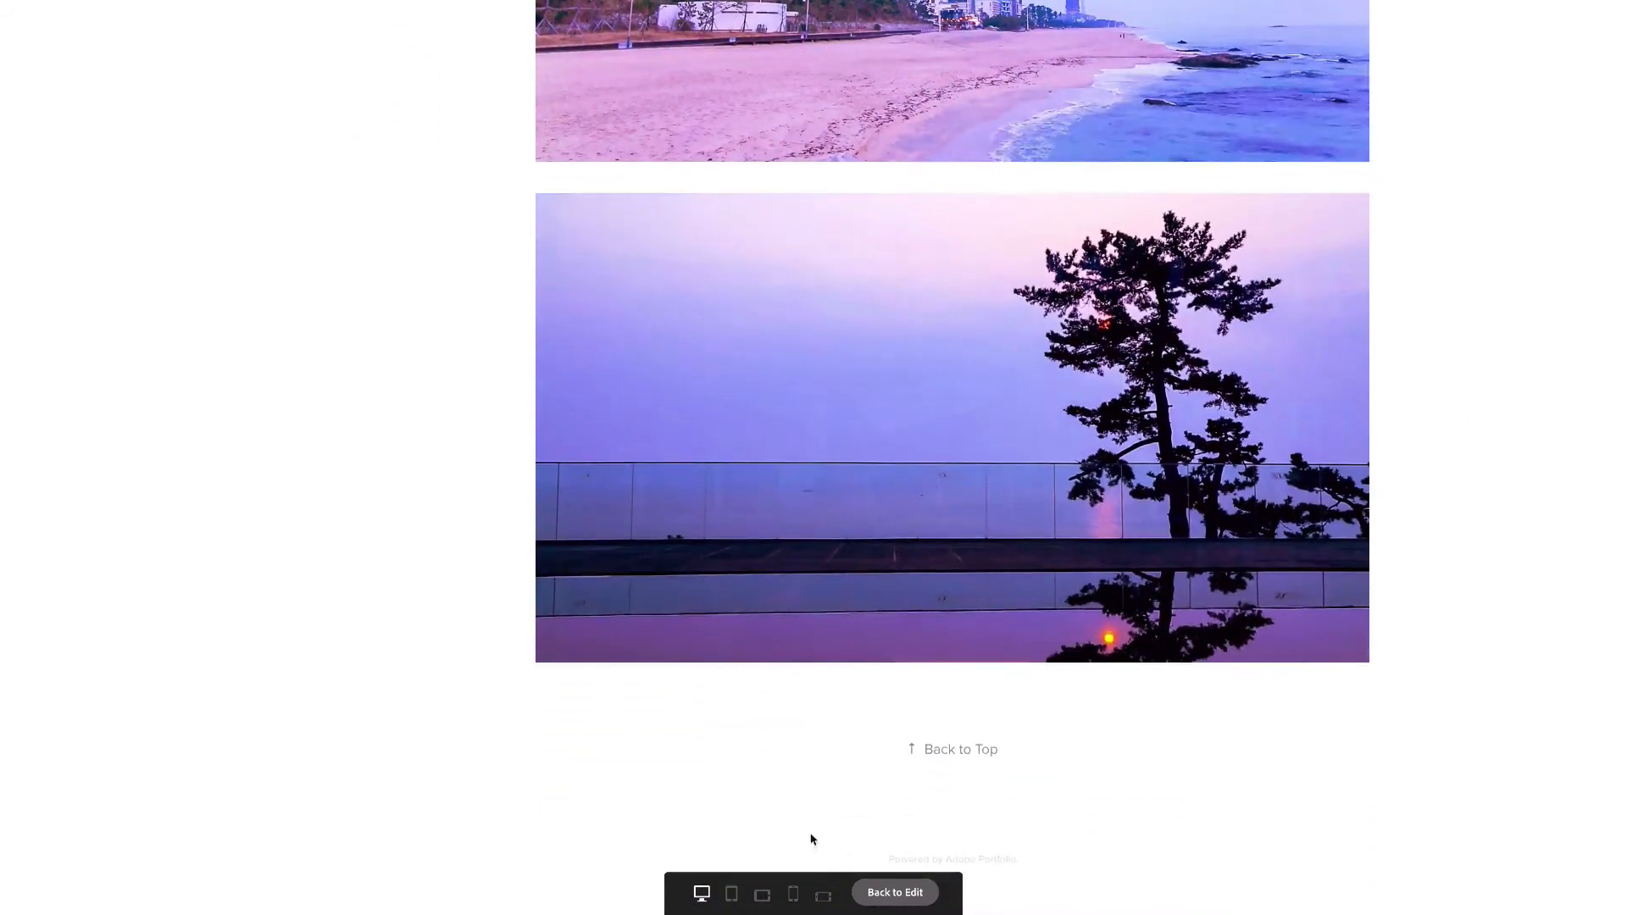
# Check the preview in the portrait and landscape tablet and phone layouts, restore the desktop layout and return to editing
pyautogui.click(733, 905)
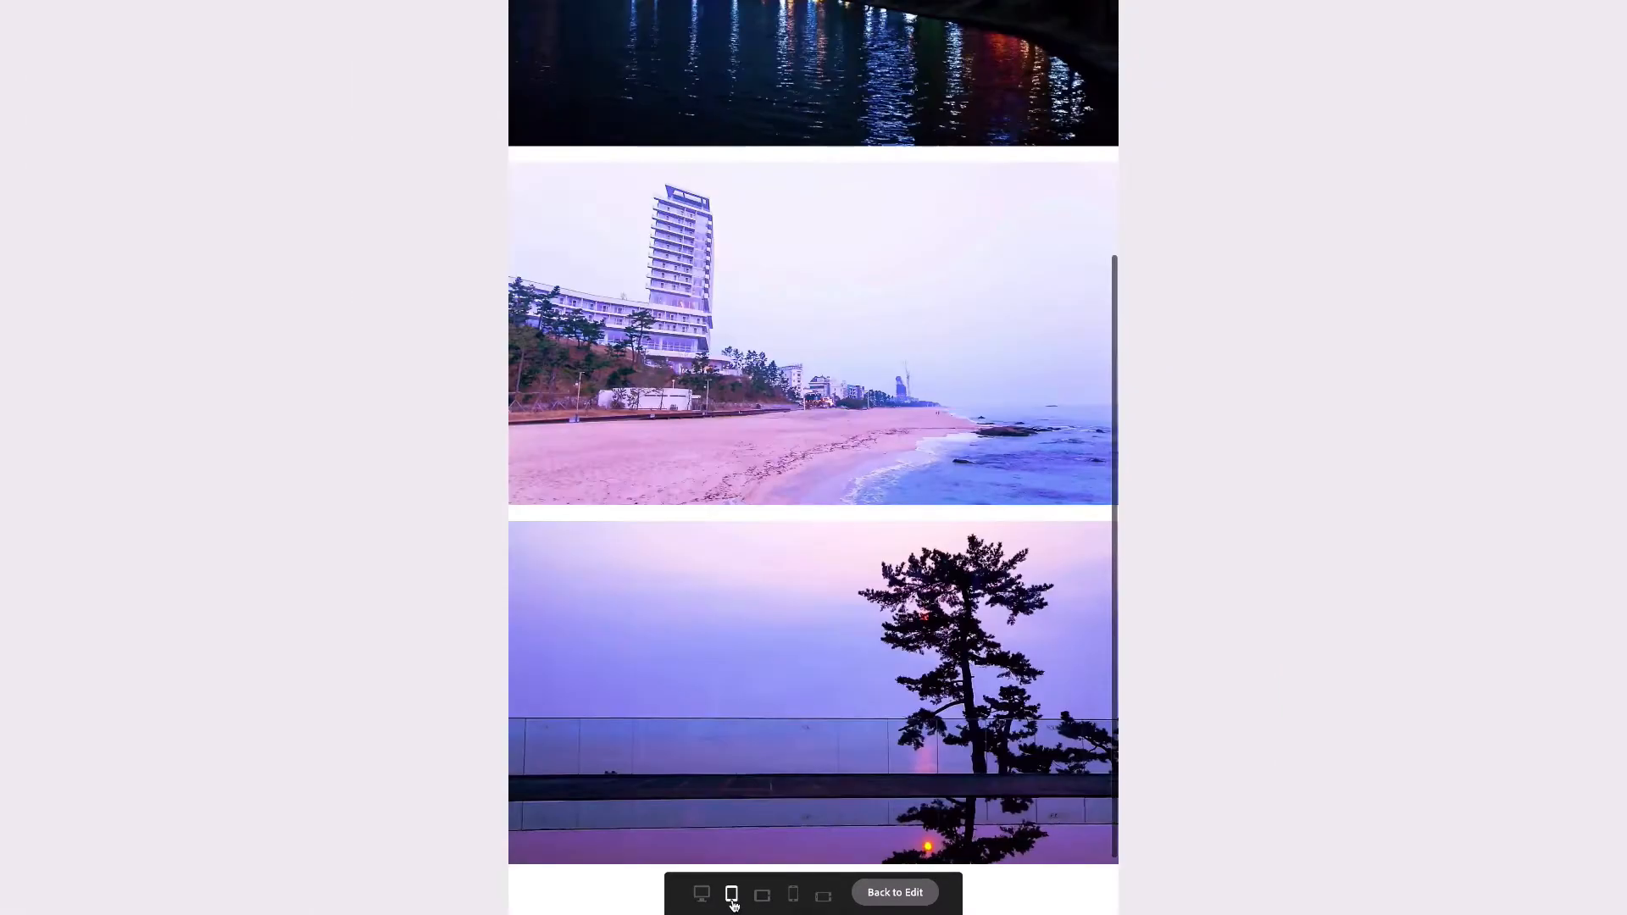
pyautogui.click(758, 904)
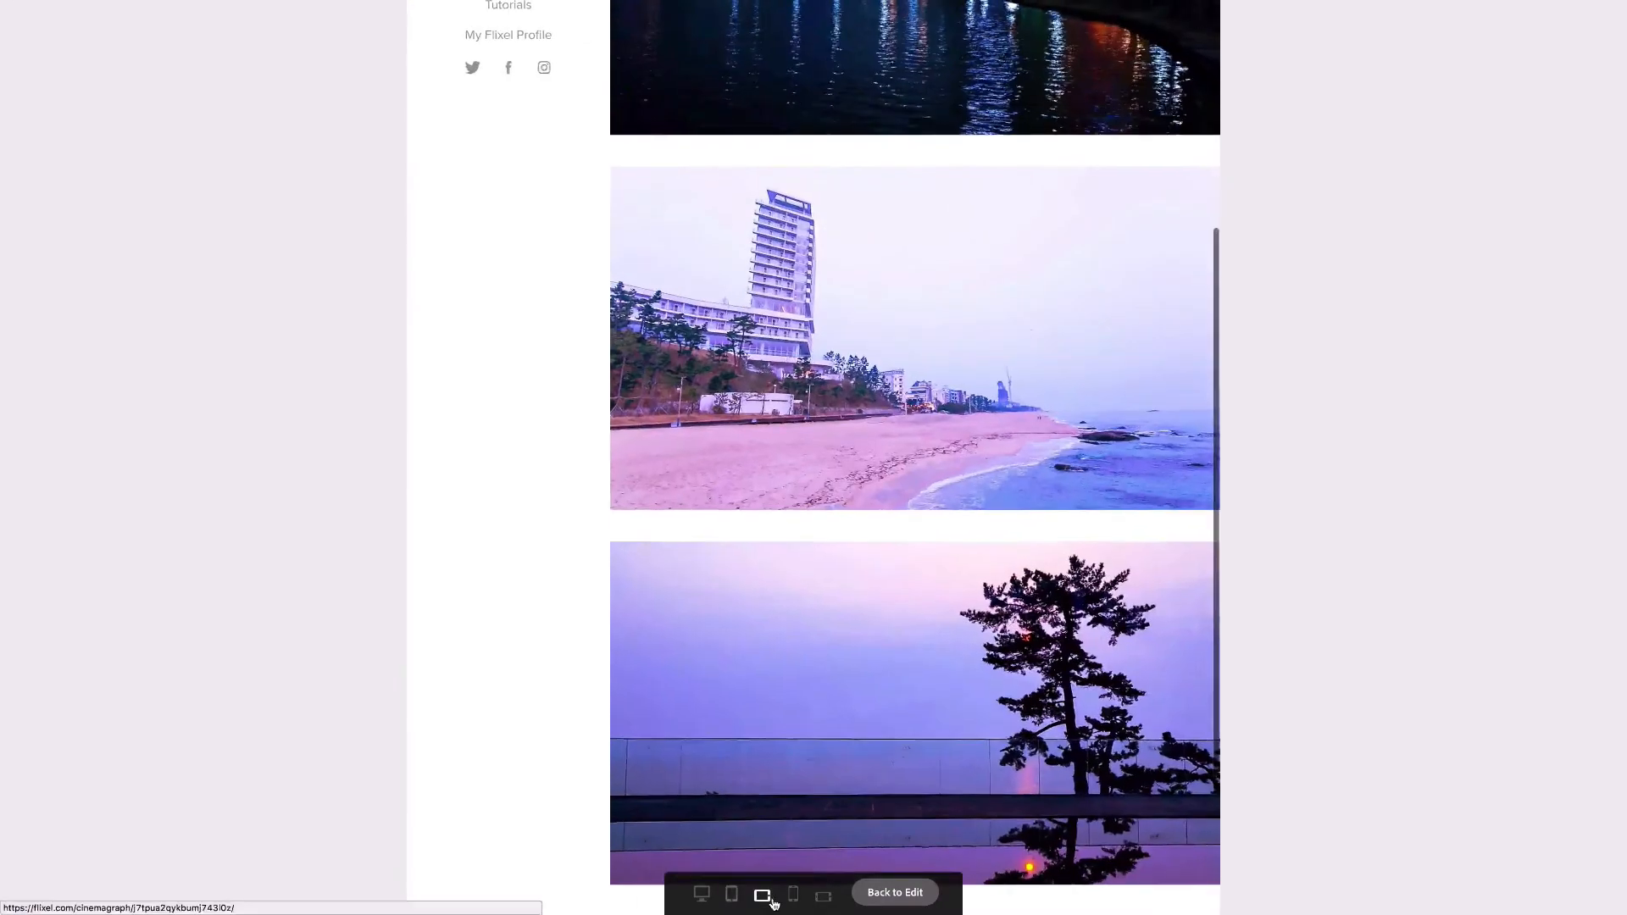
pyautogui.click(794, 898)
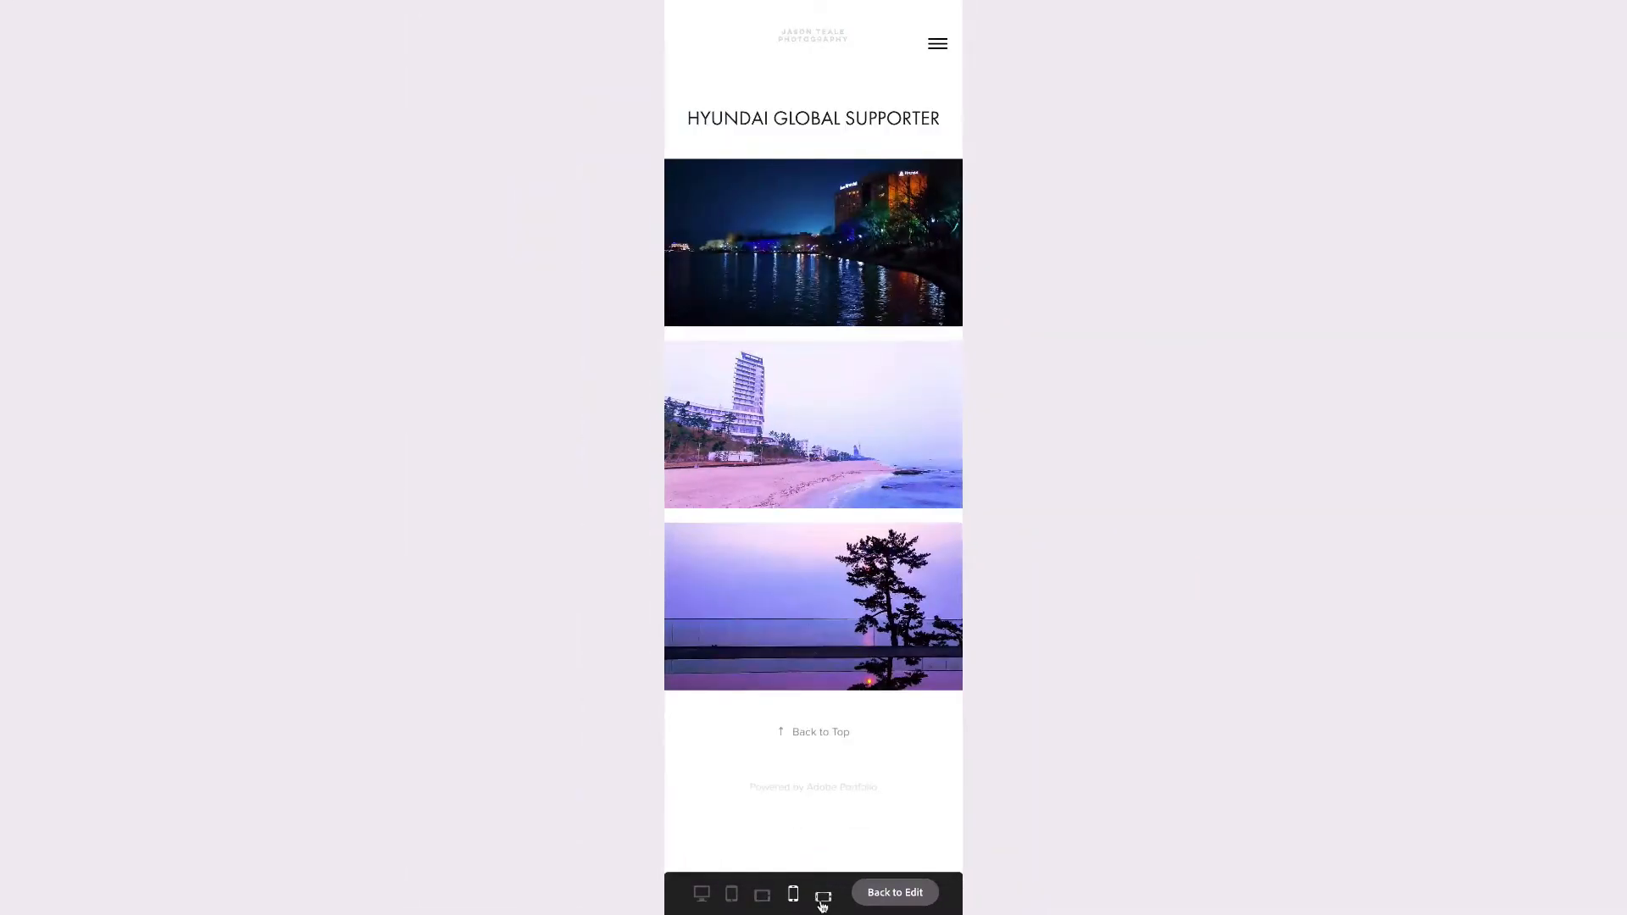
pyautogui.click(821, 899)
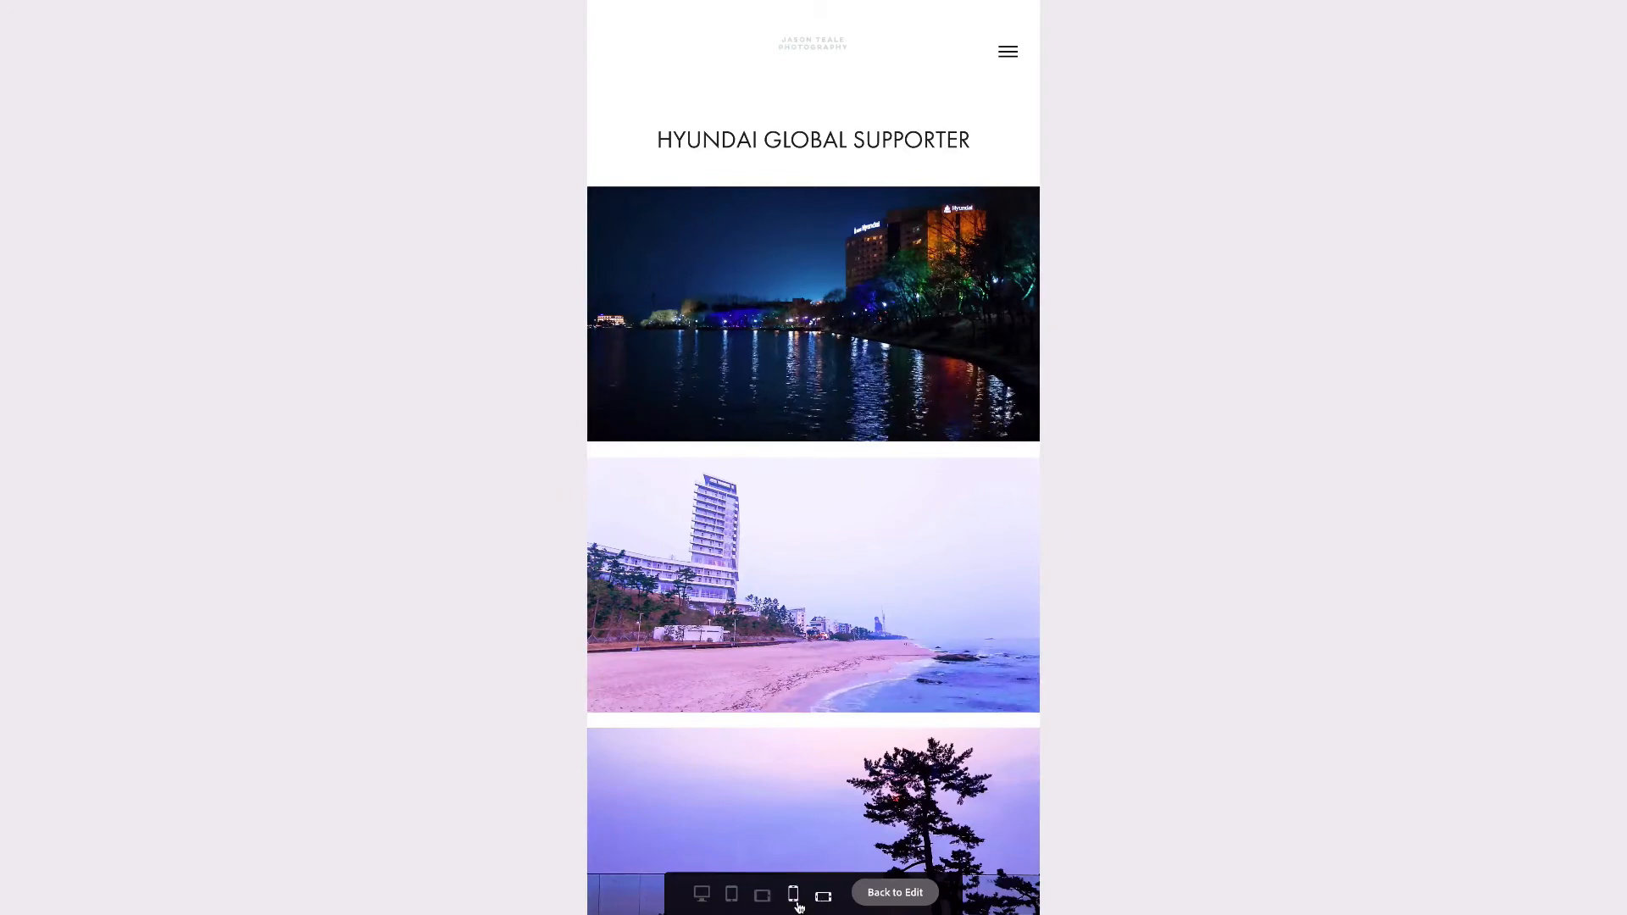
pyautogui.click(795, 902)
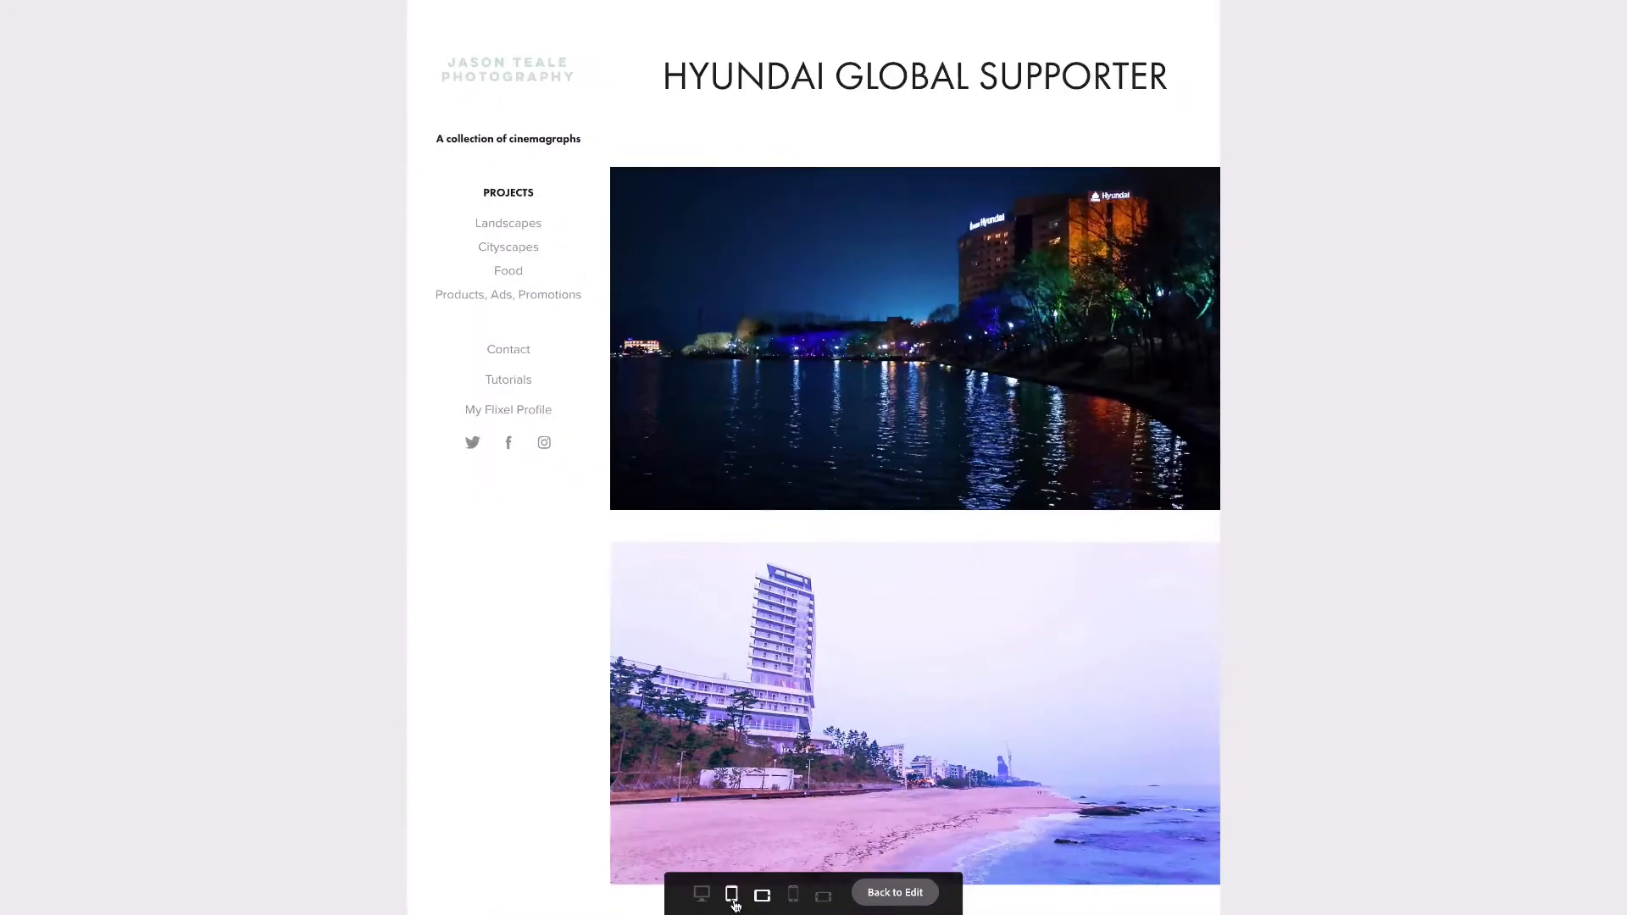
pyautogui.click(732, 894)
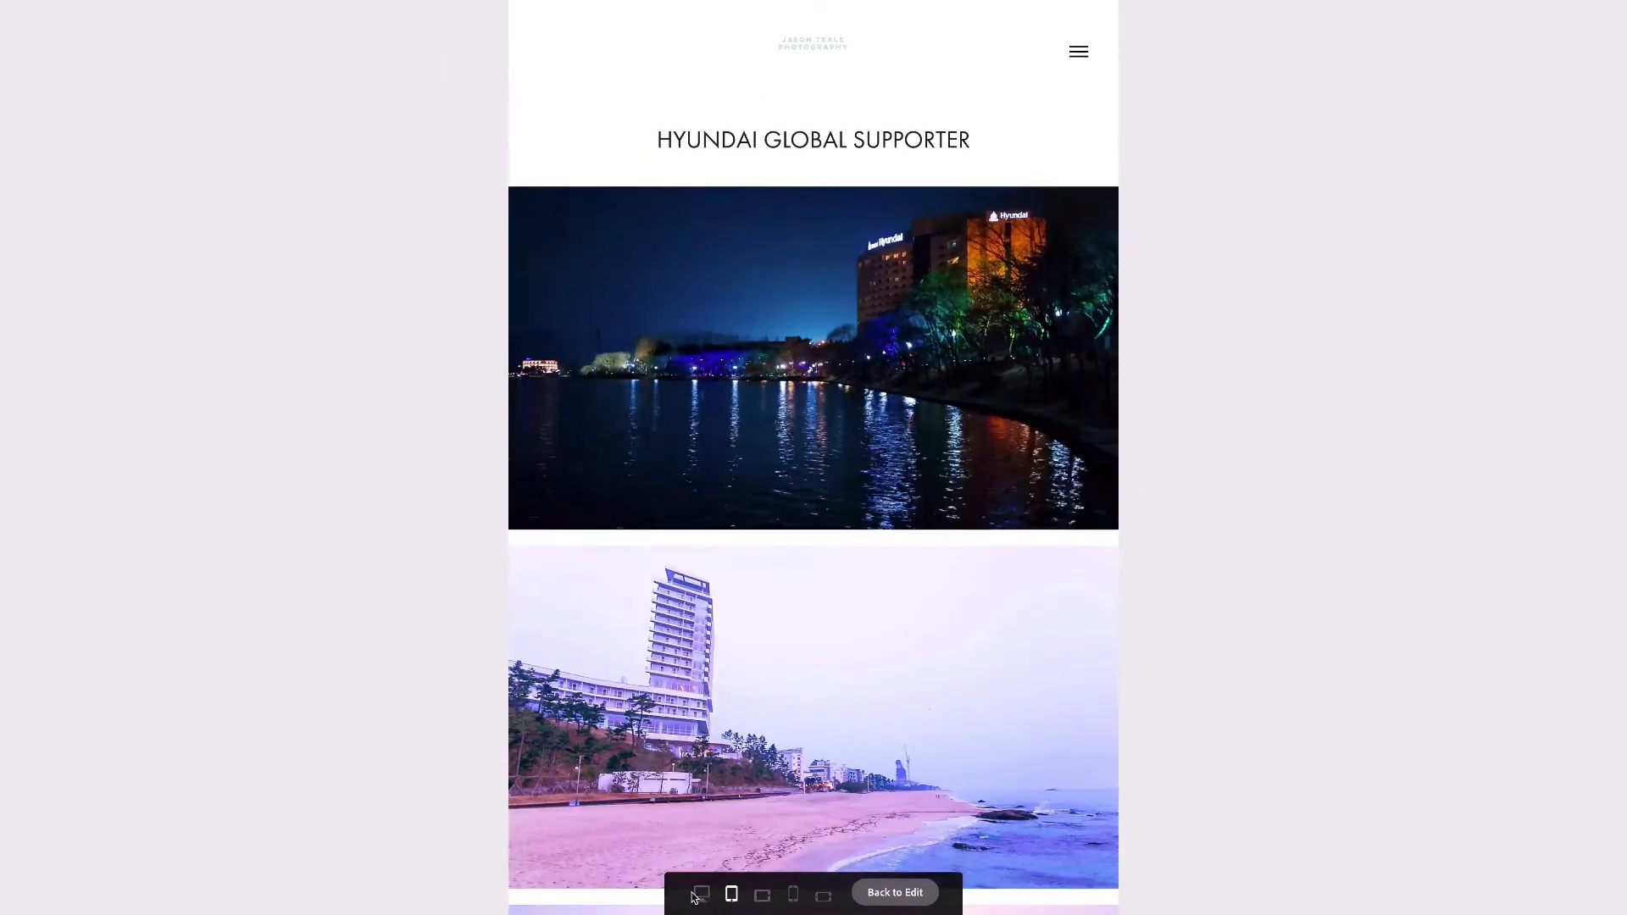
pyautogui.click(701, 895)
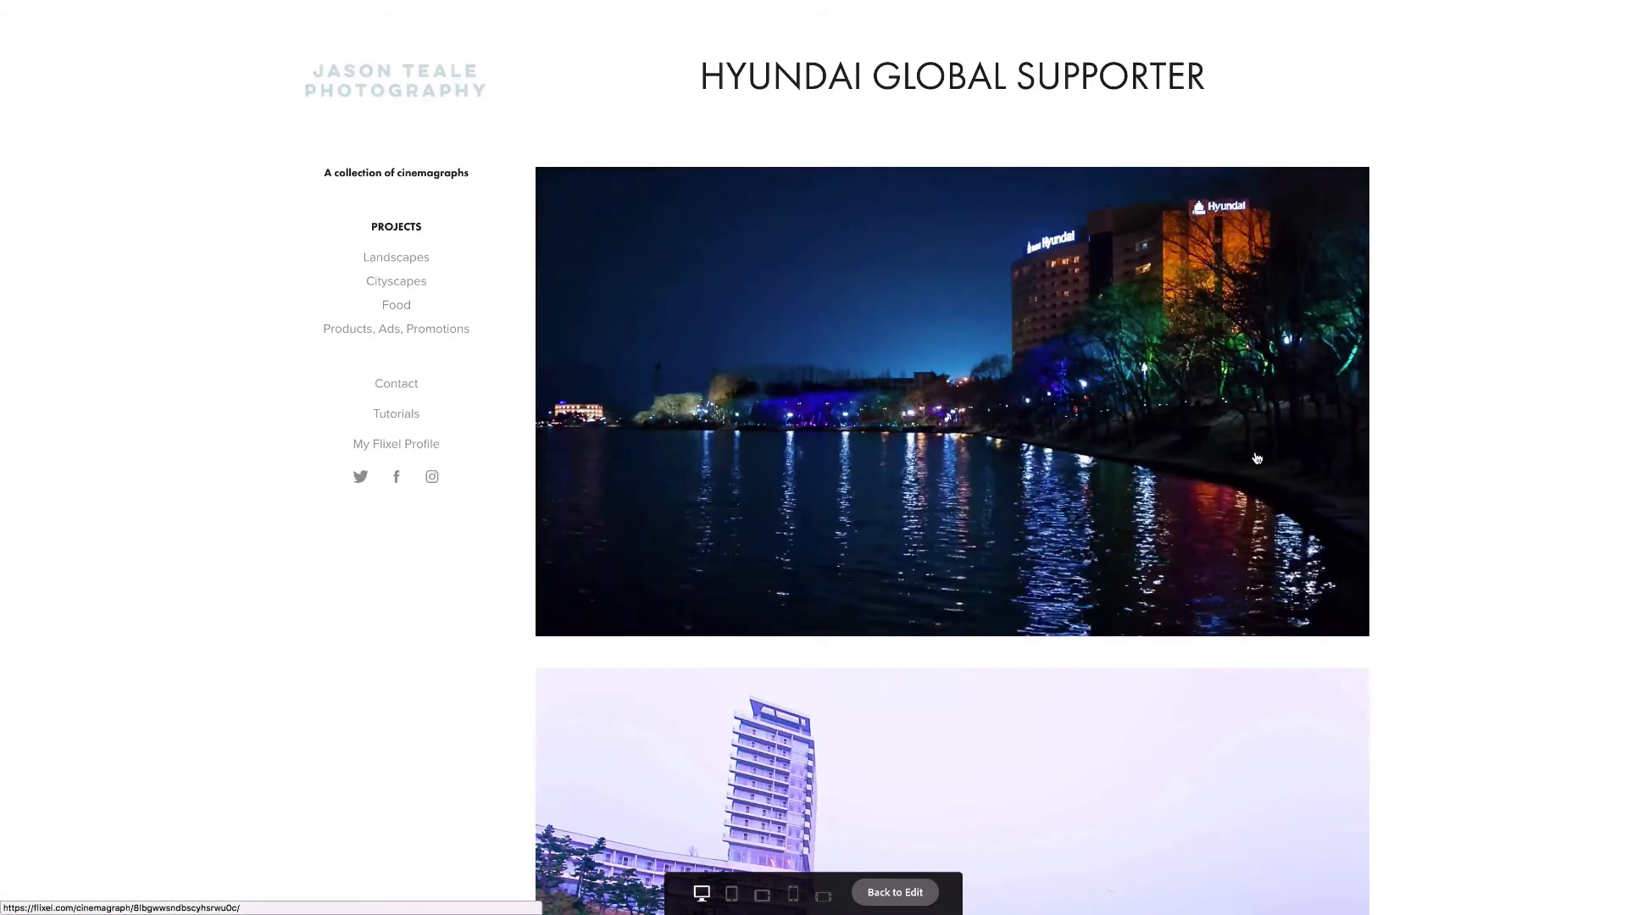
pyautogui.click(913, 898)
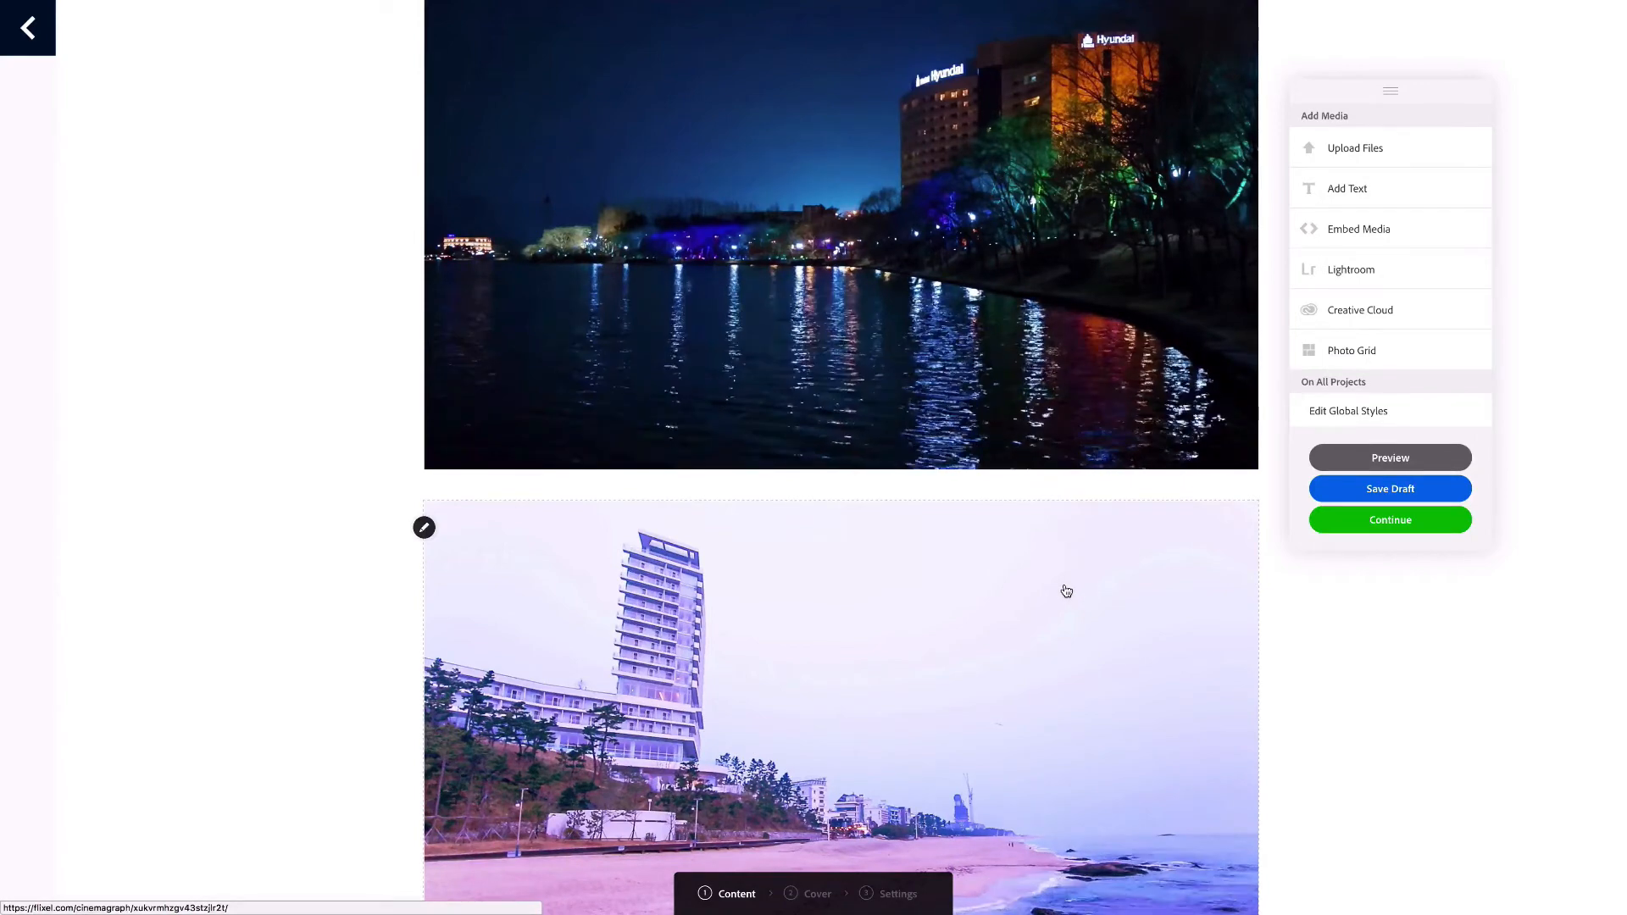
# Continue to the project cover and upload cover_seamarq.jpeg from the portfolio_adobe_tut folder inside Tutorials on the Desktop
pyautogui.click(1414, 525)
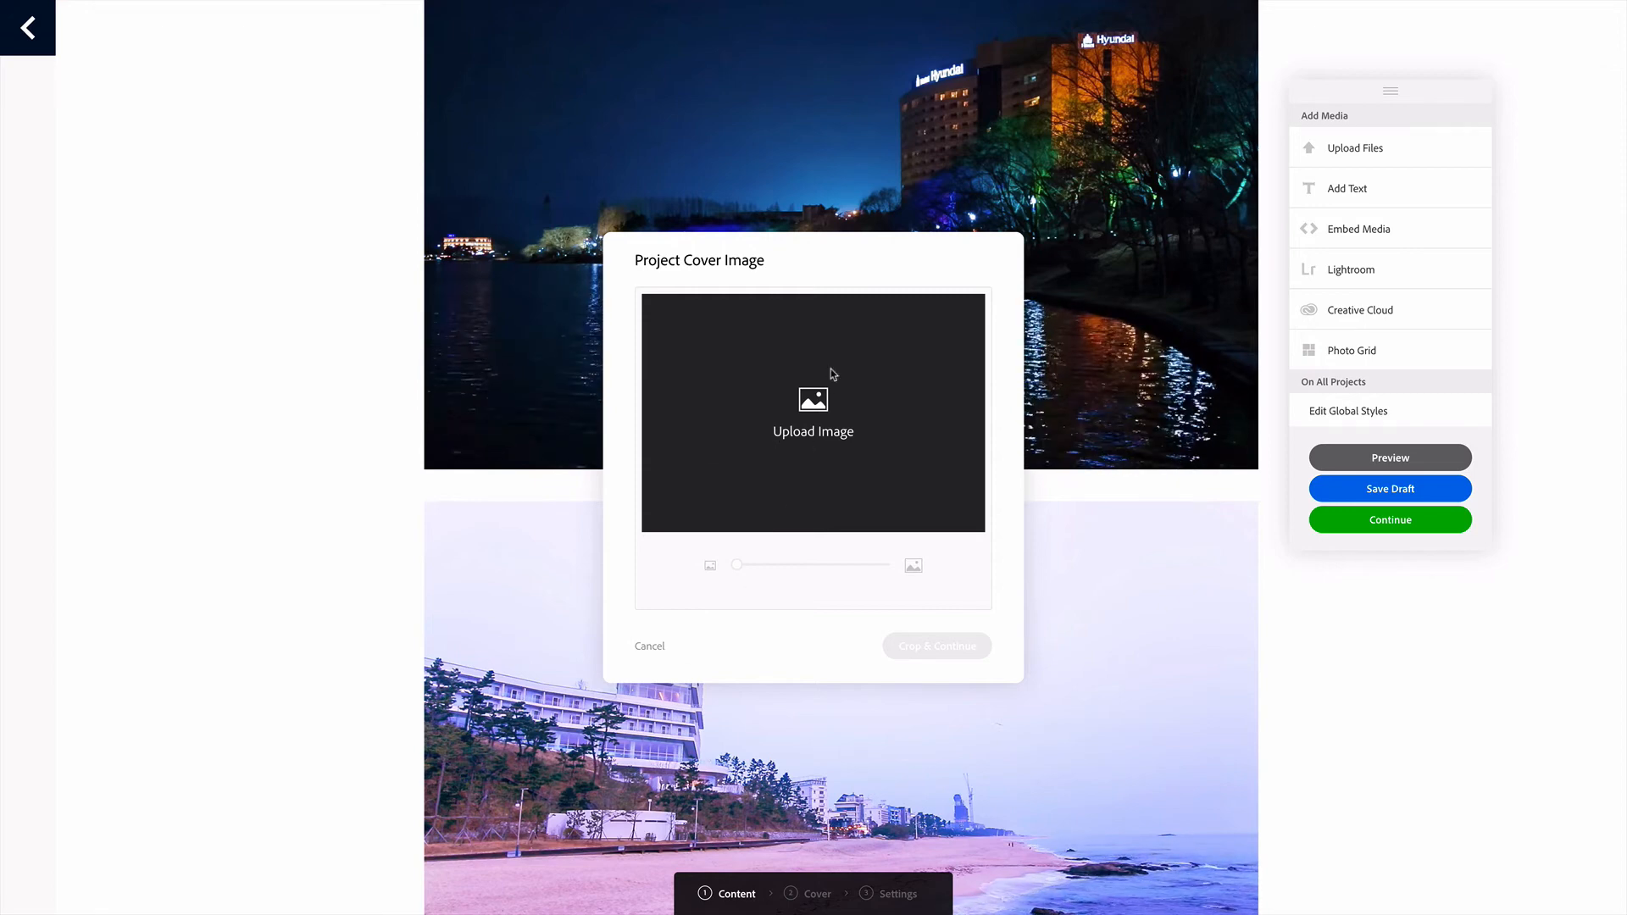
pyautogui.click(801, 409)
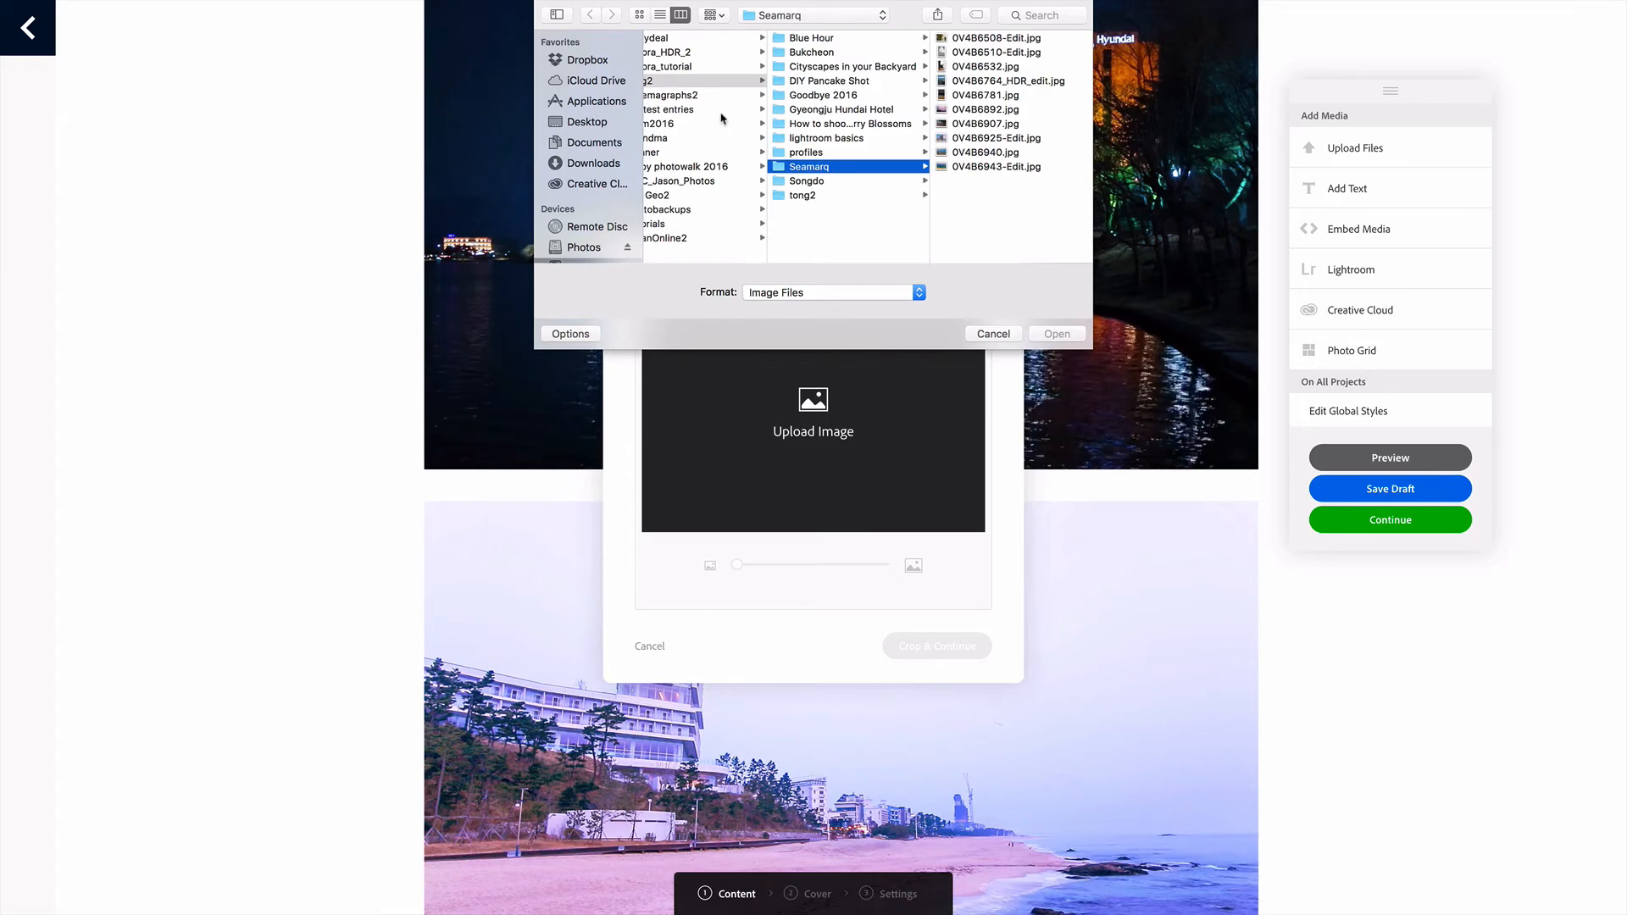
pyautogui.click(587, 122)
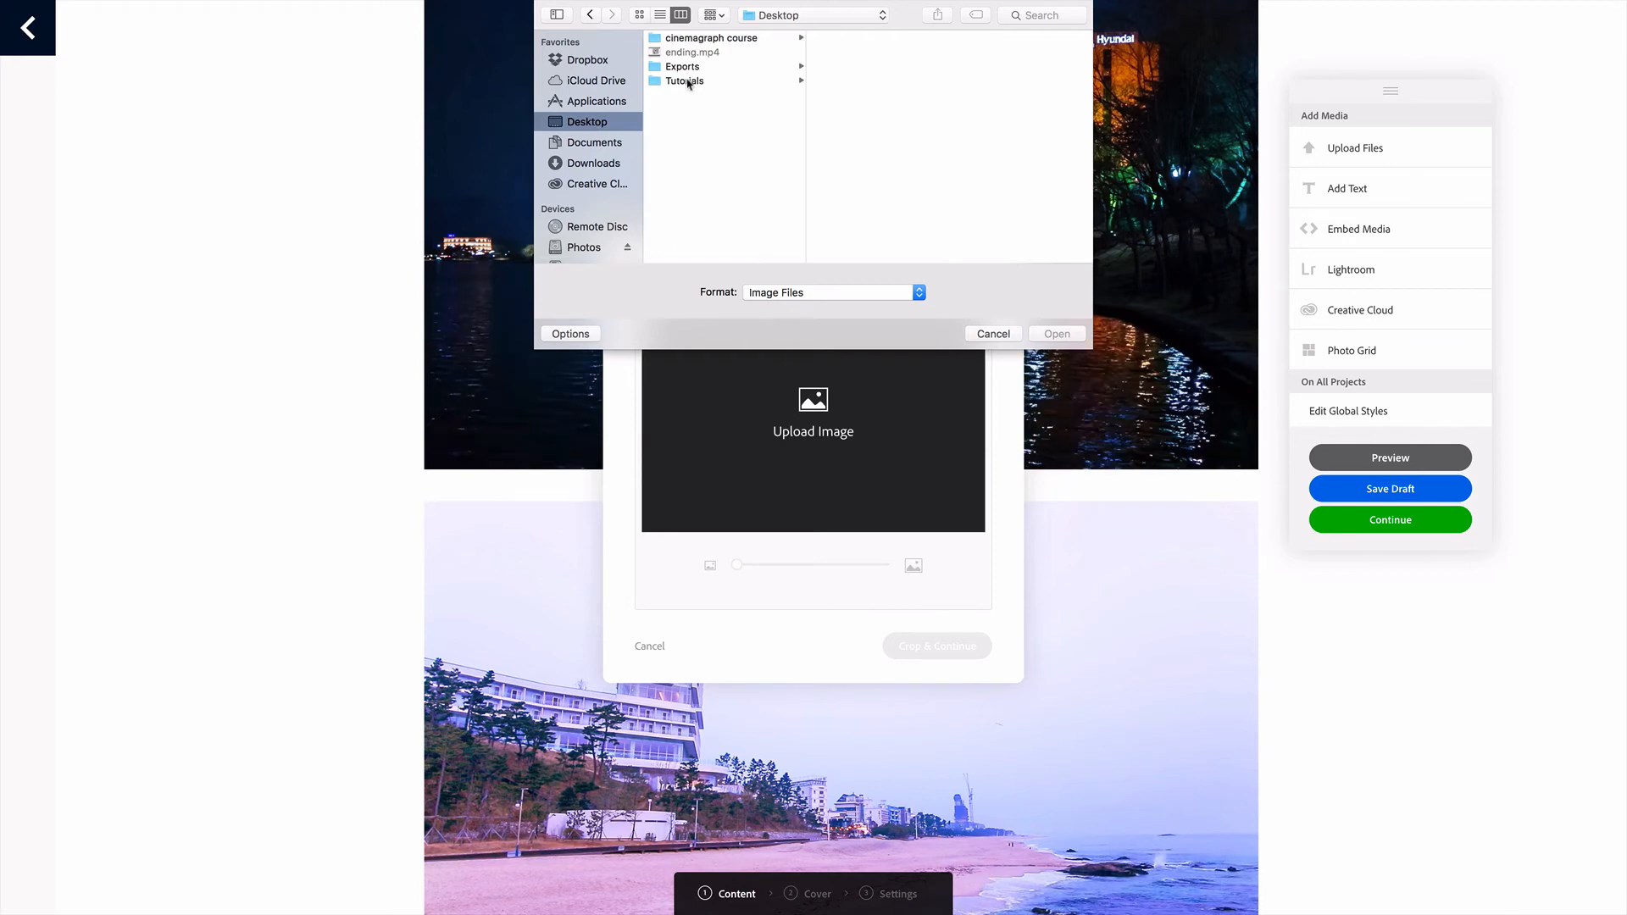
pyautogui.click(685, 80)
pyautogui.click(842, 67)
pyautogui.click(1000, 52)
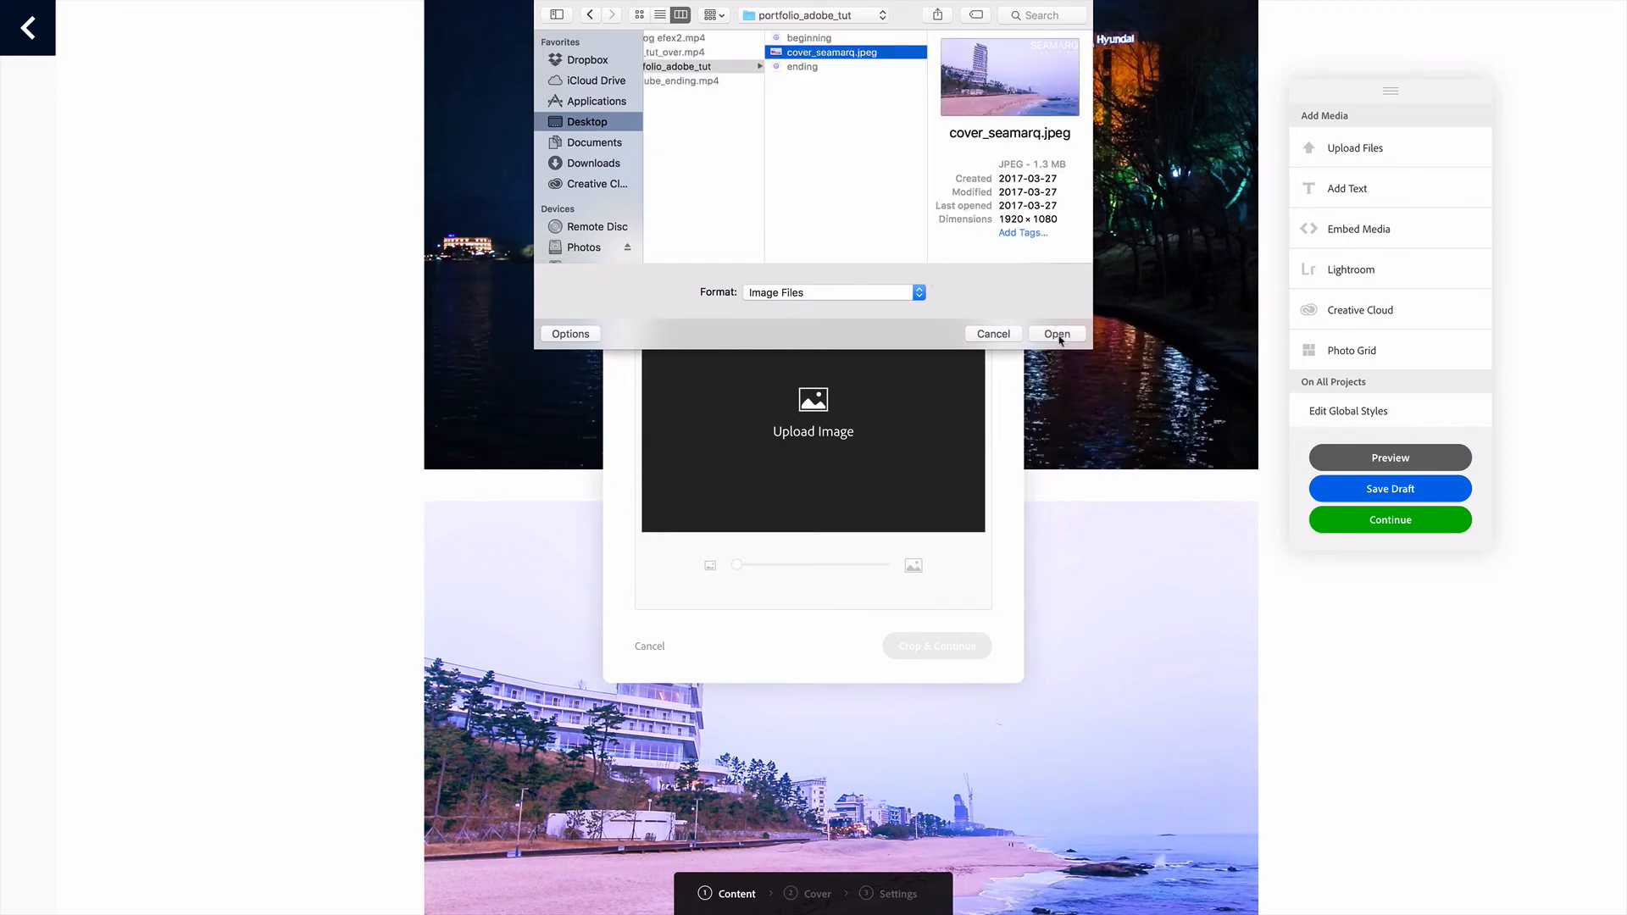
pyautogui.click(1058, 334)
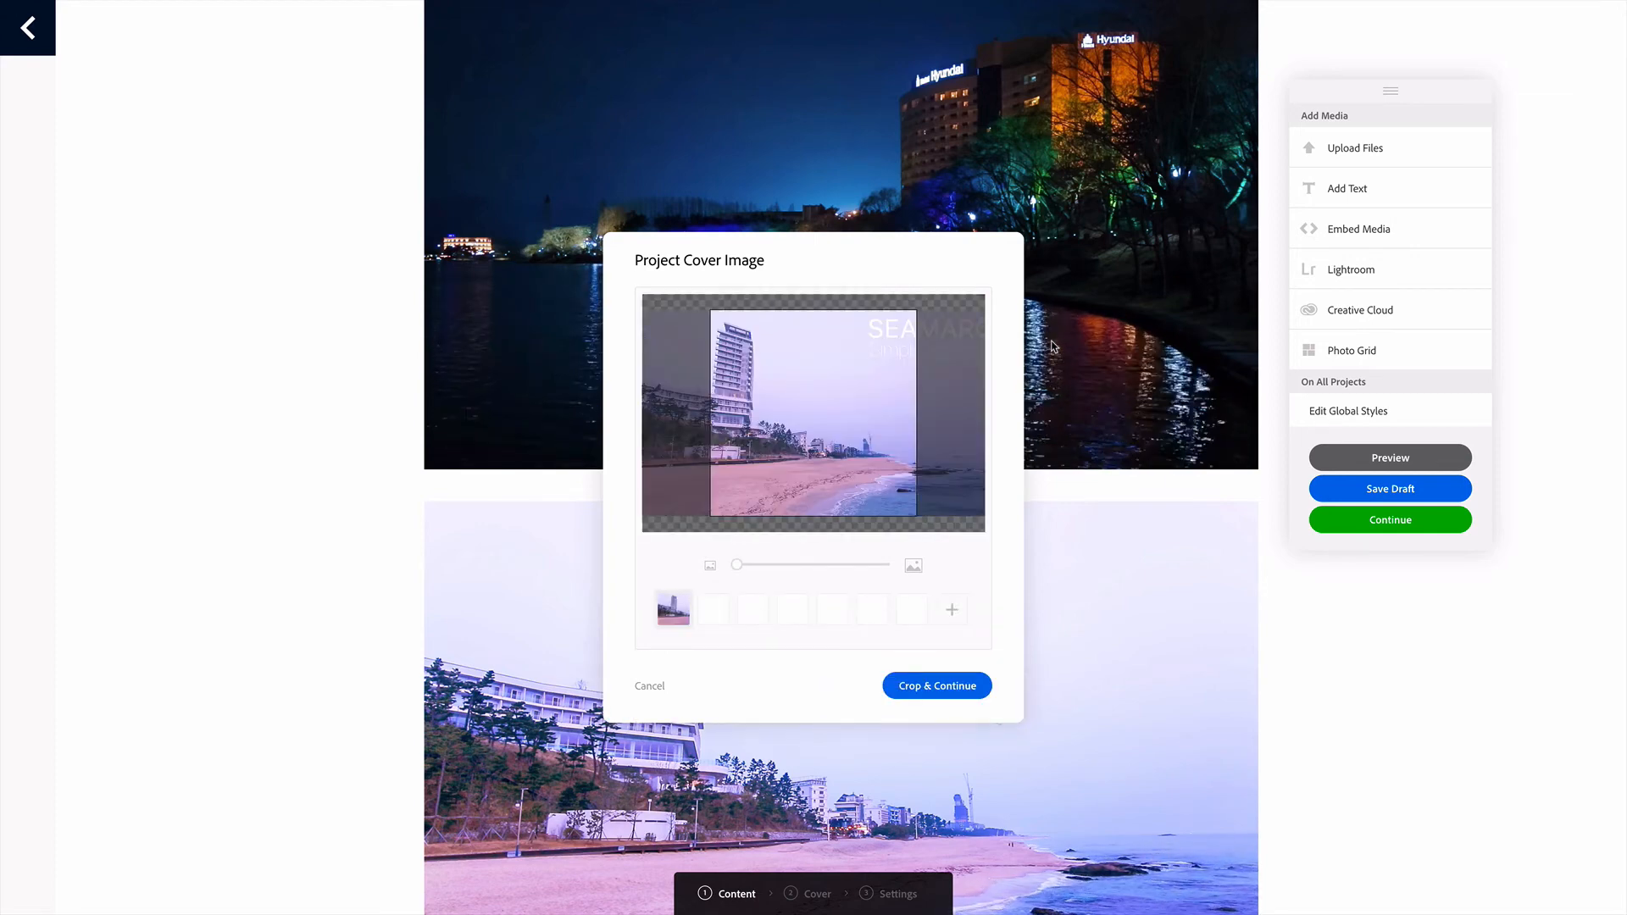
# Reposition the cover image so the hotel tower sits near the middle of the square crop, and apply the crop
pyautogui.moveTo(821, 378); pyautogui.dragTo(865, 383)
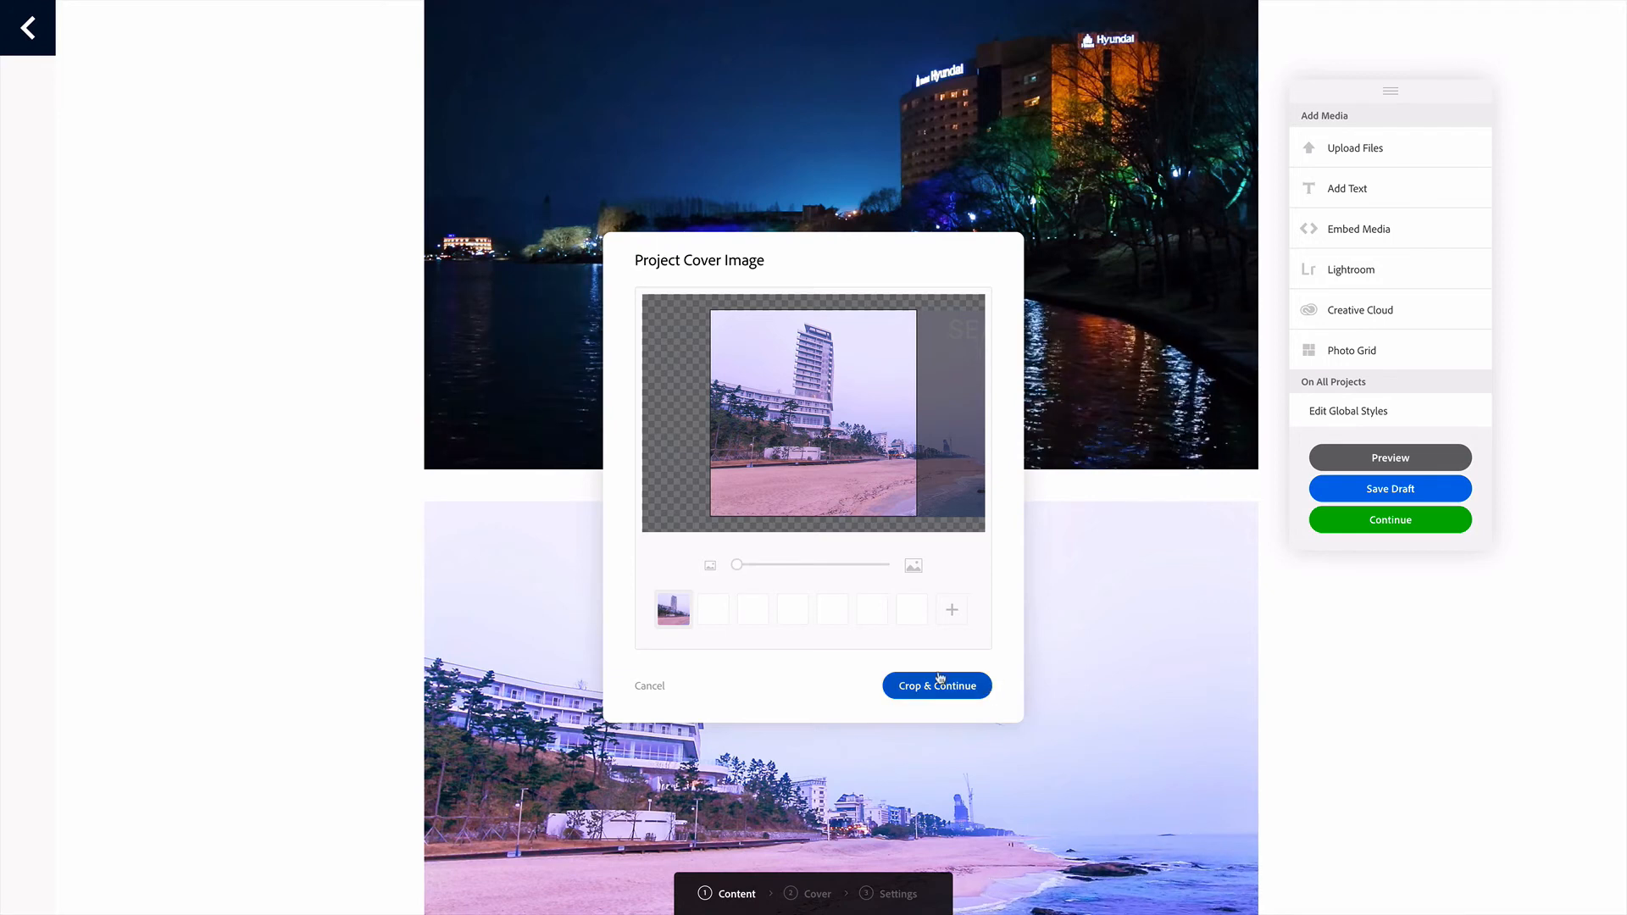
pyautogui.moveTo(739, 566)
pyautogui.mouseDown()
pyautogui.moveTo(802, 570)
pyautogui.moveTo(715, 570)
pyautogui.mouseUp()
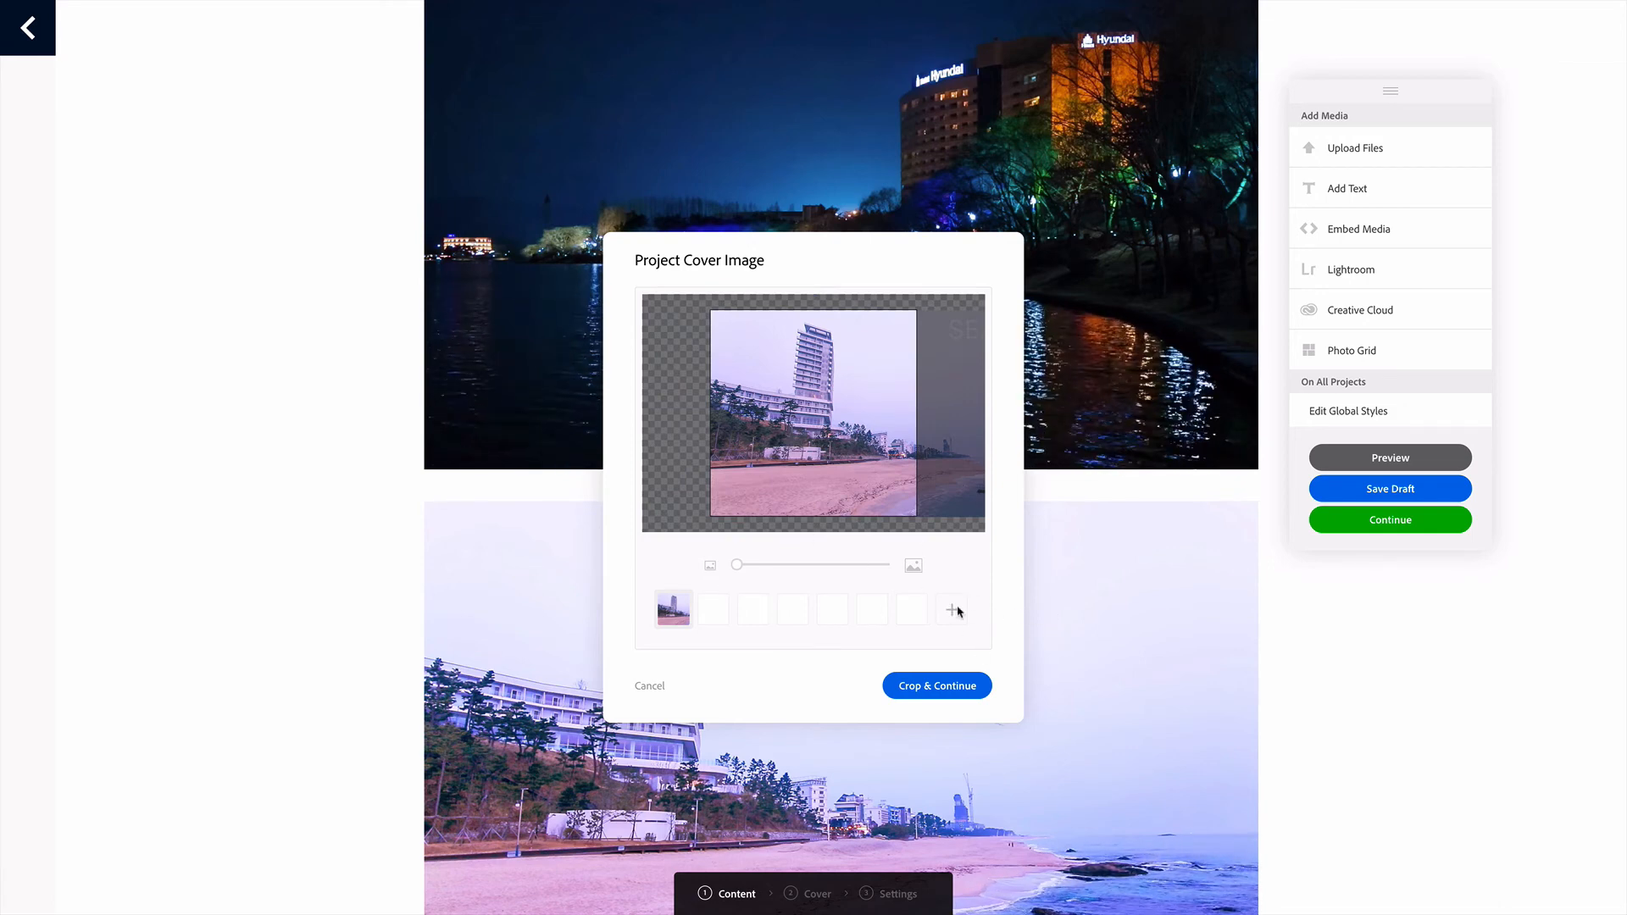
pyautogui.click(937, 685)
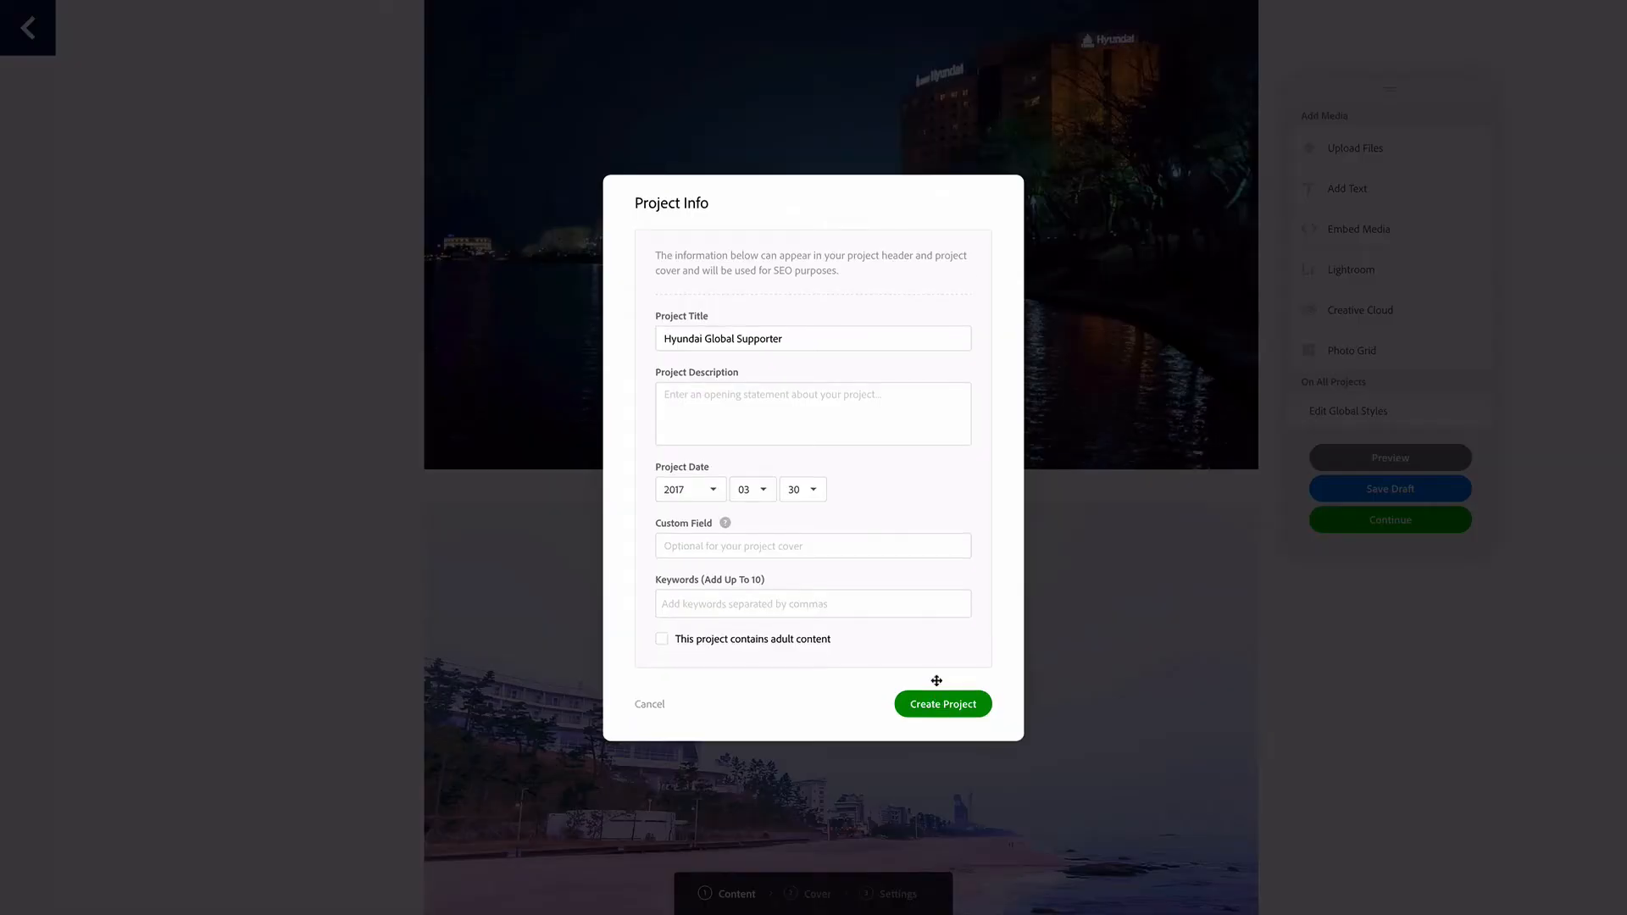
# Enter the project description "As part of the Hyundai Hotel Global Supporter Program"
pyautogui.click(725, 407)
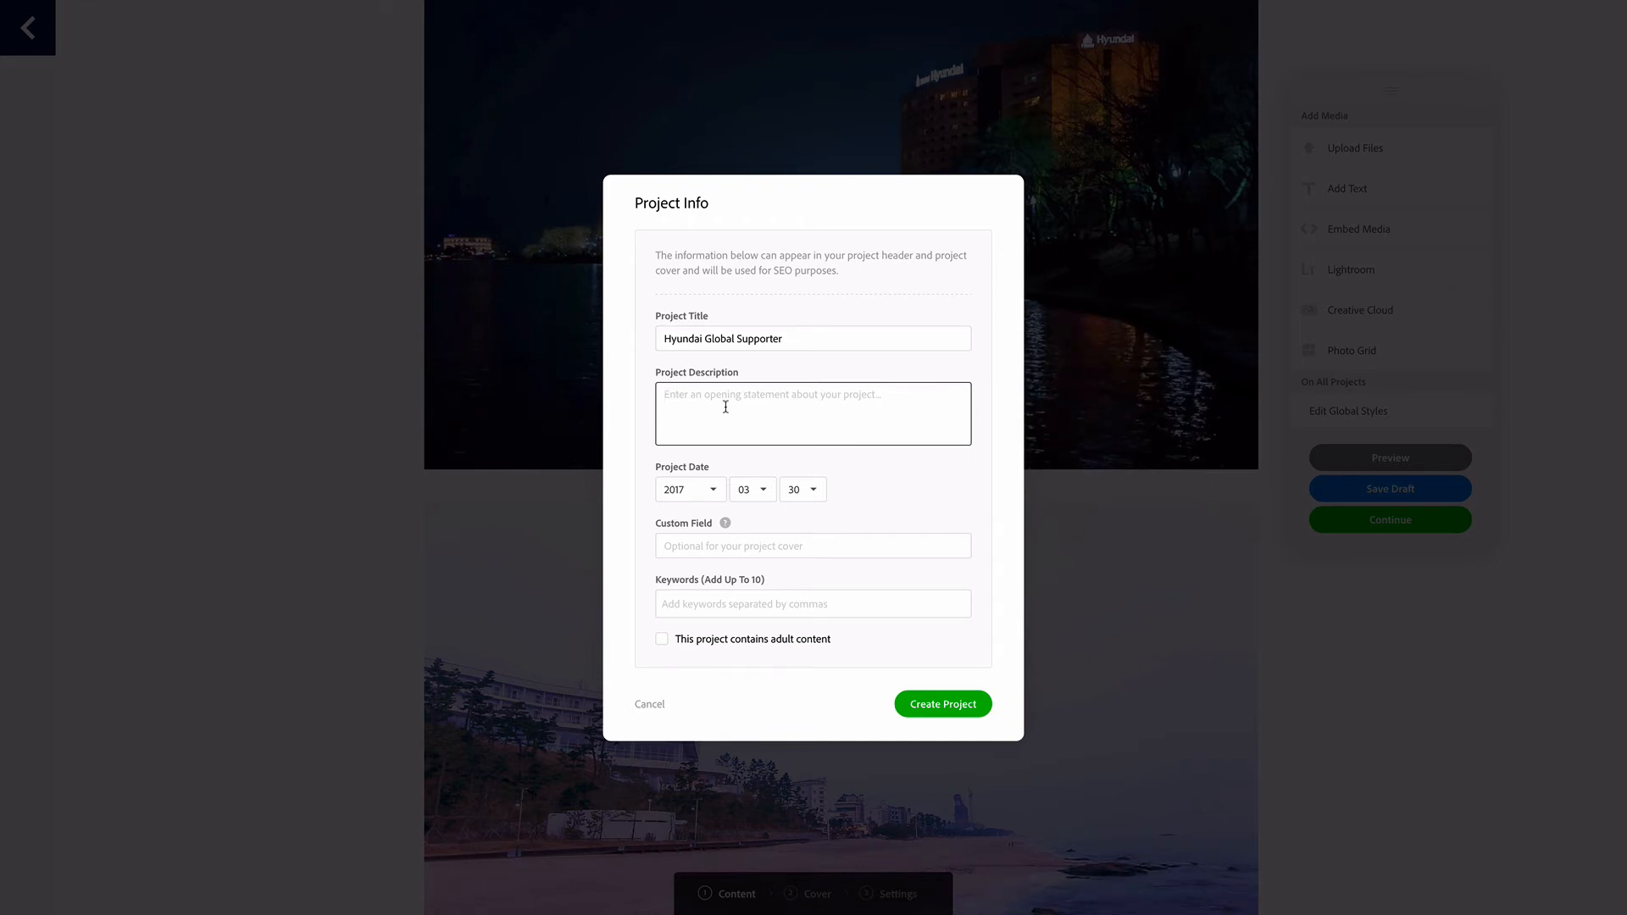
pyautogui.write('A')
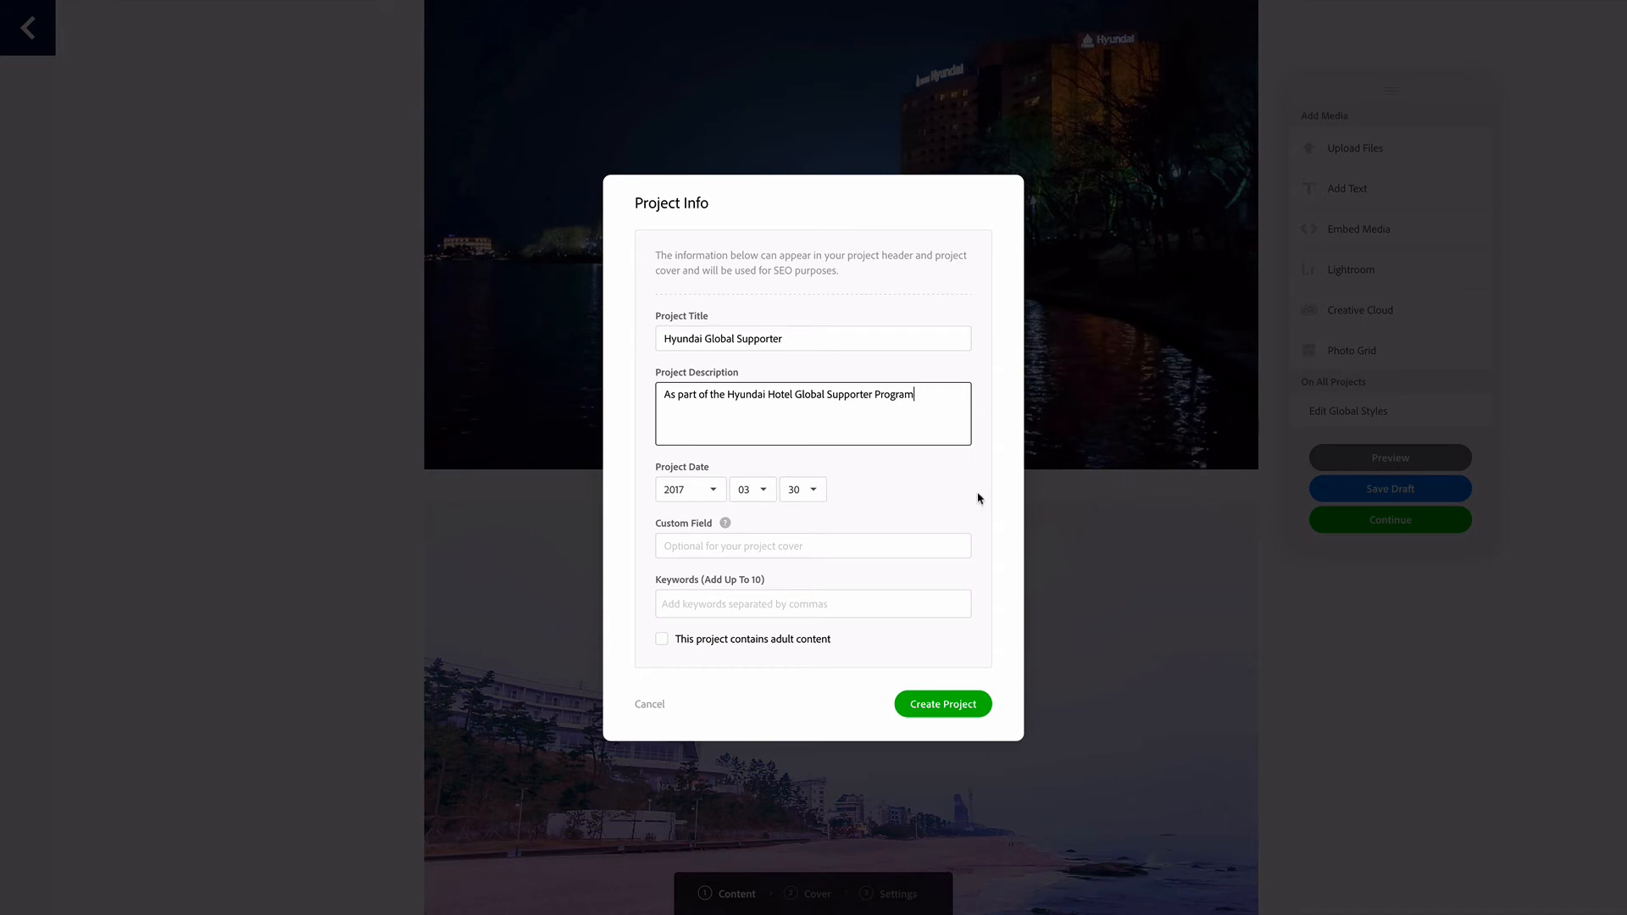
pyautogui.click(874, 543)
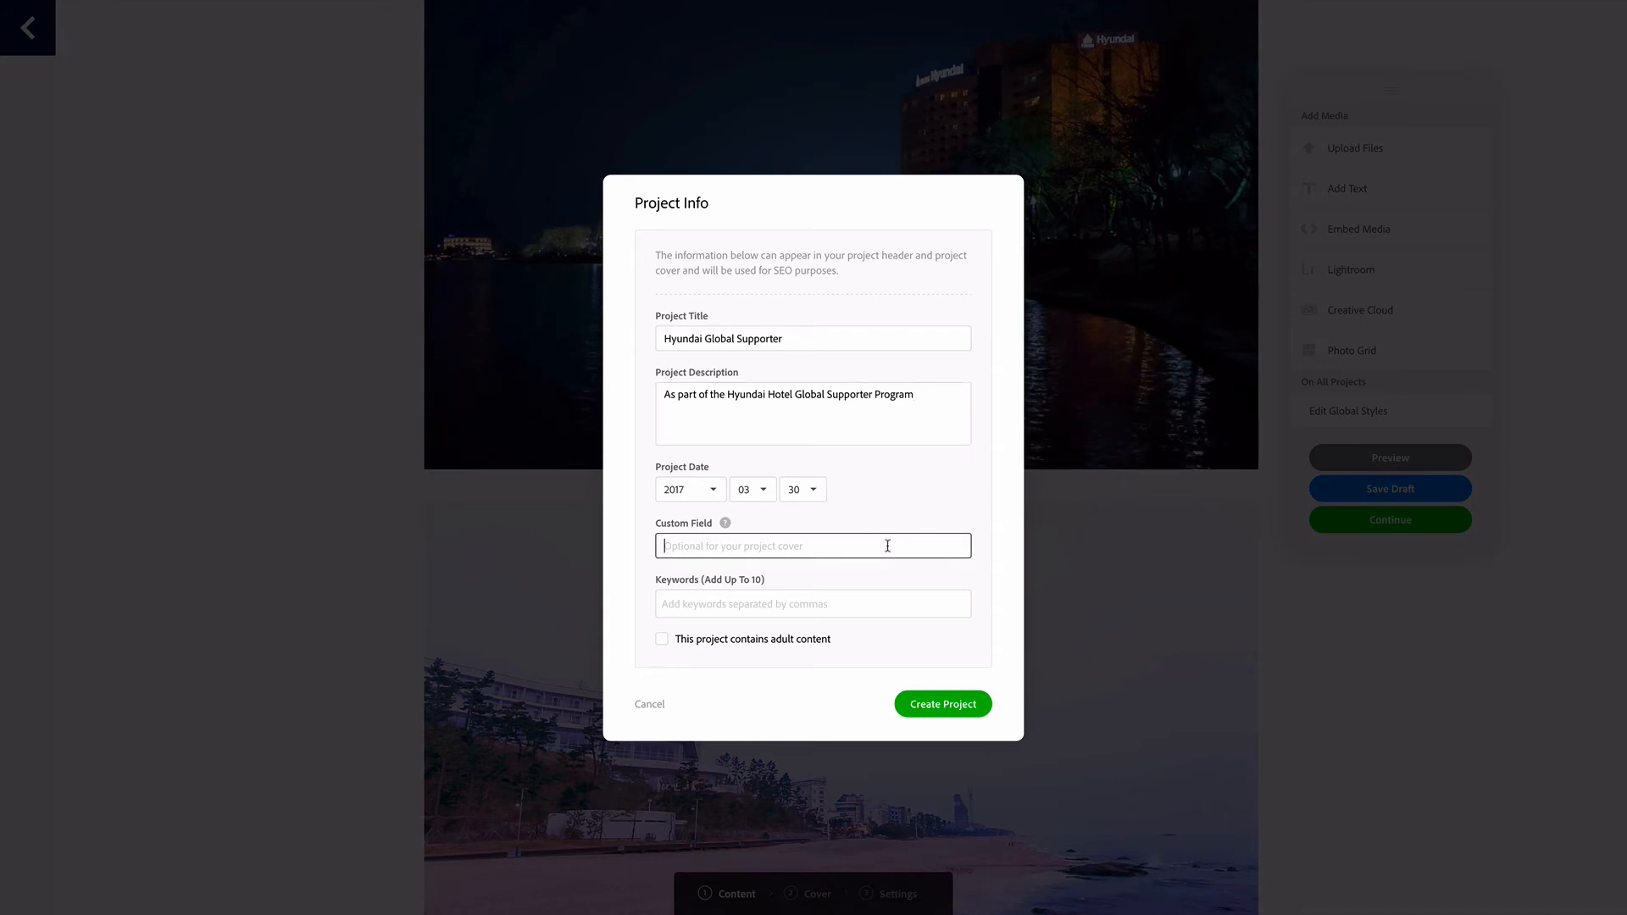
# Add the keywords Hyundai, Hotel, Seamarq, a place name beginning with Gyeo, Korea and Flixel, and create the project
pyautogui.click(882, 602)
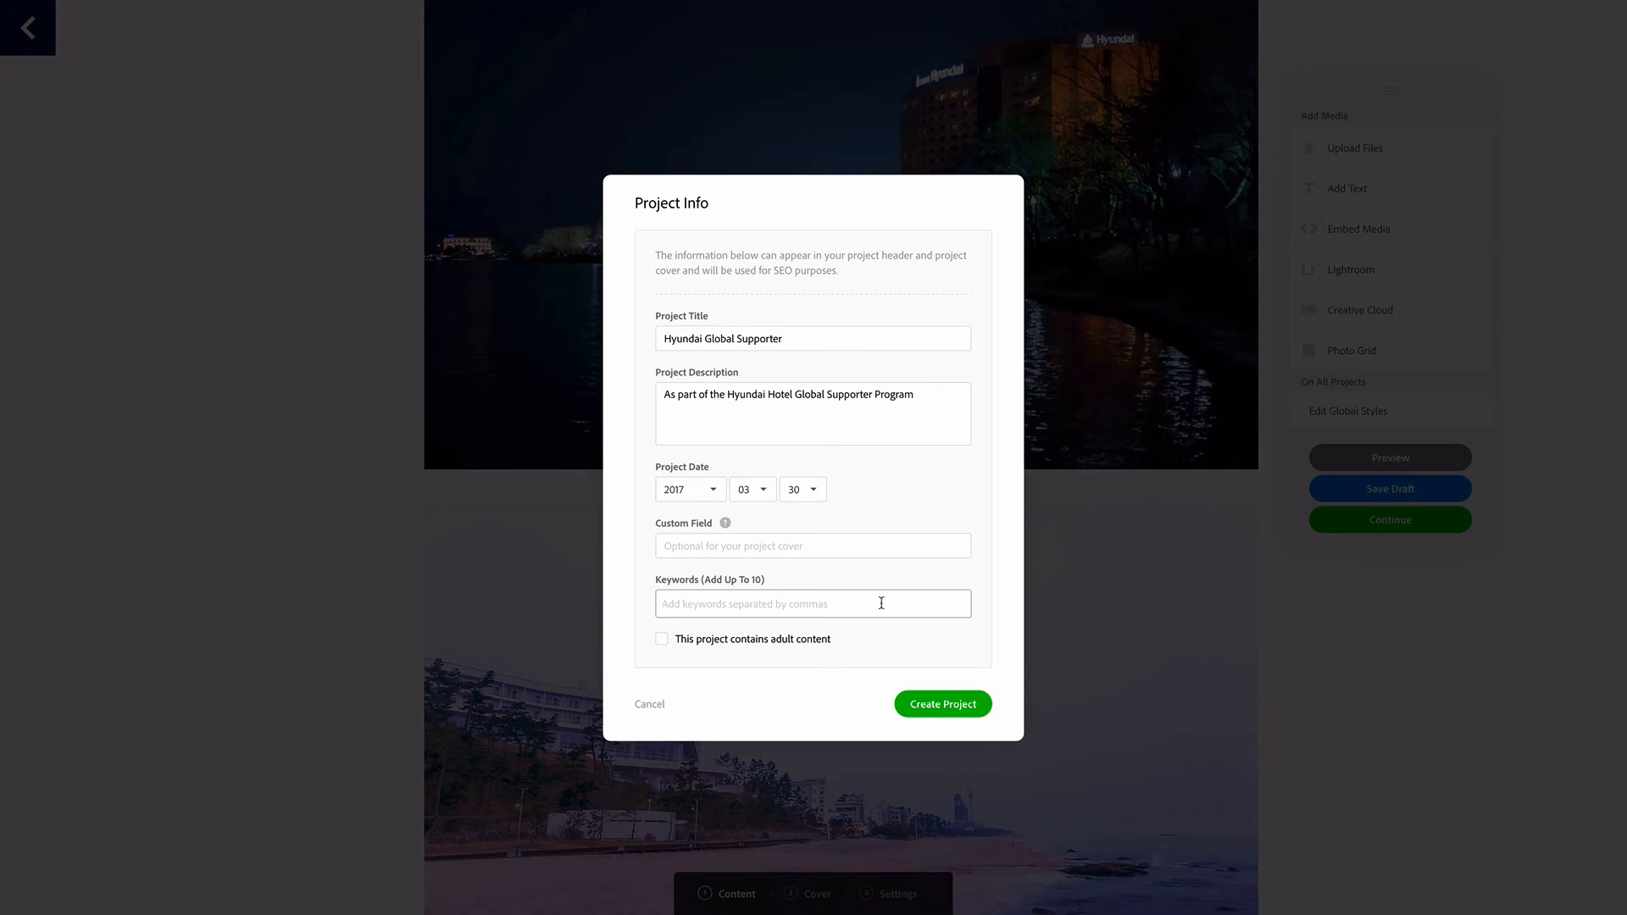
pyautogui.write('Hyundai')
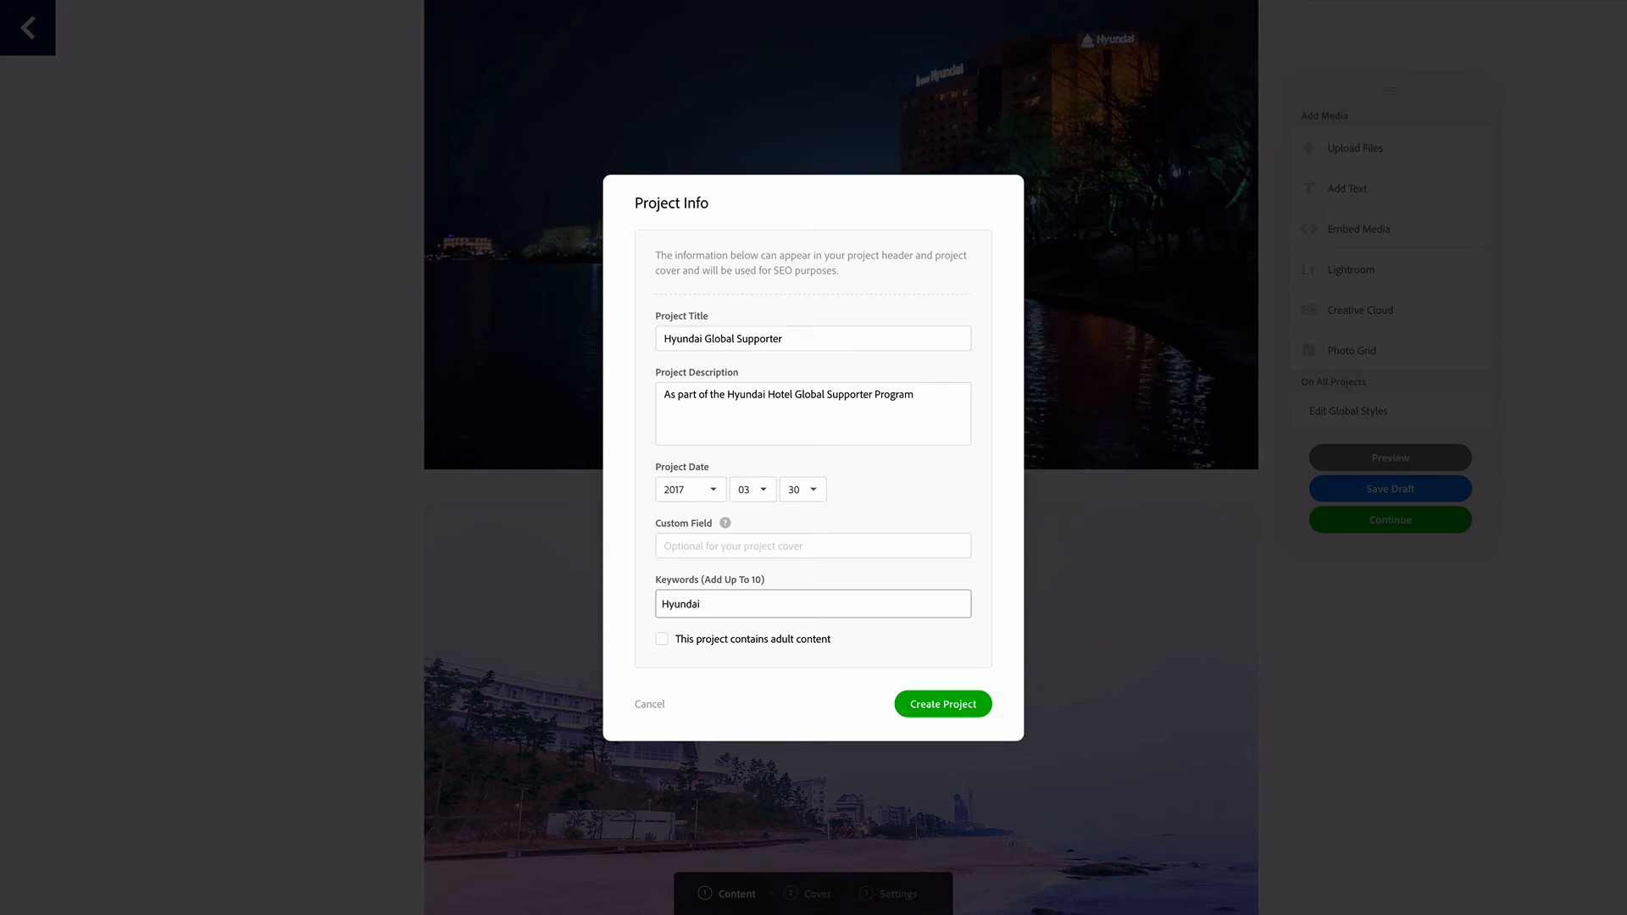
pyautogui.press('Return')
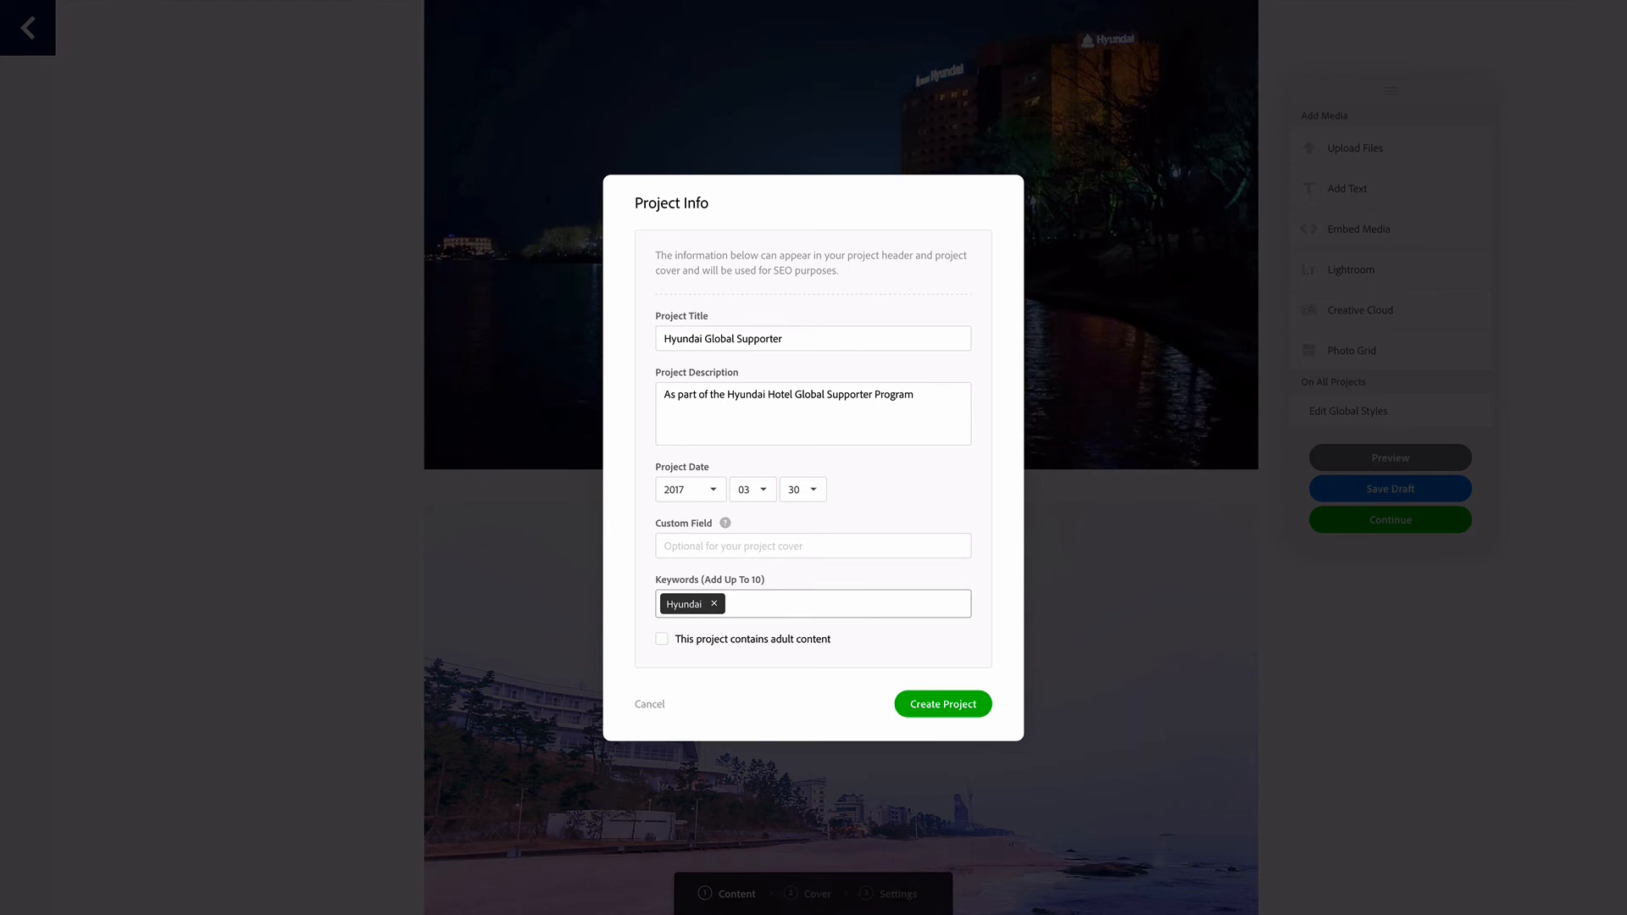
pyautogui.press('Return')
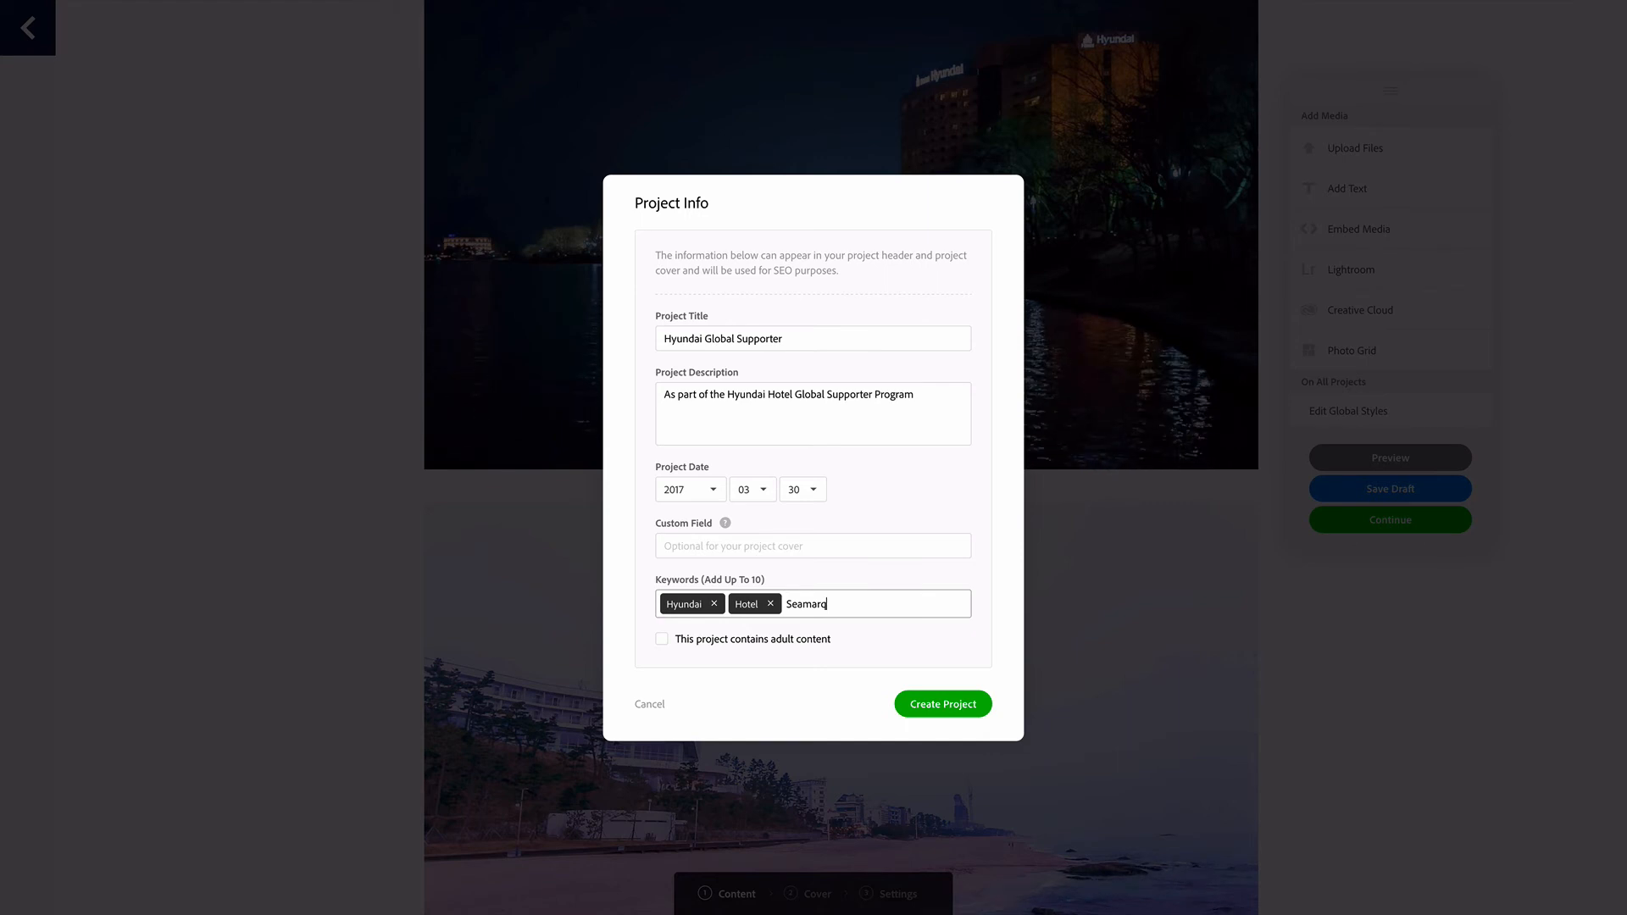
pyautogui.press('Return')
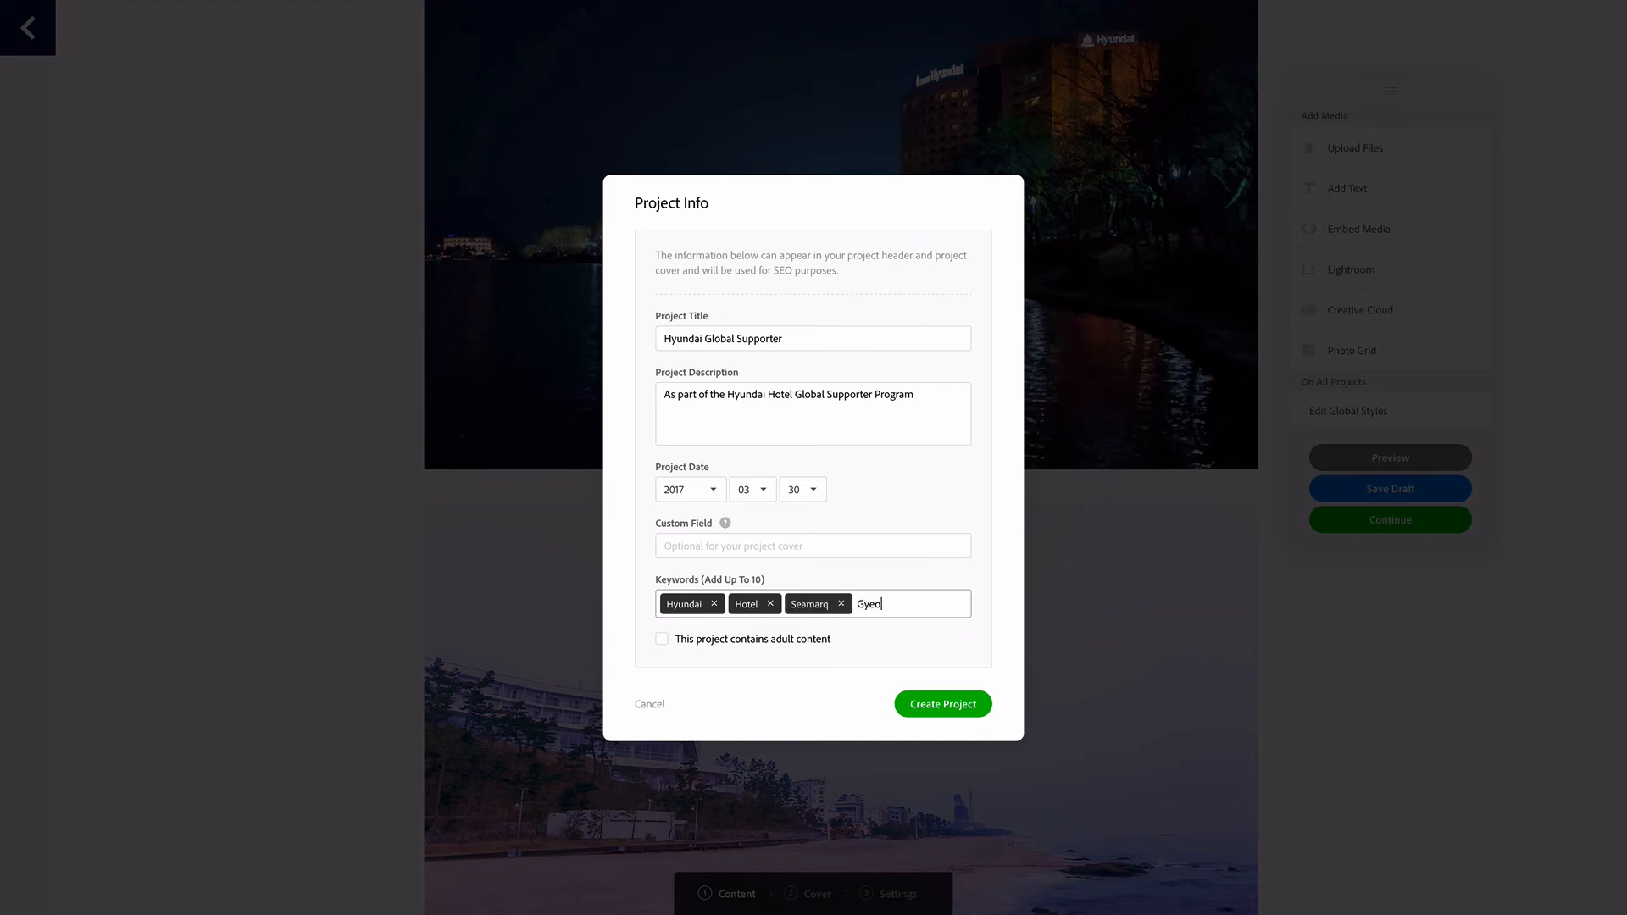
pyautogui.press('Return')
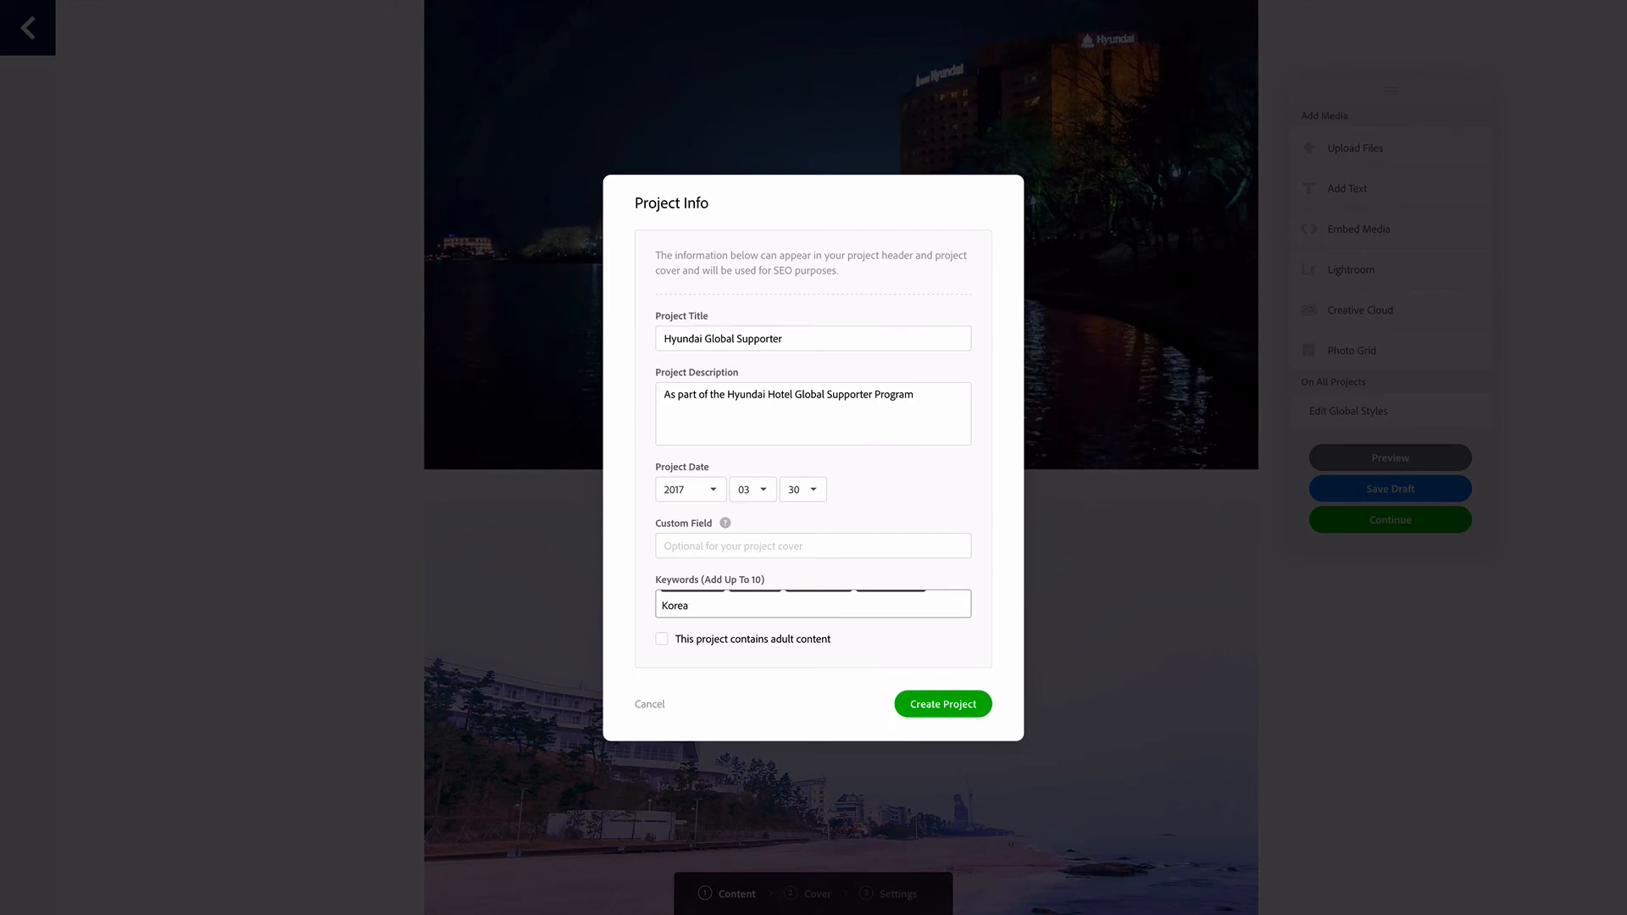
pyautogui.write('Korea')
pyautogui.press('Return')
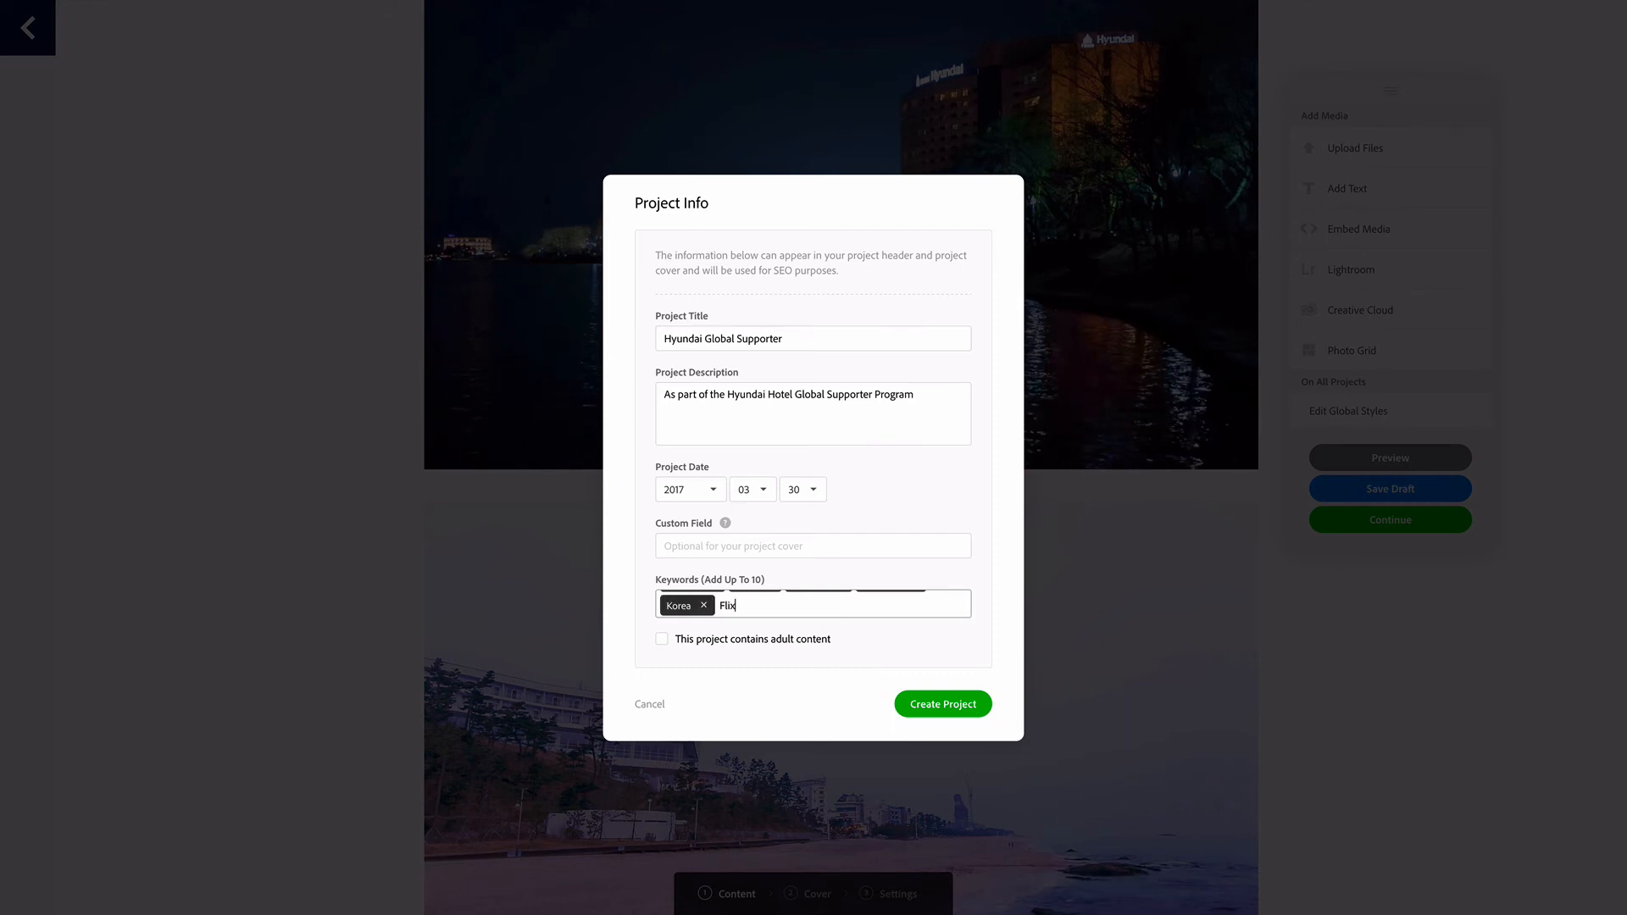
pyautogui.press('Return')
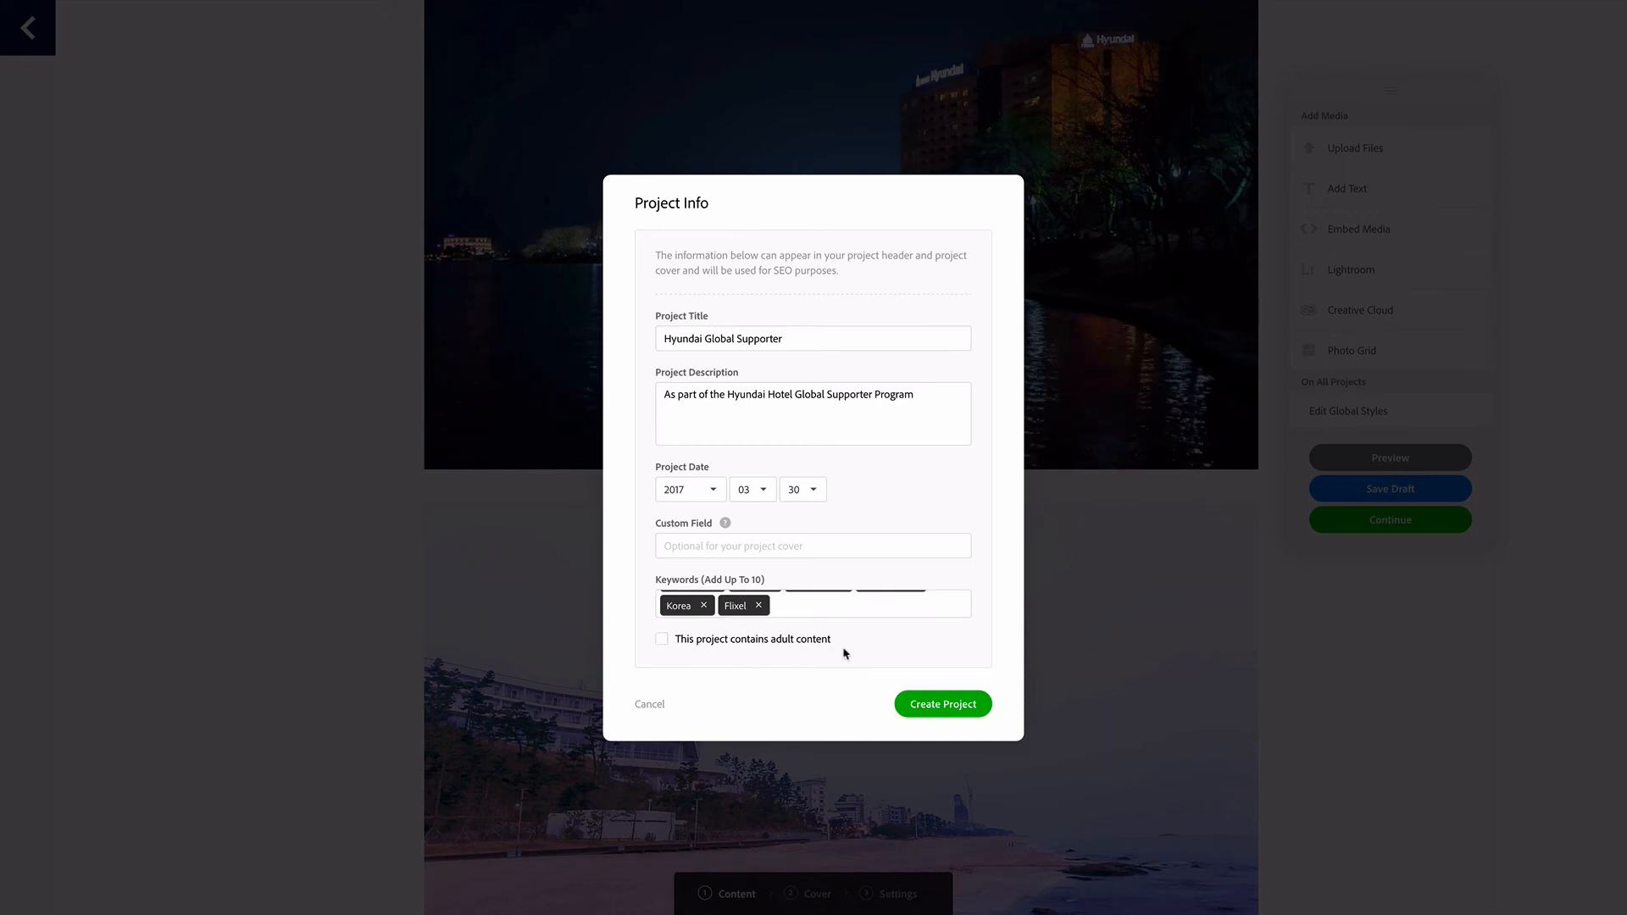
pyautogui.click(973, 709)
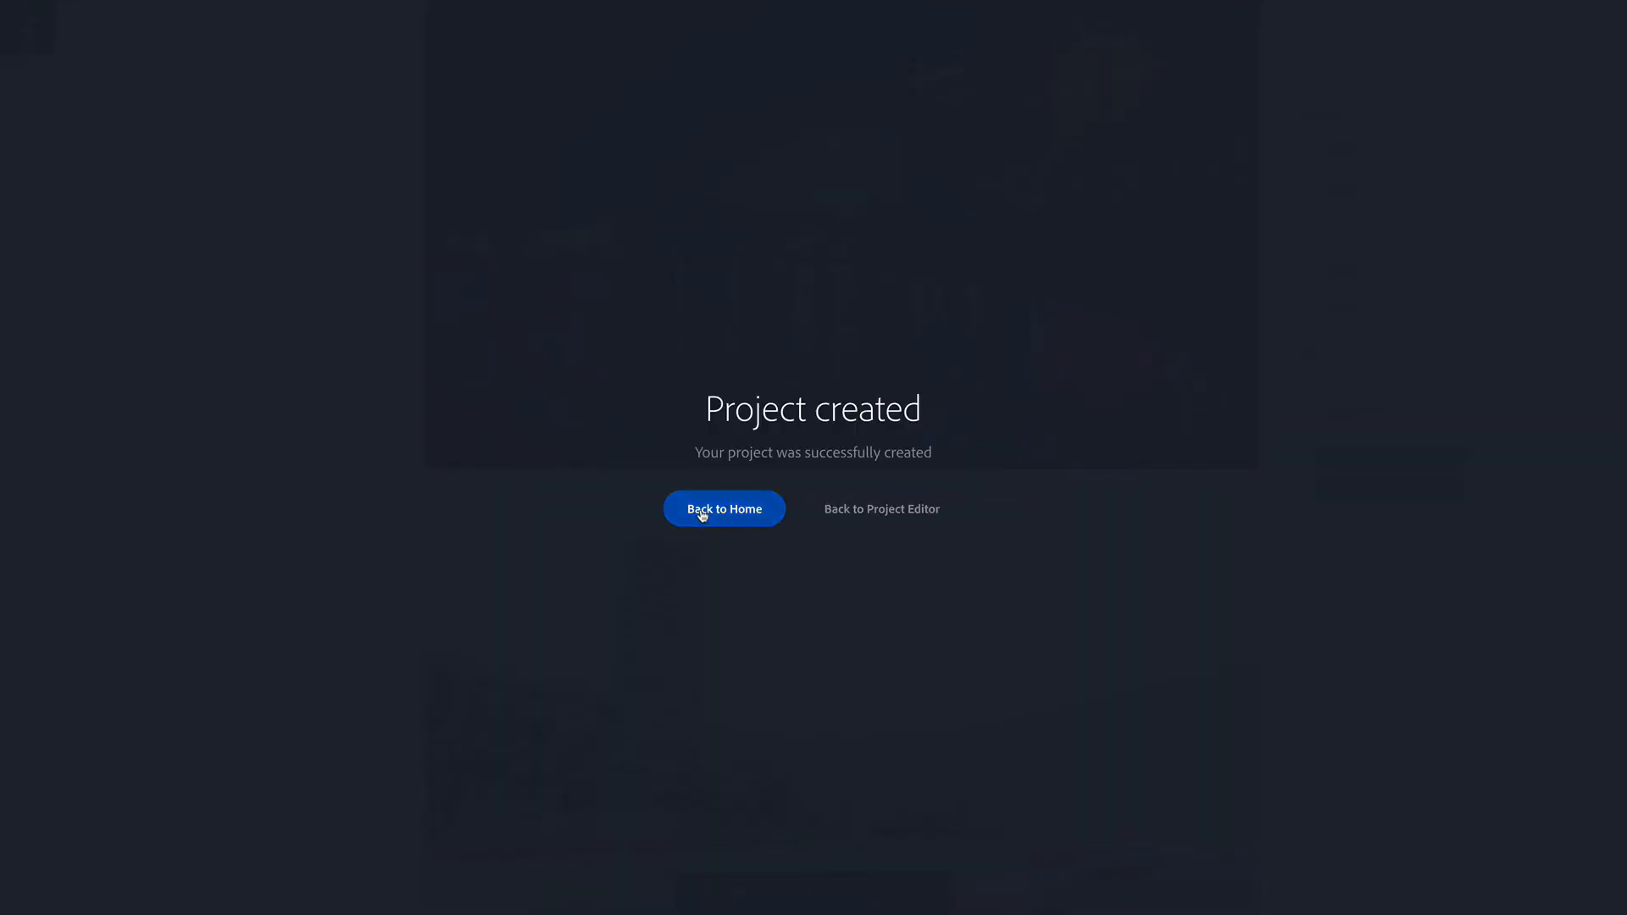
# Return to the home view and publish the Hyundai Global Supporter project to the live site without sharing it to Behance
pyautogui.click(702, 513)
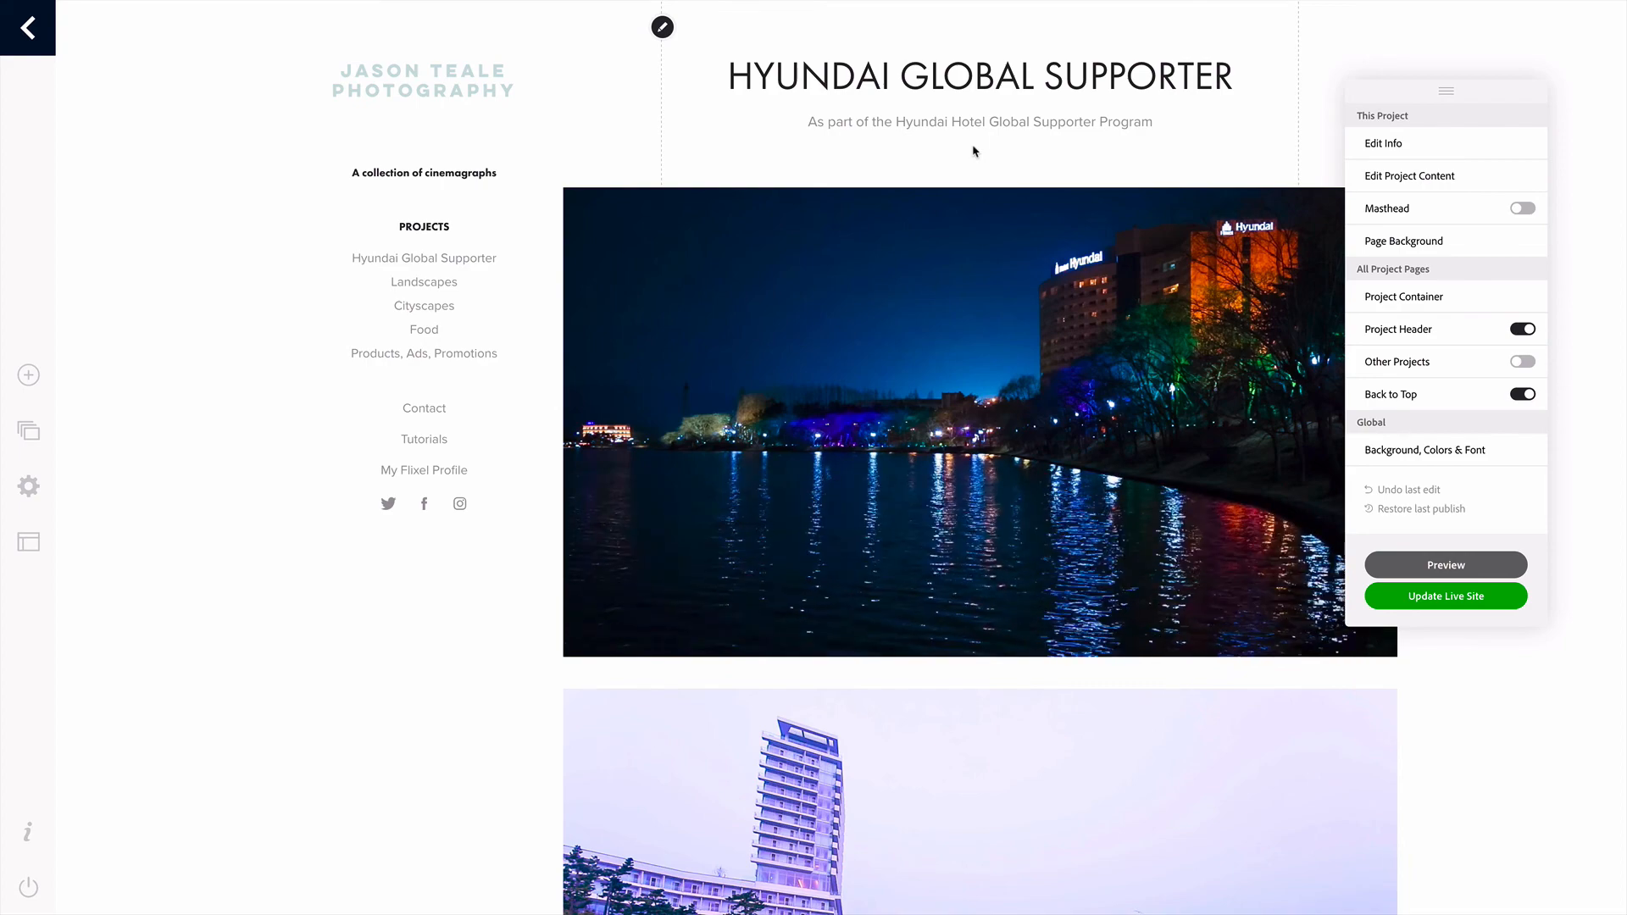
pyautogui.click(1430, 597)
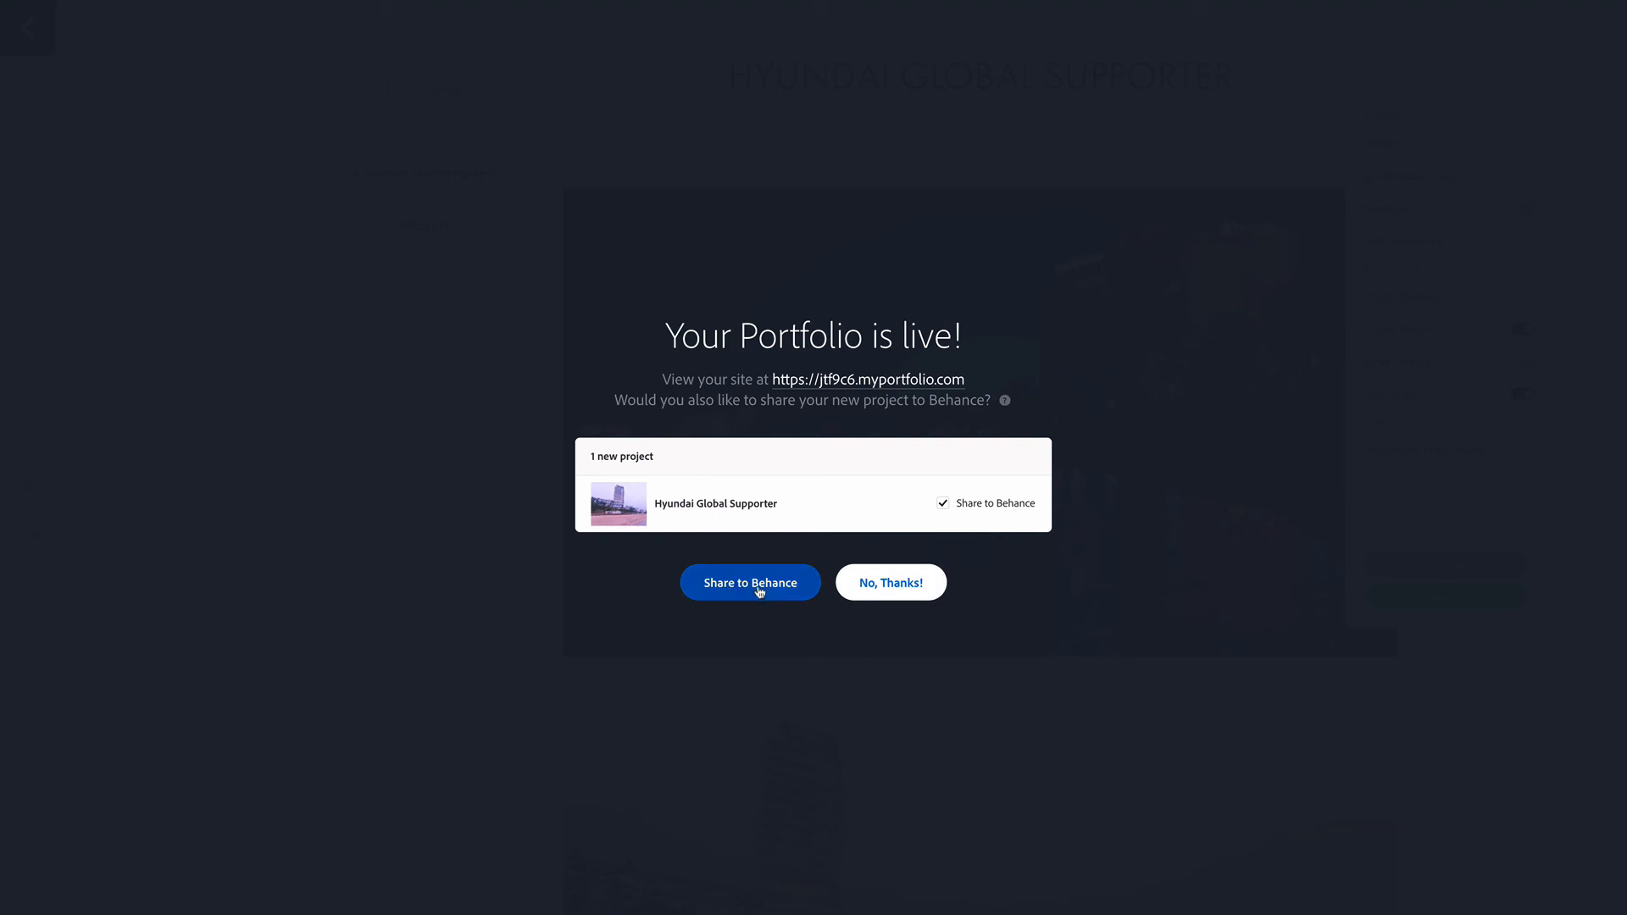
pyautogui.click(898, 596)
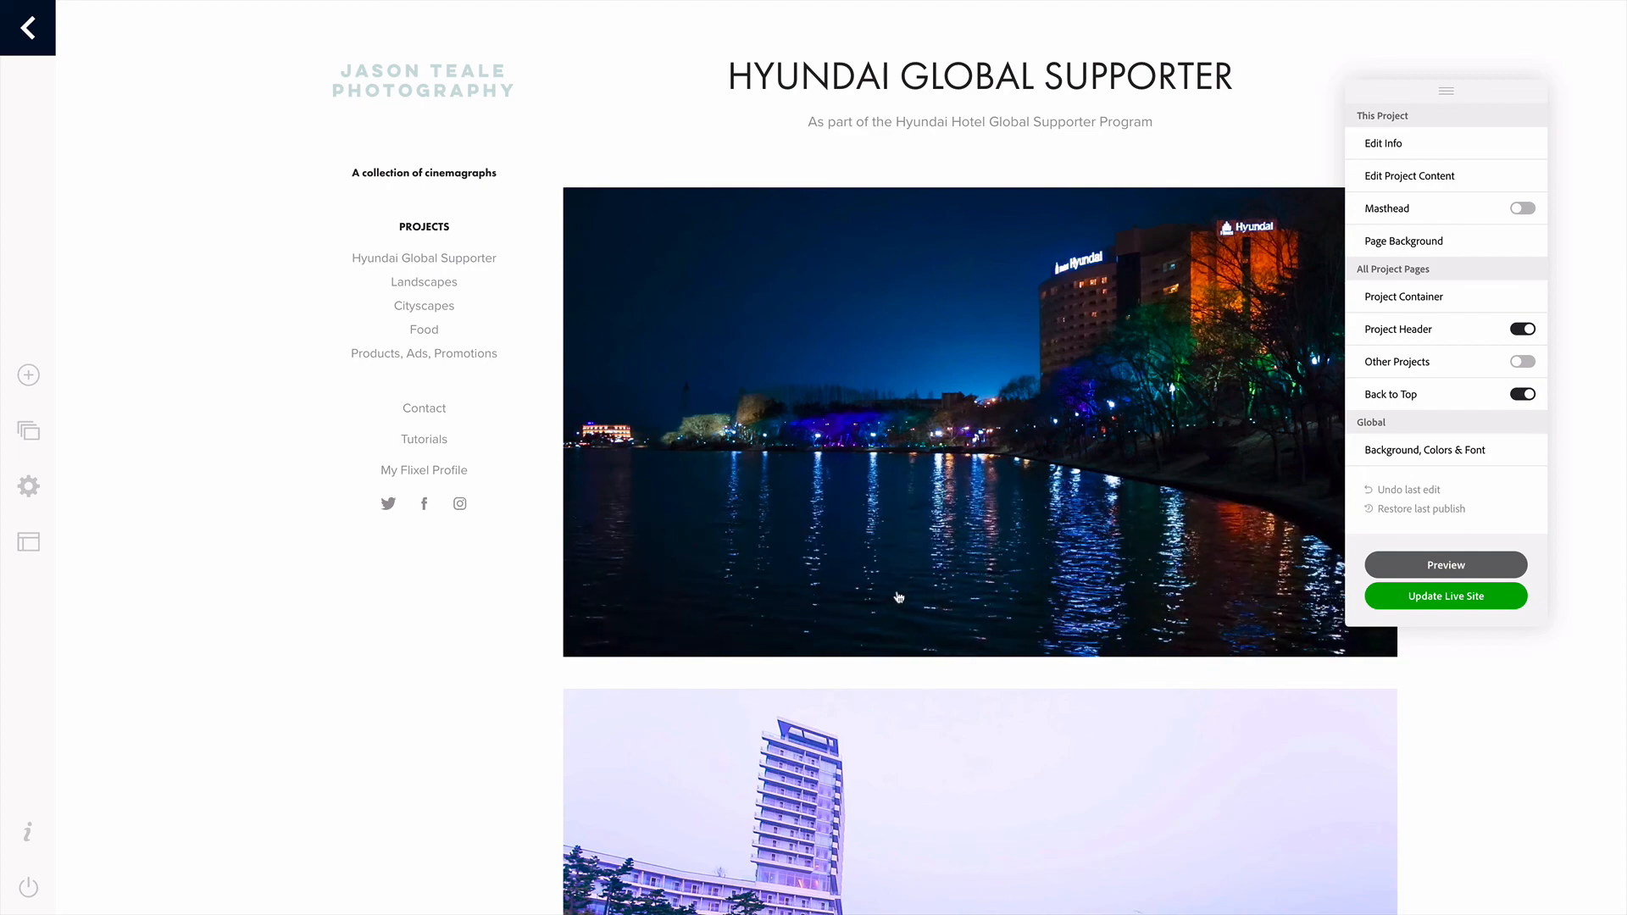
# Preview the Hyundai Global Supporter page and look through all of its embedded cinemagraphs from the header to the sunset image
pyautogui.click(1421, 569)
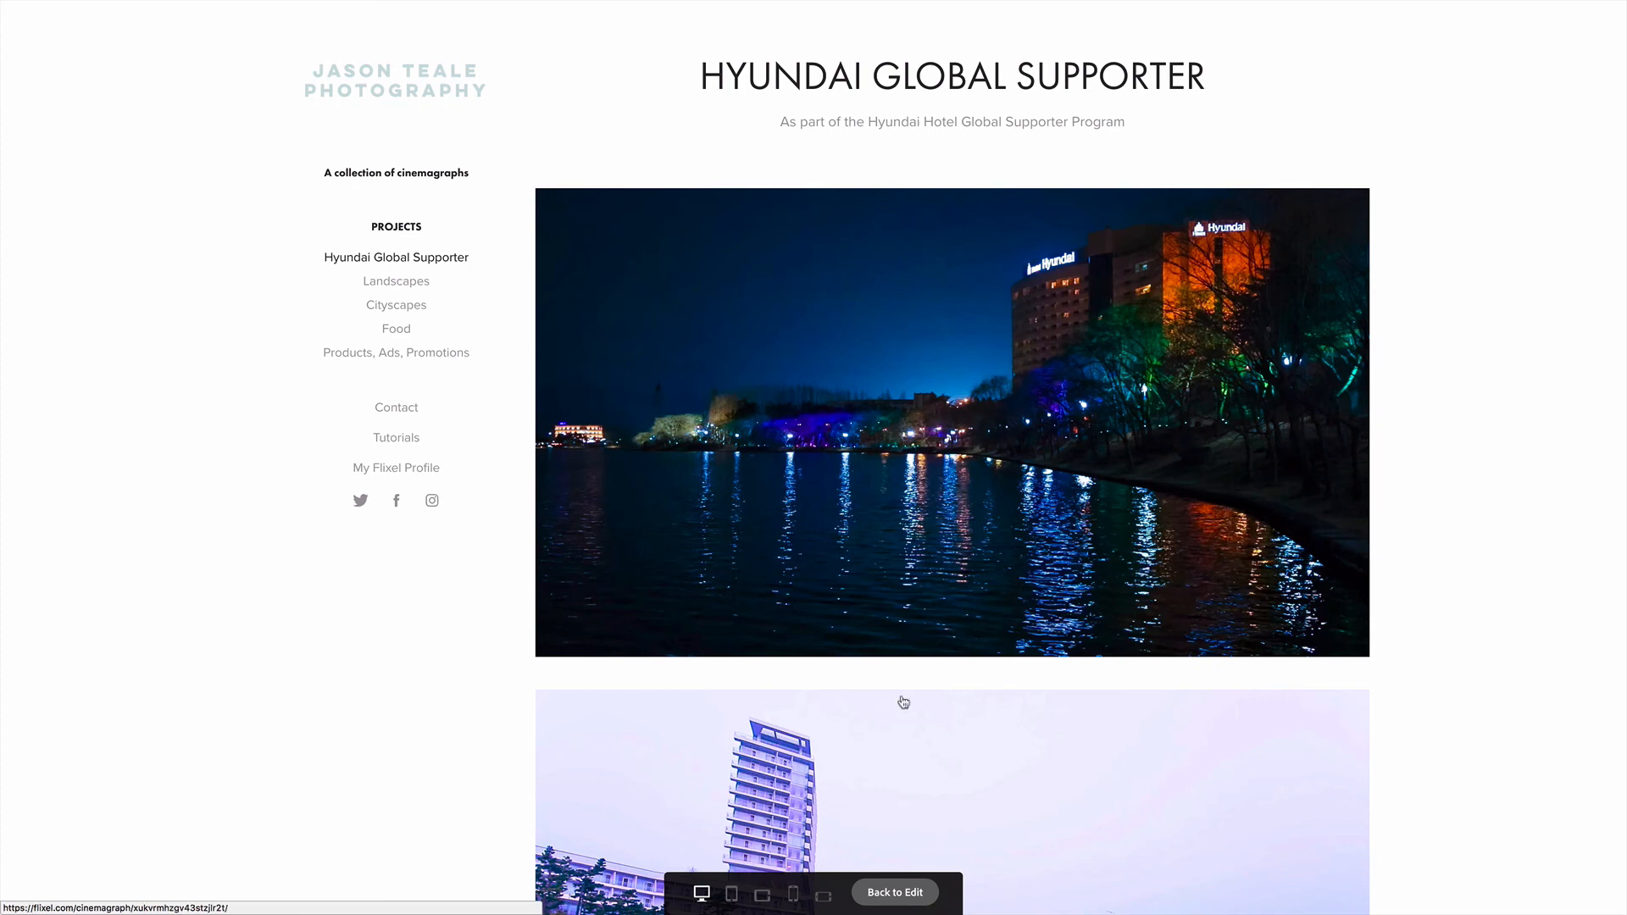
pyautogui.scroll(-2, 903, 701)
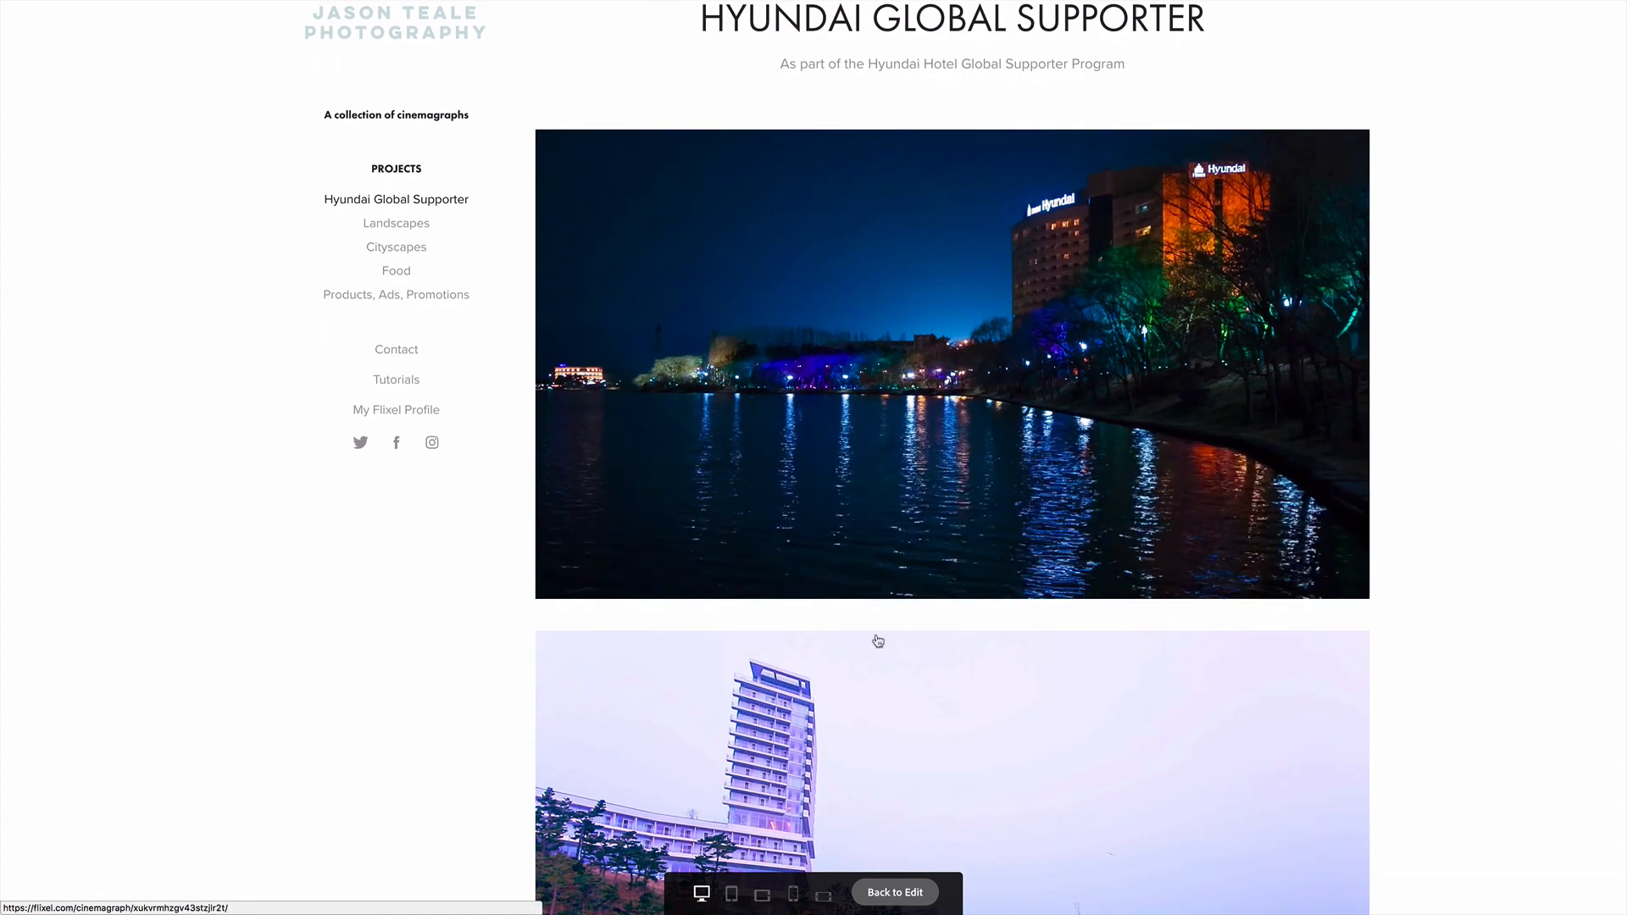
pyautogui.scroll(-5, 878, 640)
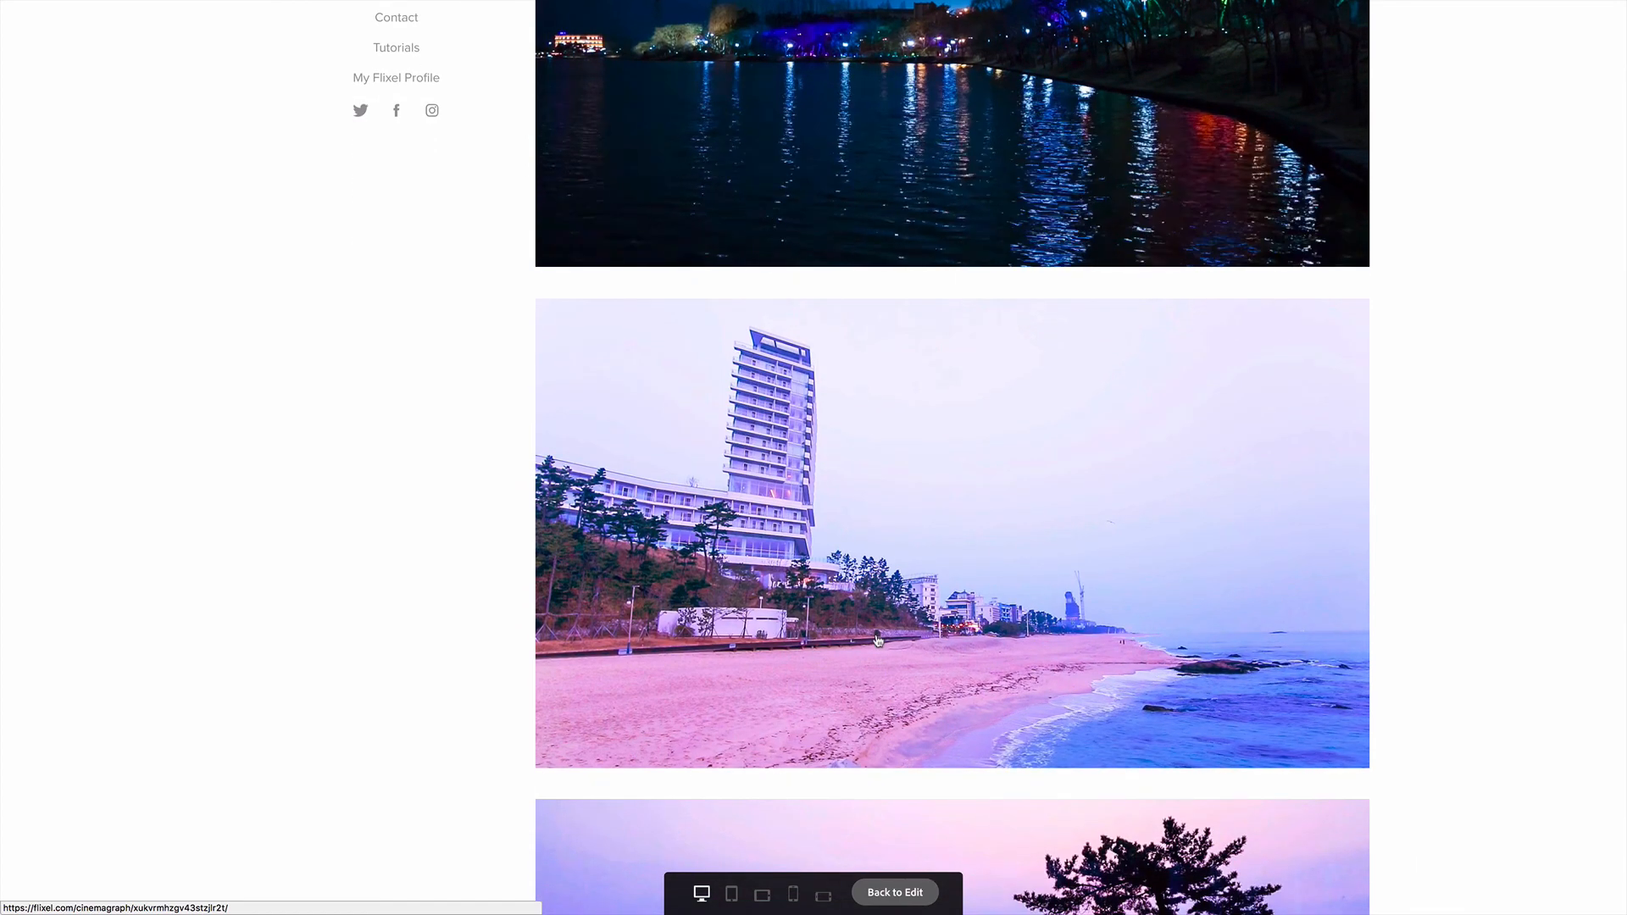
pyautogui.scroll(-6, 878, 641)
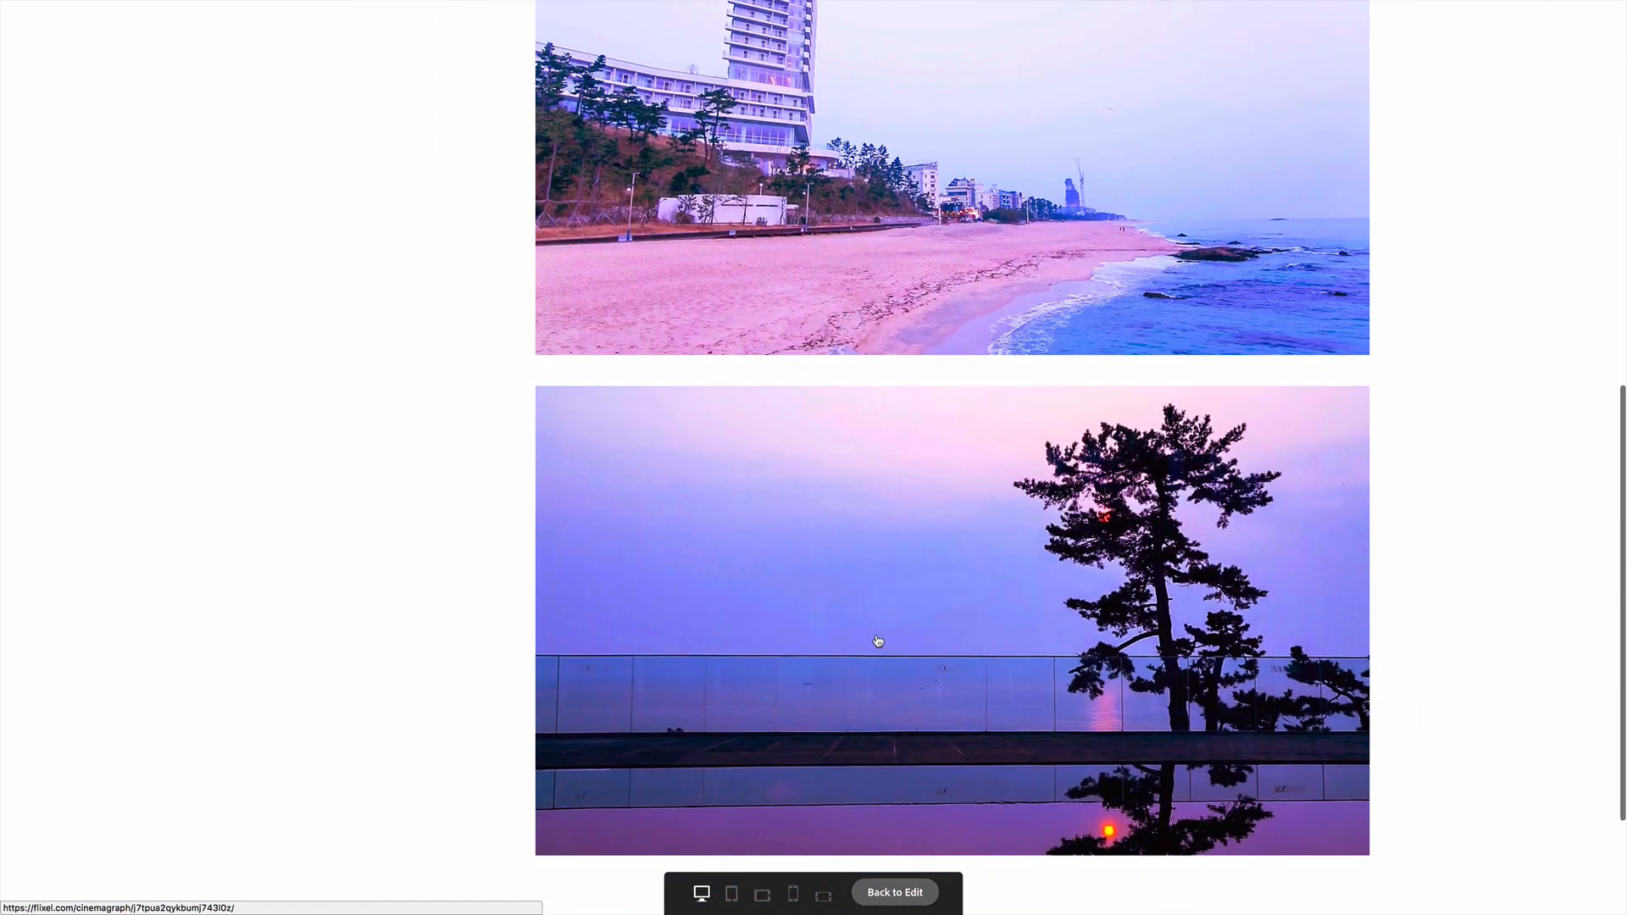
pyautogui.scroll(4, 878, 641)
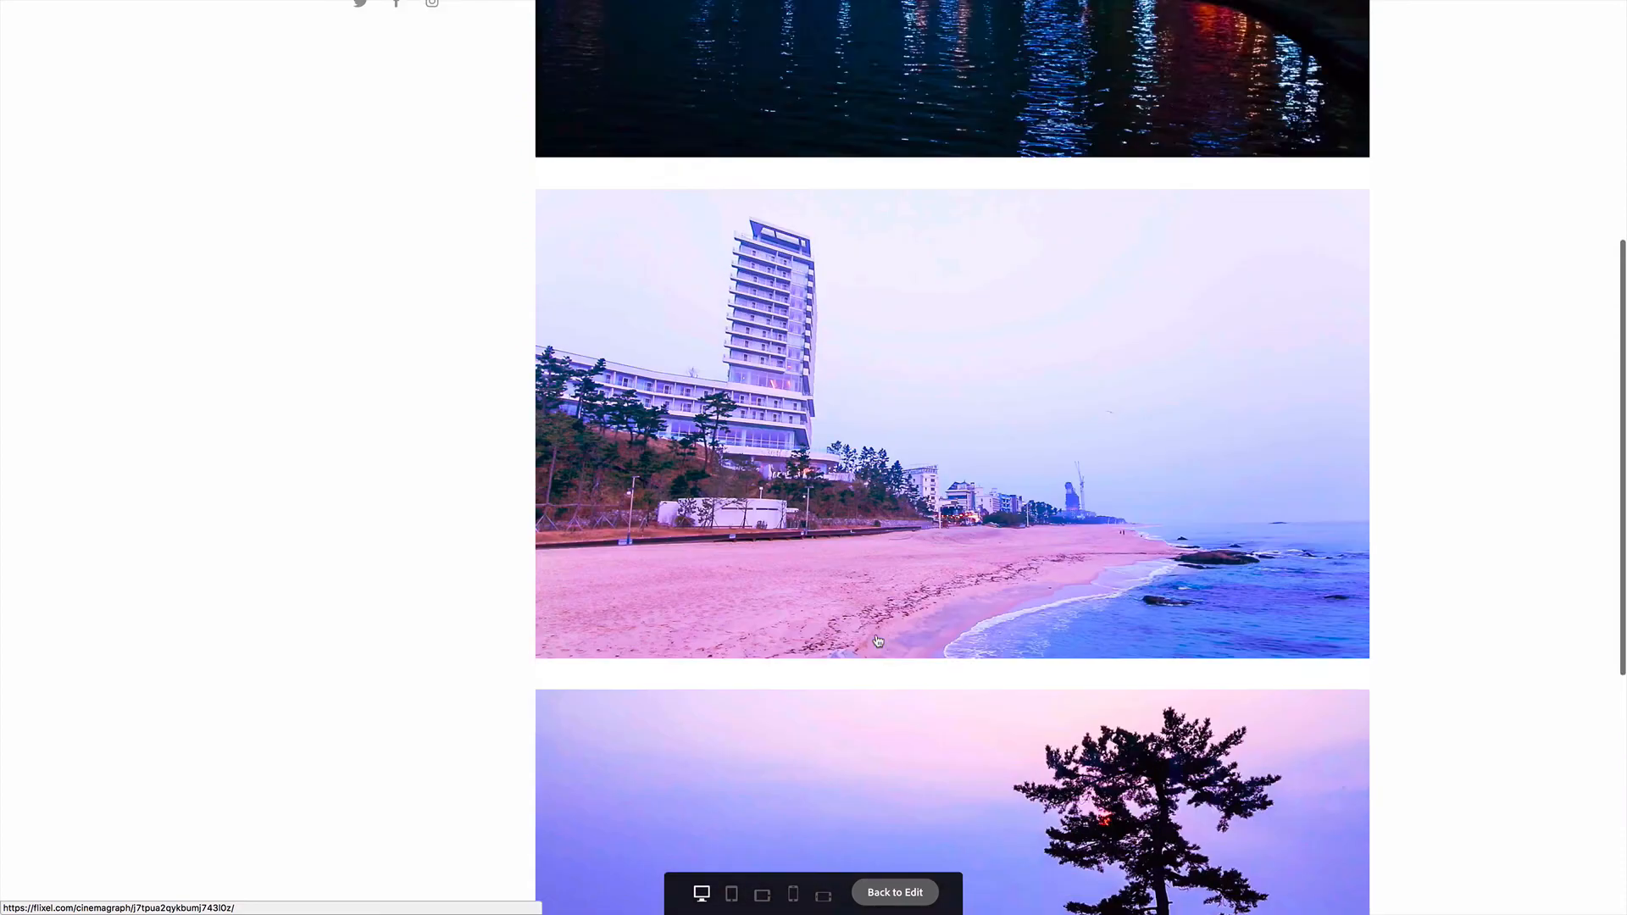
pyautogui.scroll(3, 877, 640)
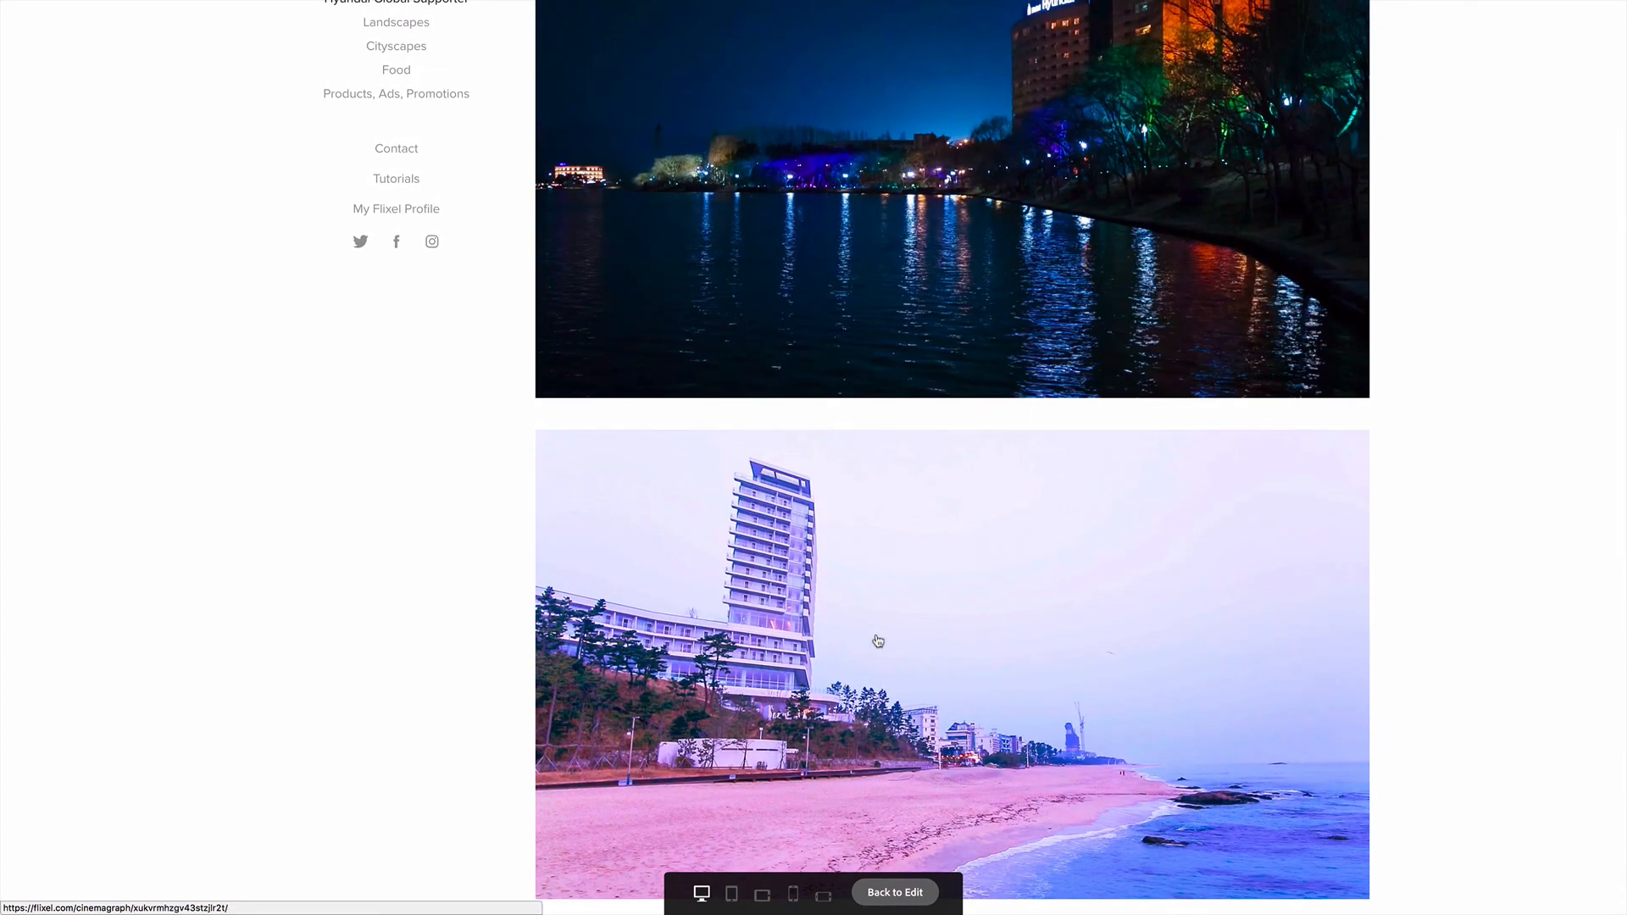
pyautogui.scroll(3, 878, 641)
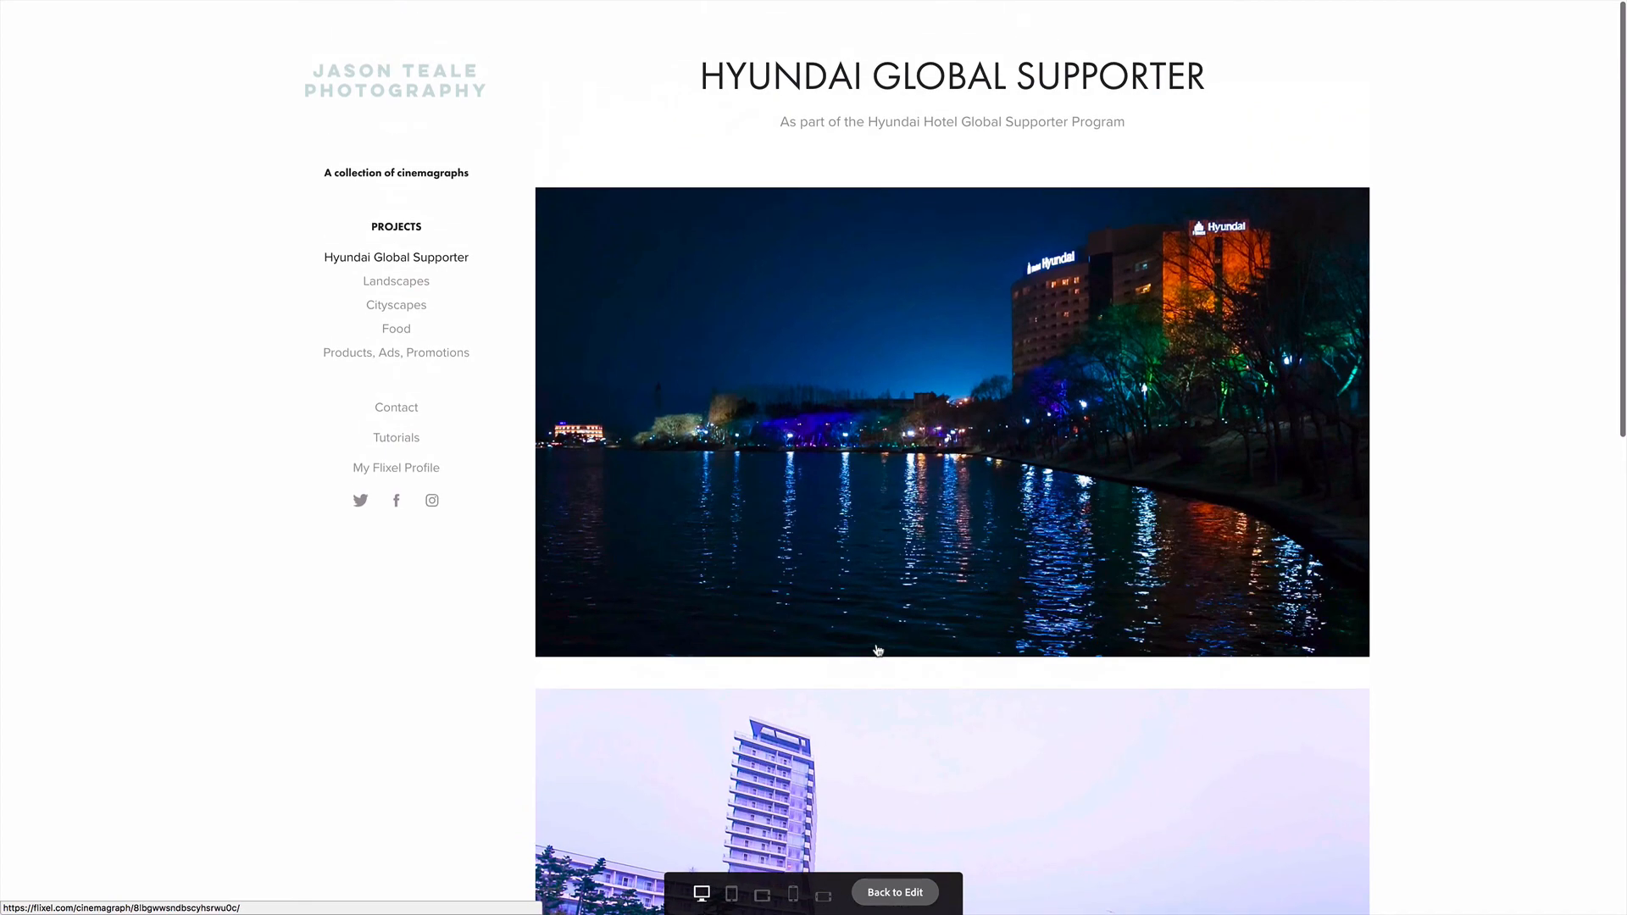